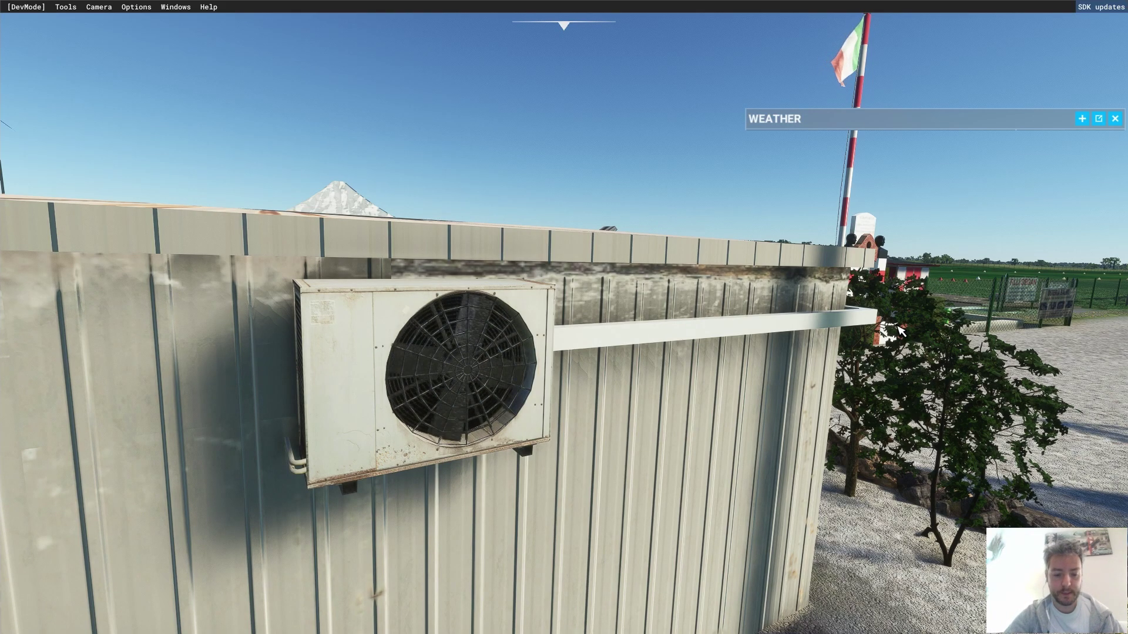
Examine the aerodrome signals square and the surrounding airfield from close and elevated viewpoints.
key(s)
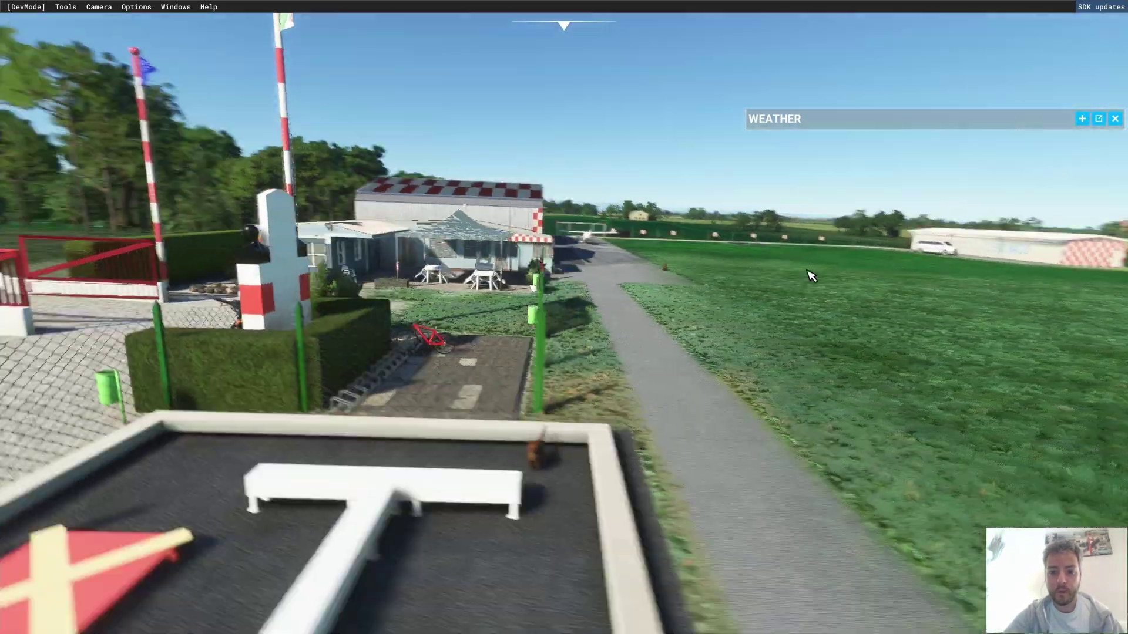
key(a)
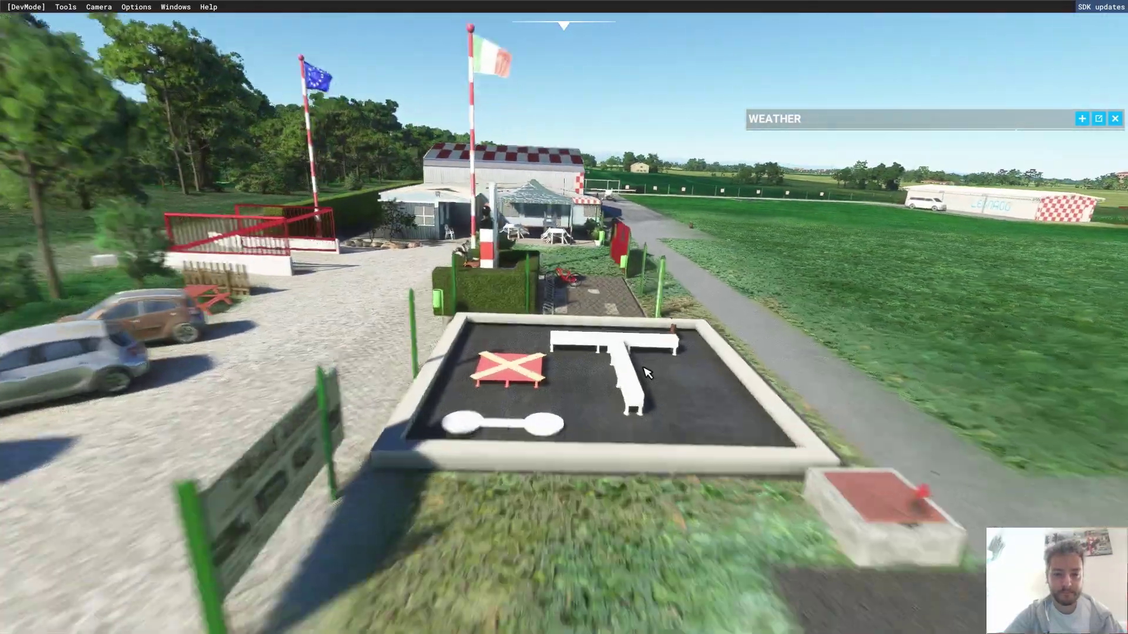
key(w)
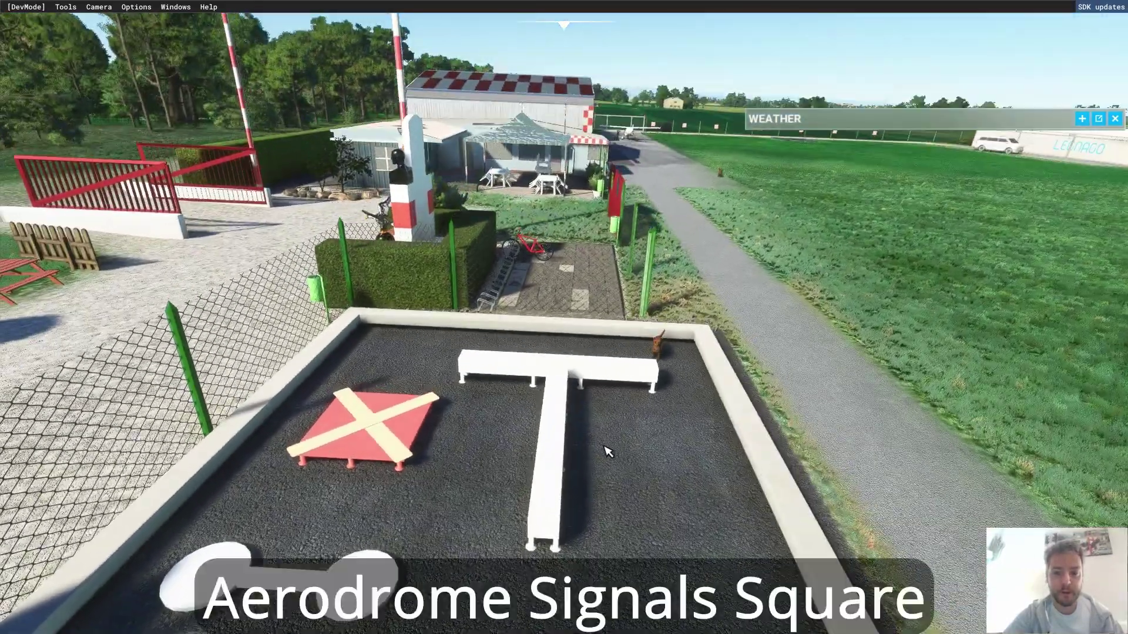
key(s)
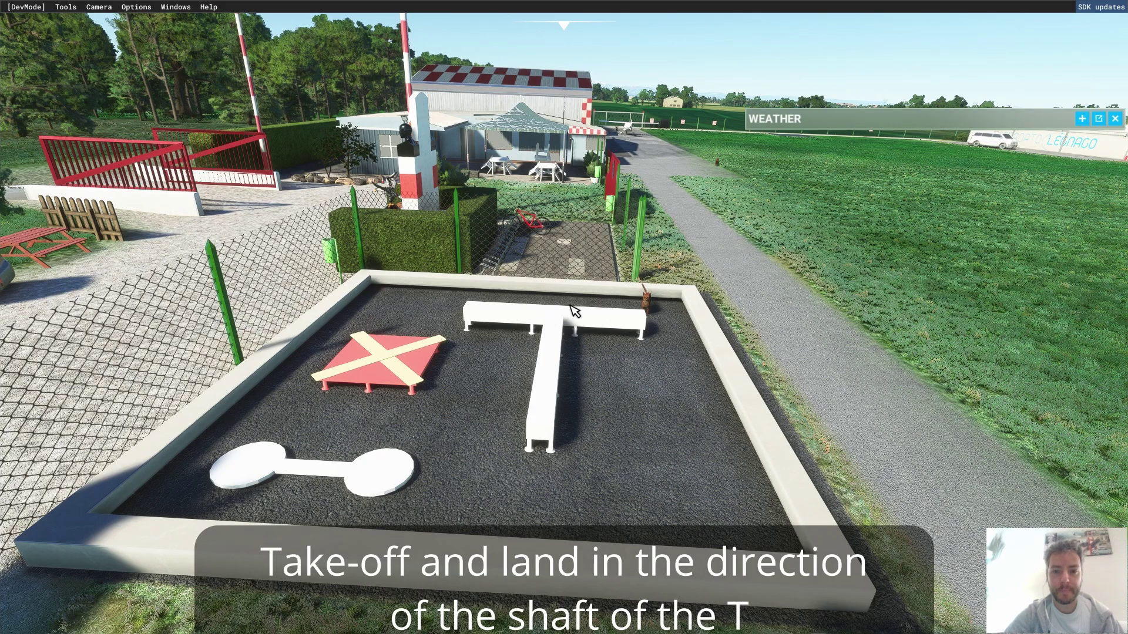
key(s)
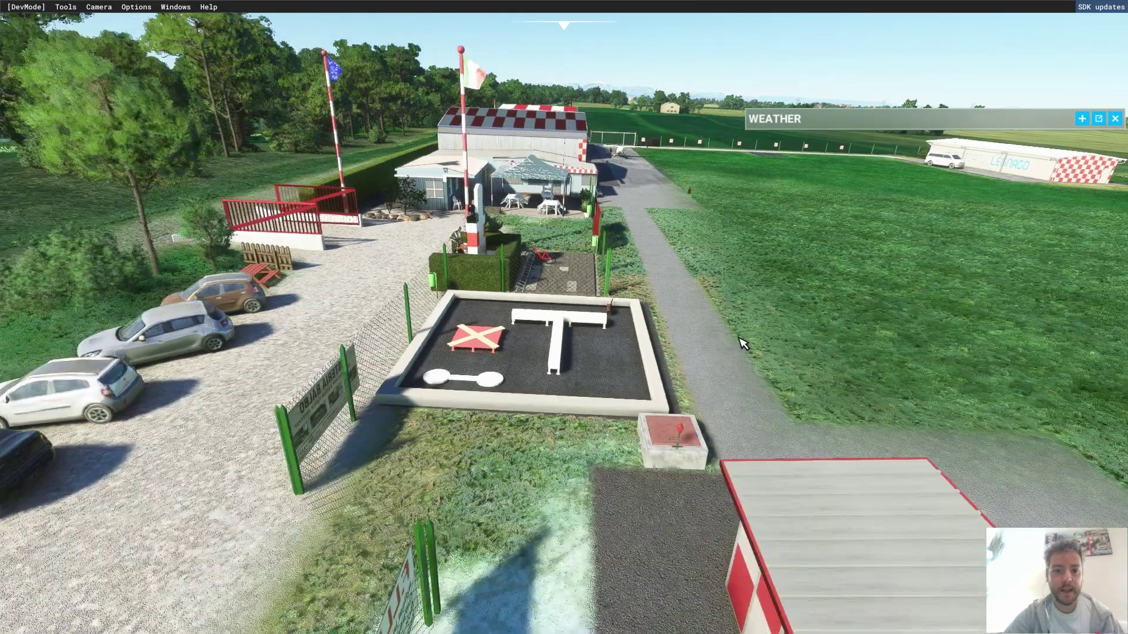
key(Down)
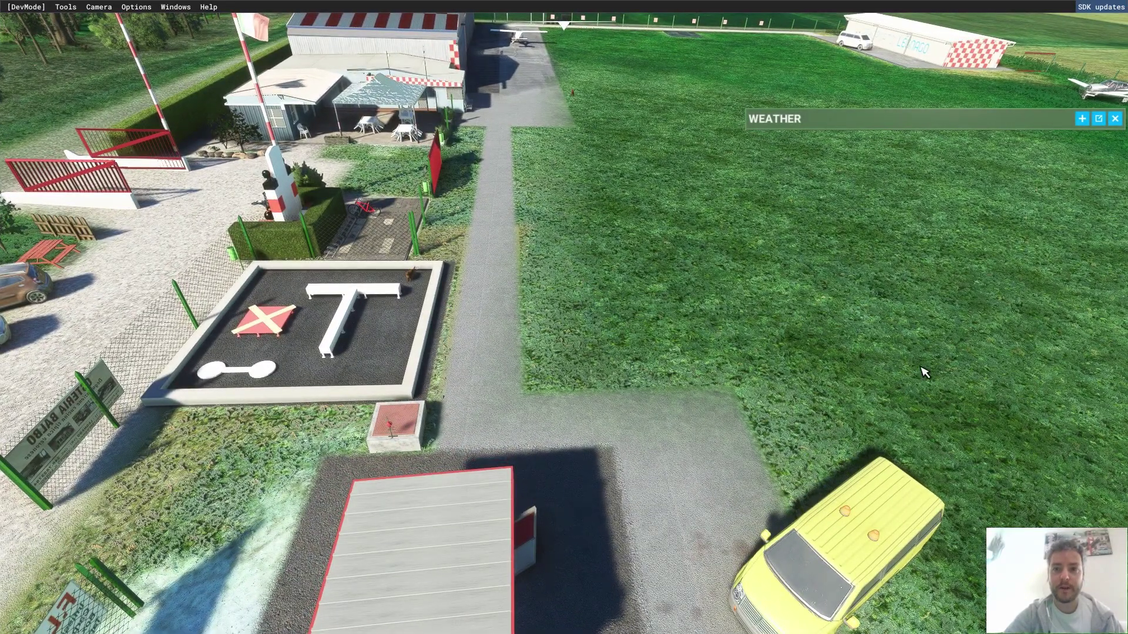
key(s)
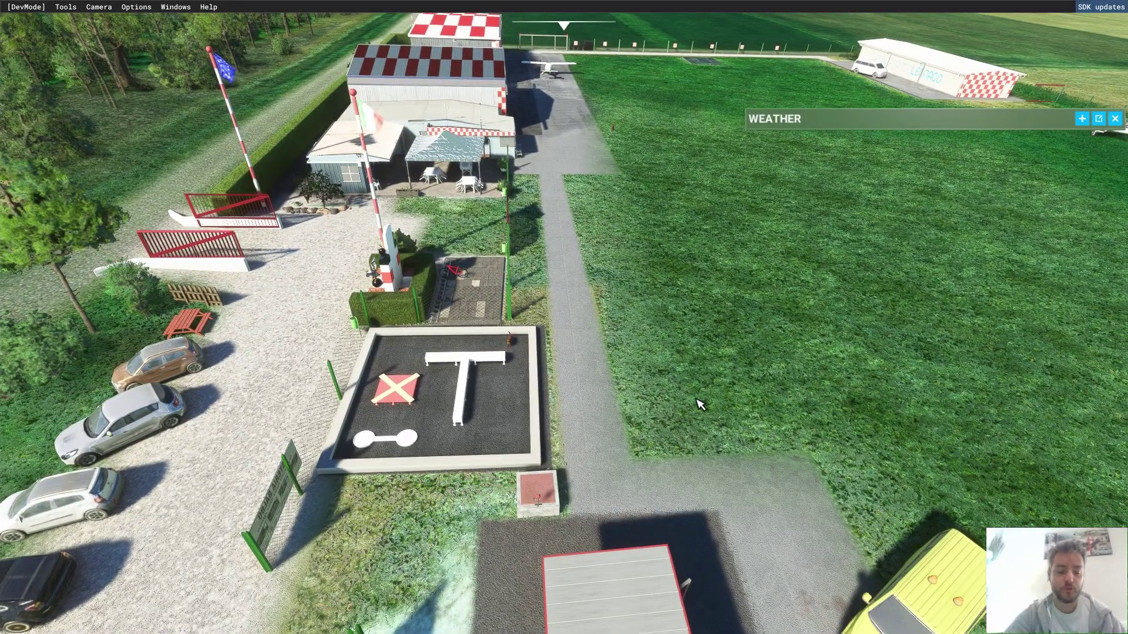
key(w)
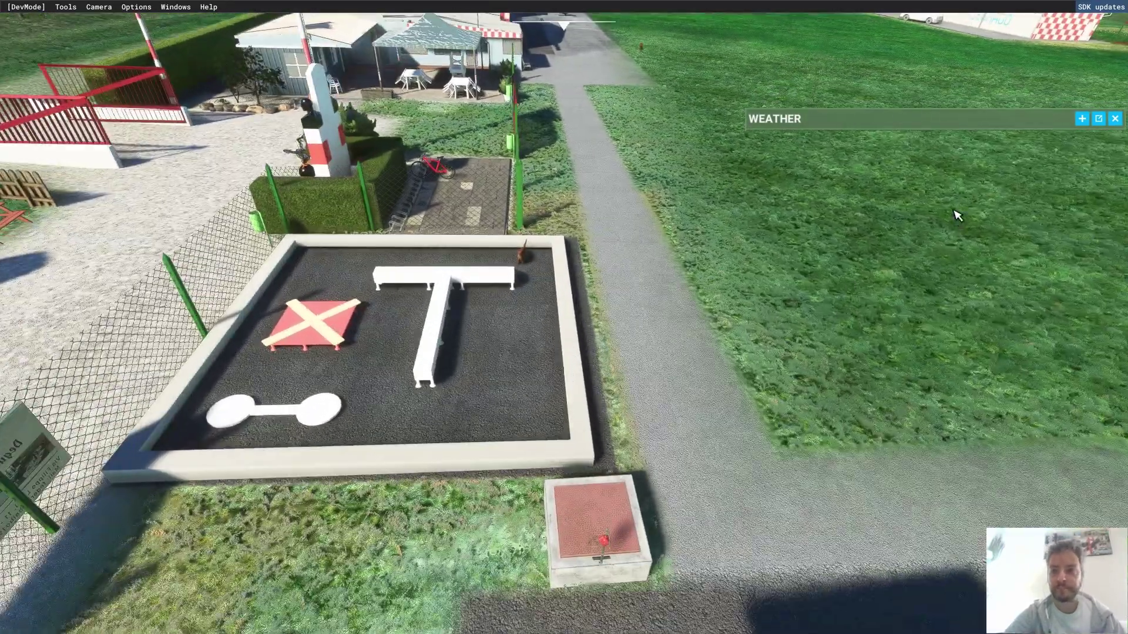
Expand the weather settings and set the ground wind direction to about 196 and the gust direction to about 214.
click(1082, 119)
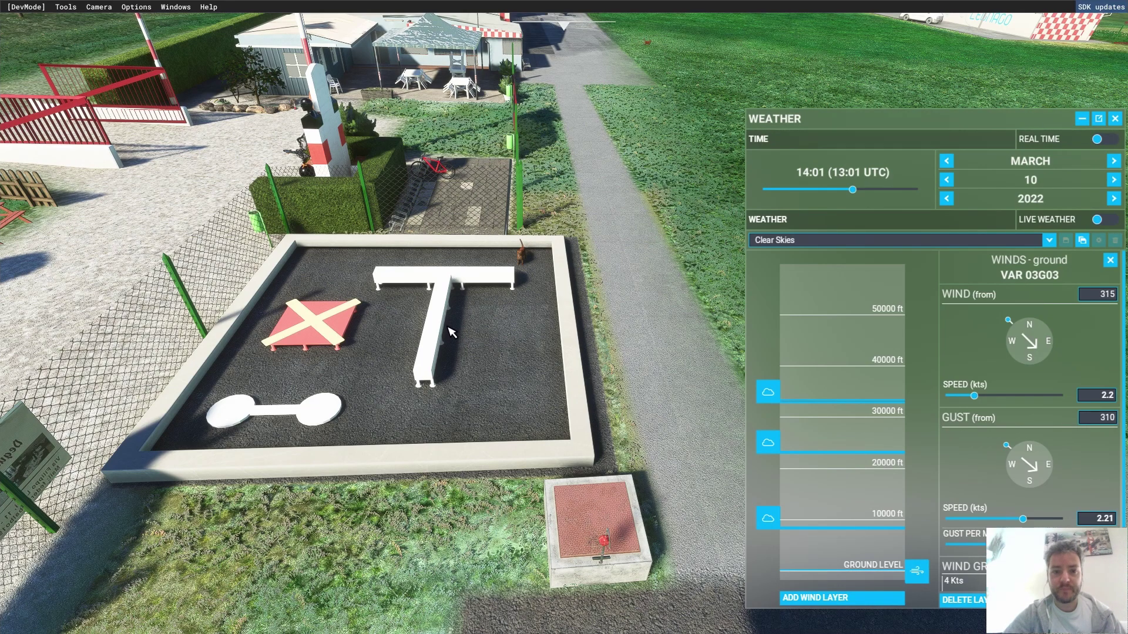
key(w)
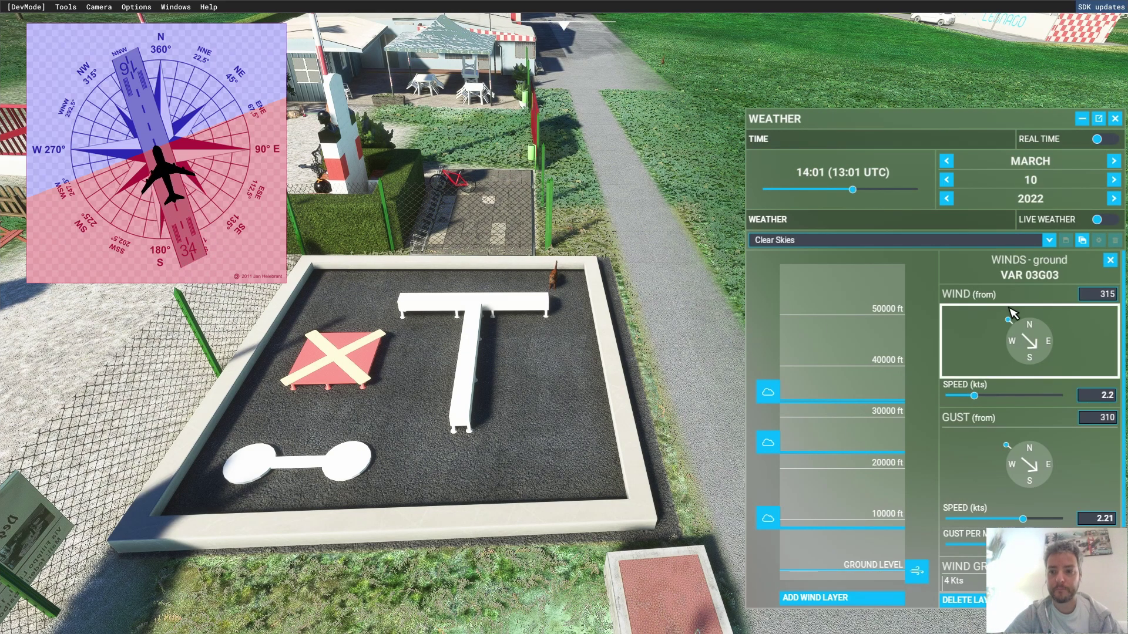
drag(1008, 322, 1021, 370)
drag(1007, 446, 1012, 490)
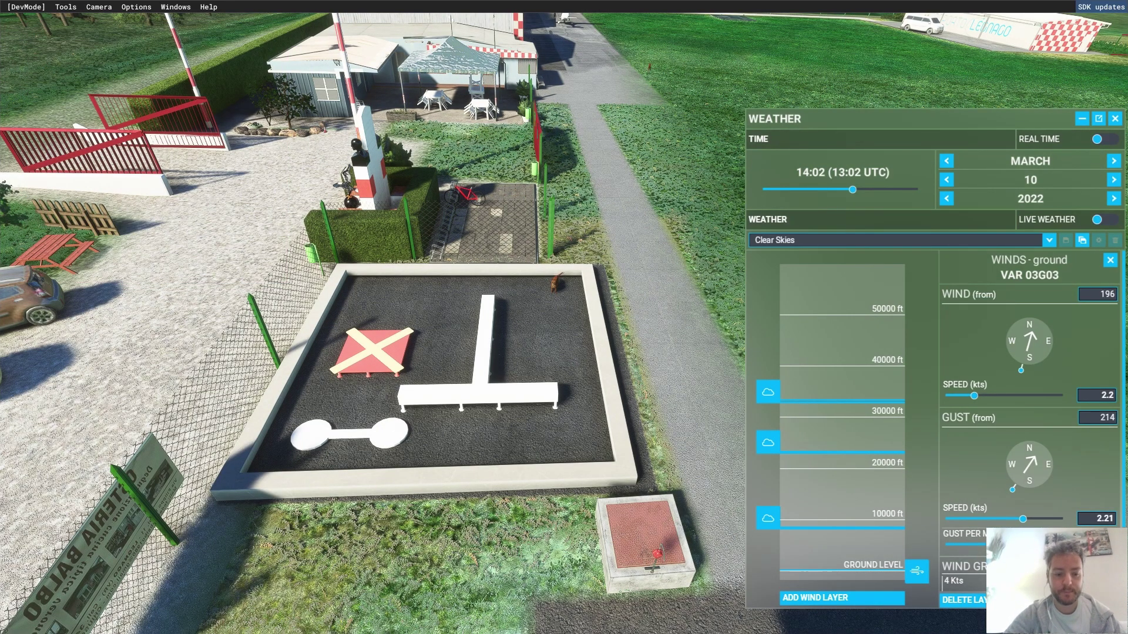
Switch to Blender and examine the border frame, the red crossed panel and the x0_t34 landing T.
key(alt+Tab)
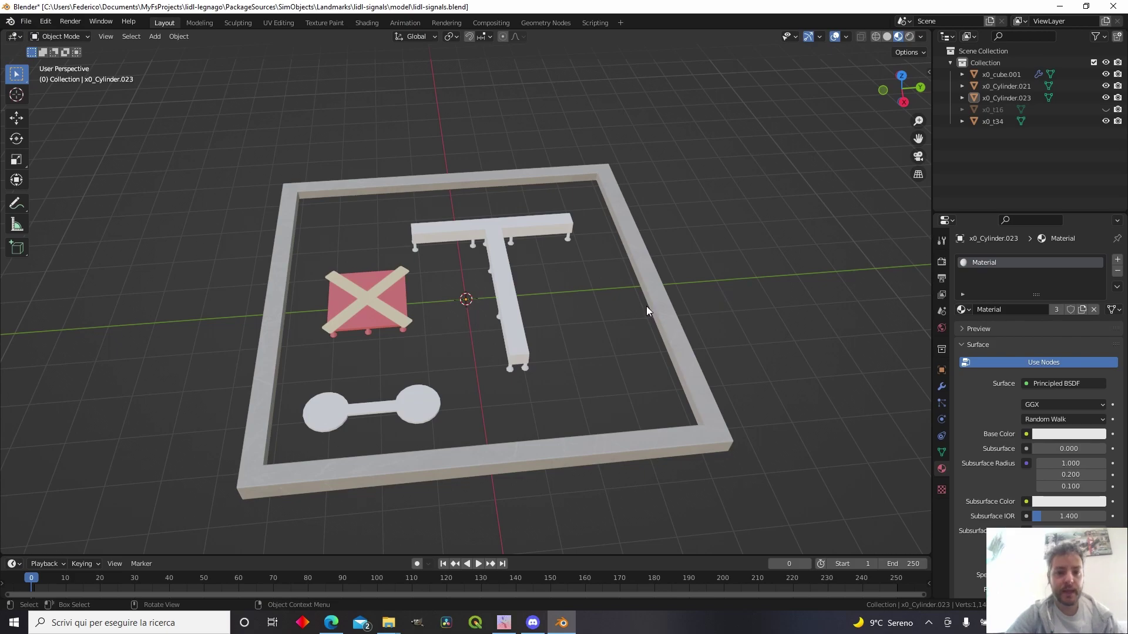
middle_drag(579, 305, 603, 245)
scroll(557, 312, up, 3)
click(594, 460)
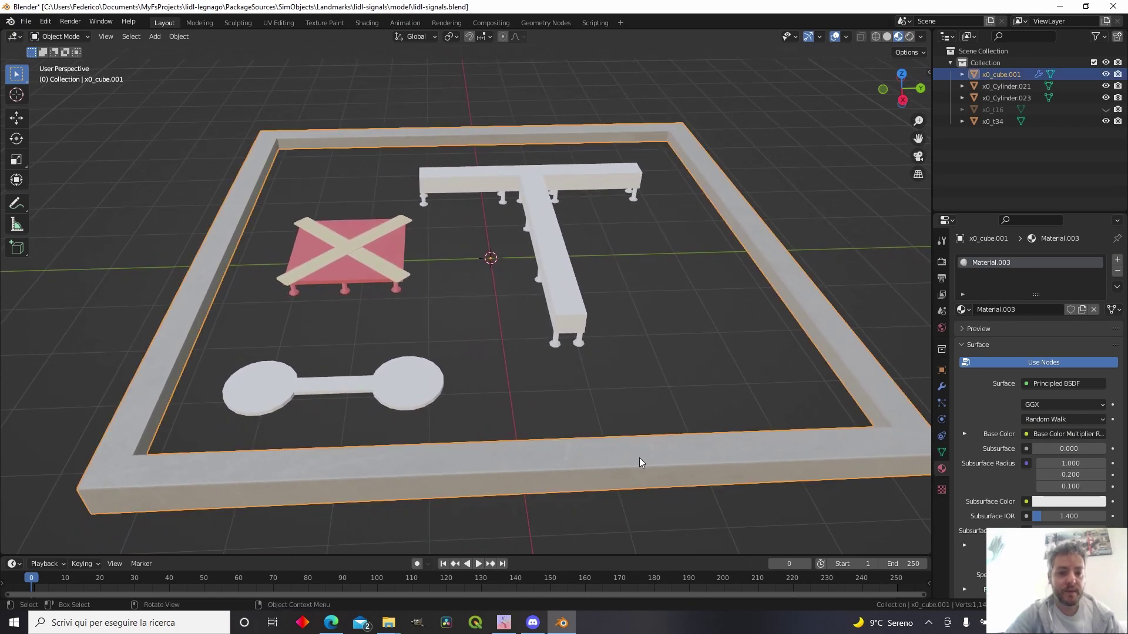
click(394, 228)
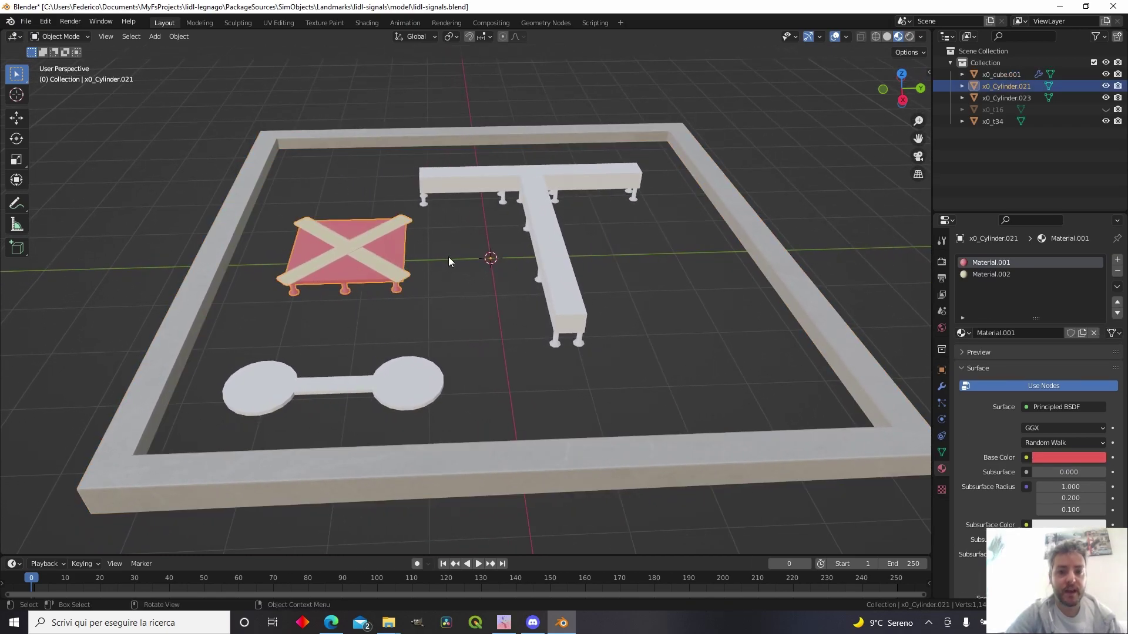
scroll(449, 259, up, 5)
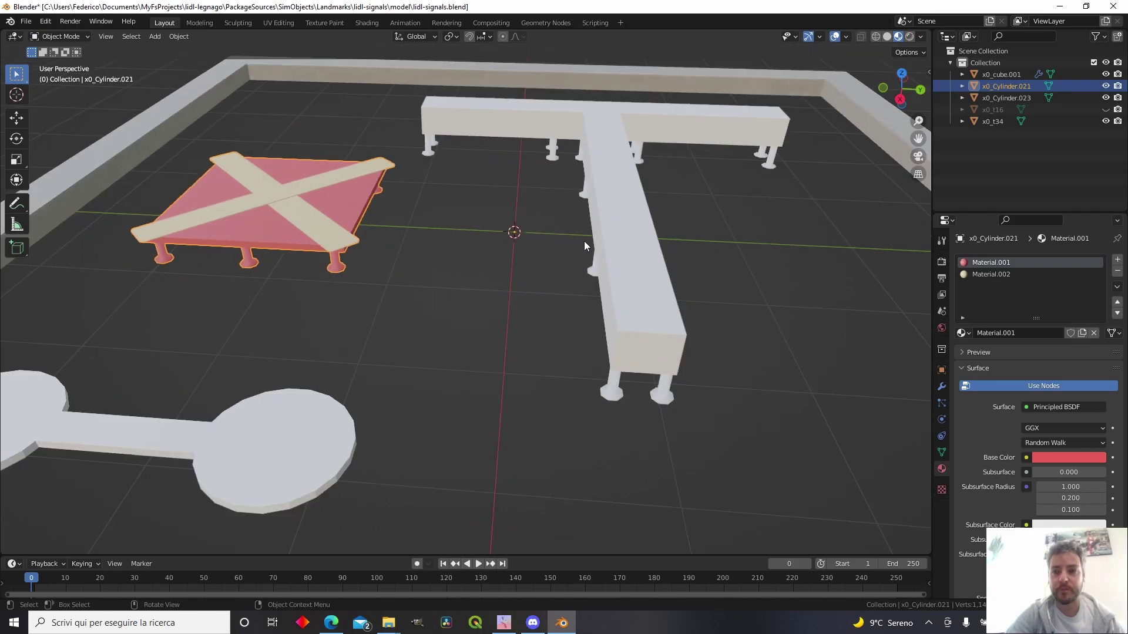
scroll(584, 244, down, 5)
click(573, 253)
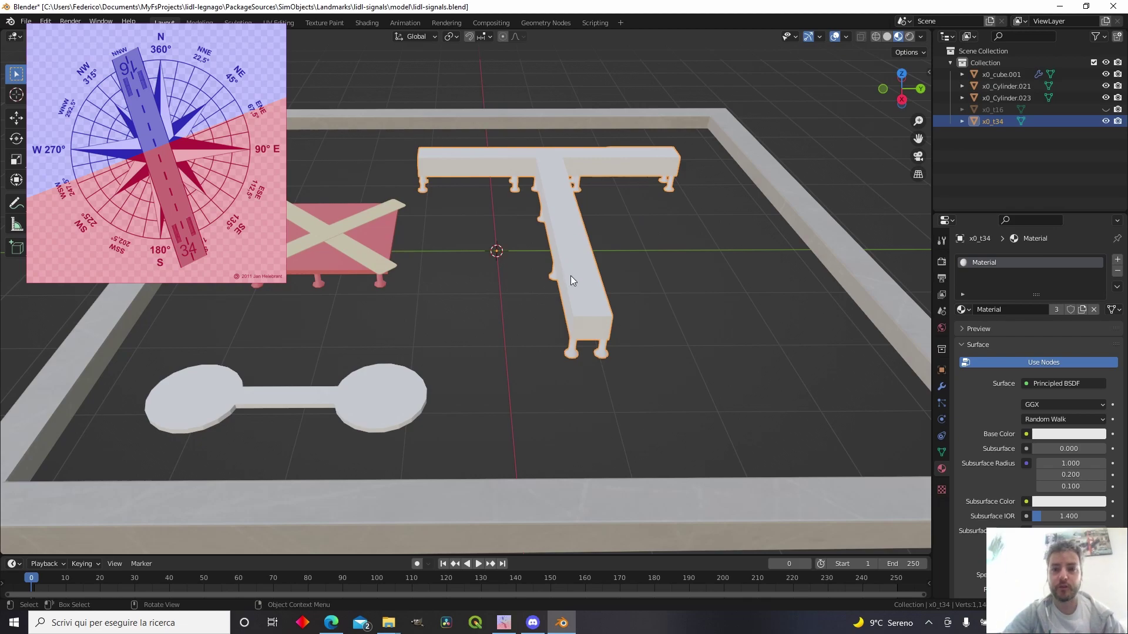
scroll(570, 276, down, 3)
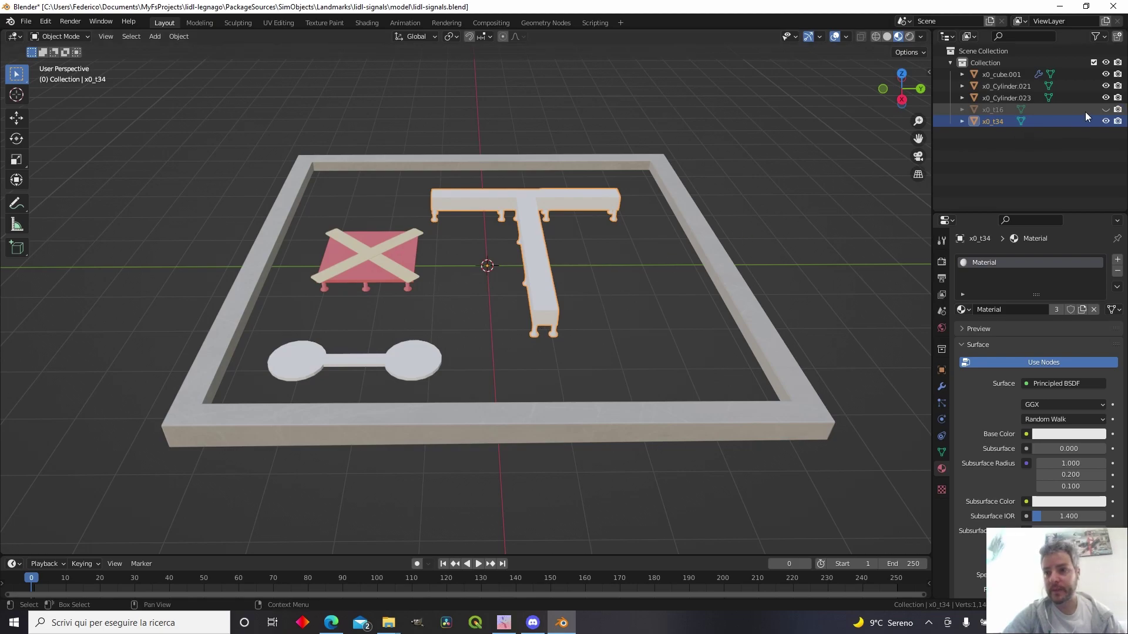
Show the hidden x0_t16 landing T beside x0_t34 to compare them, and hide it again.
click(1106, 110)
middle_drag(682, 228, 605, 305)
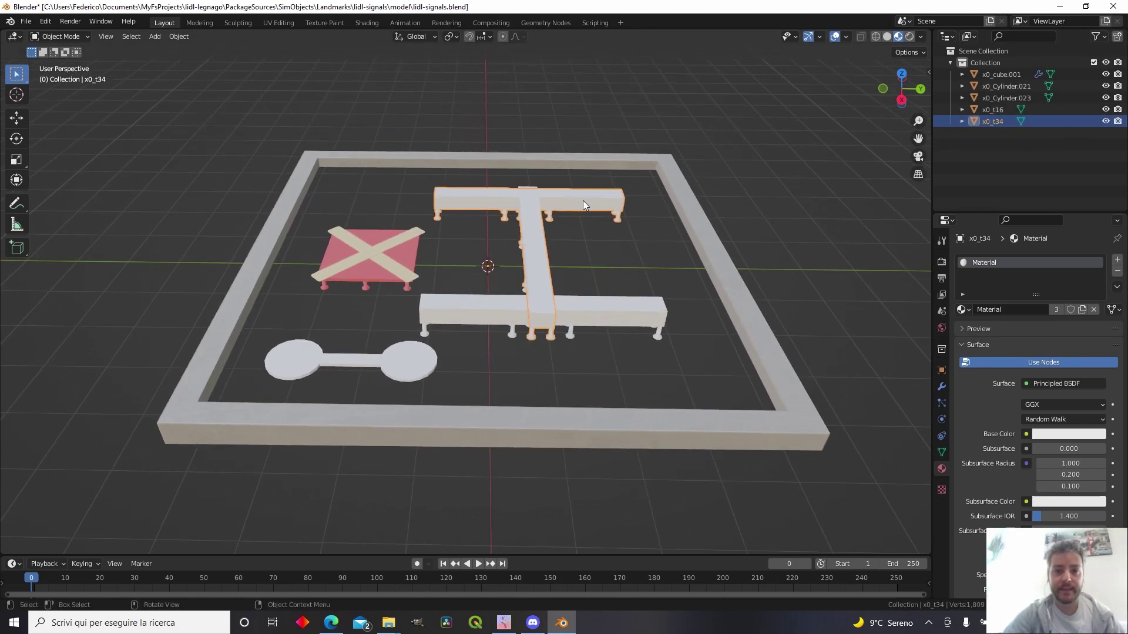
click(590, 309)
key(h)
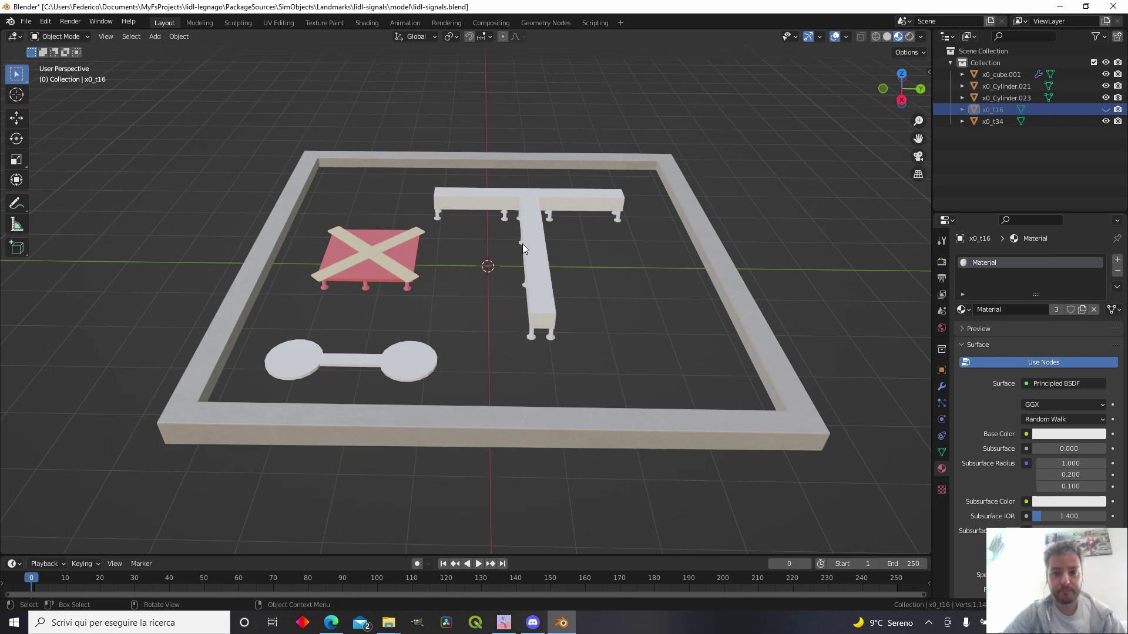
Duplicate the x0_t34 landing T in place and rotate the copy to face the opposite direction.
click(531, 242)
key(shift+d)
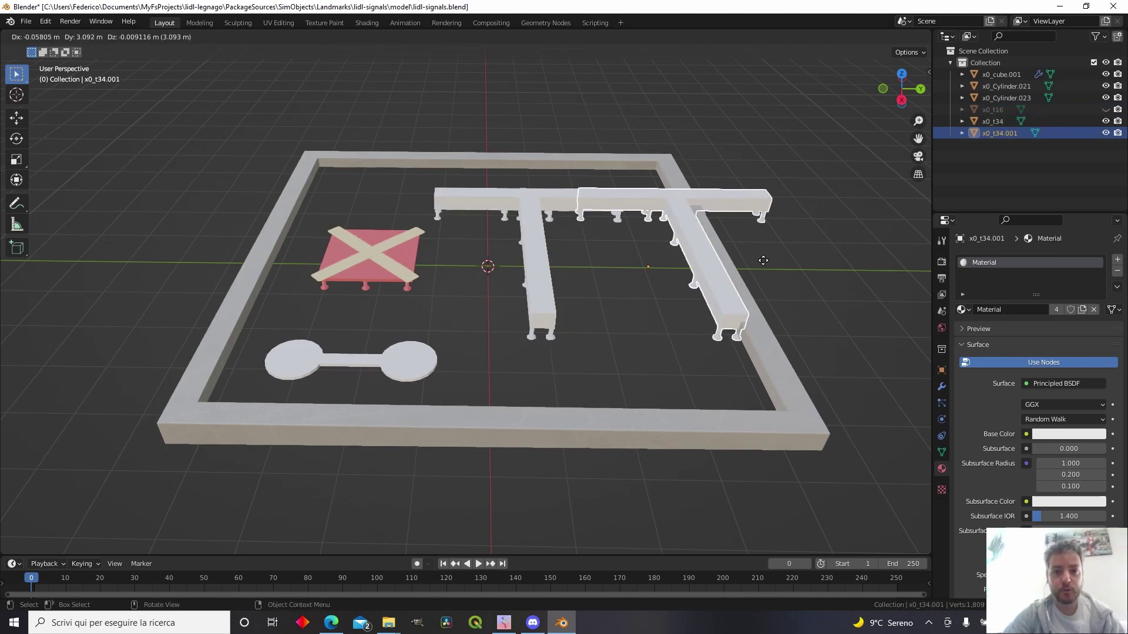
right_click(693, 268)
text(r90)
key(Return)
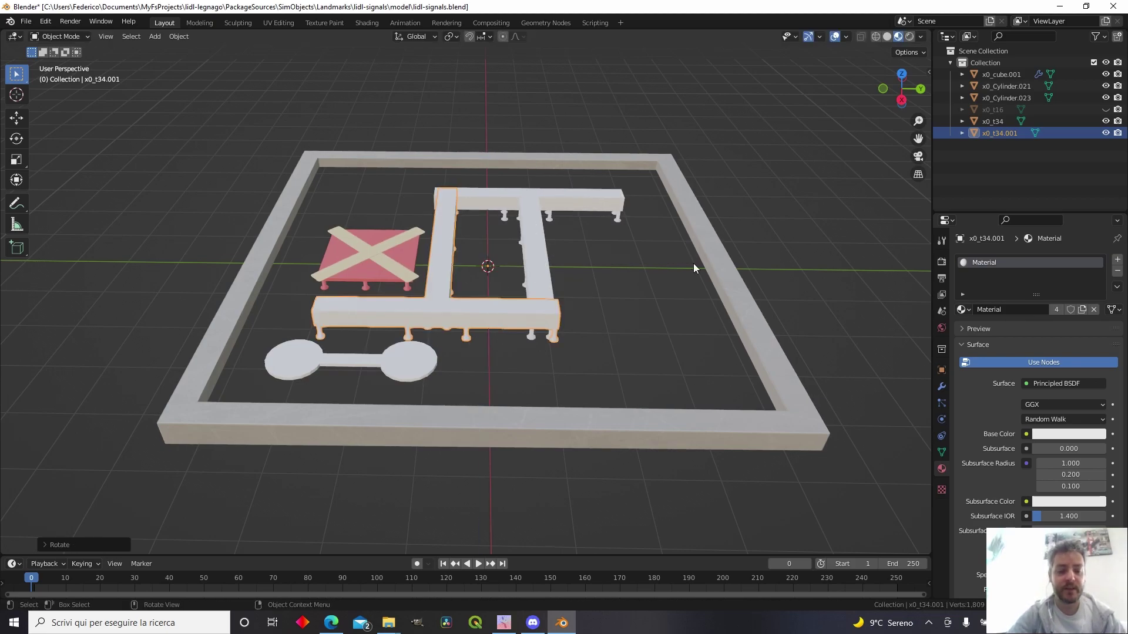
Slide the reversed copy along the Y axis to align it with the original T's shaft, and delete the copy.
key(g)
key(y)
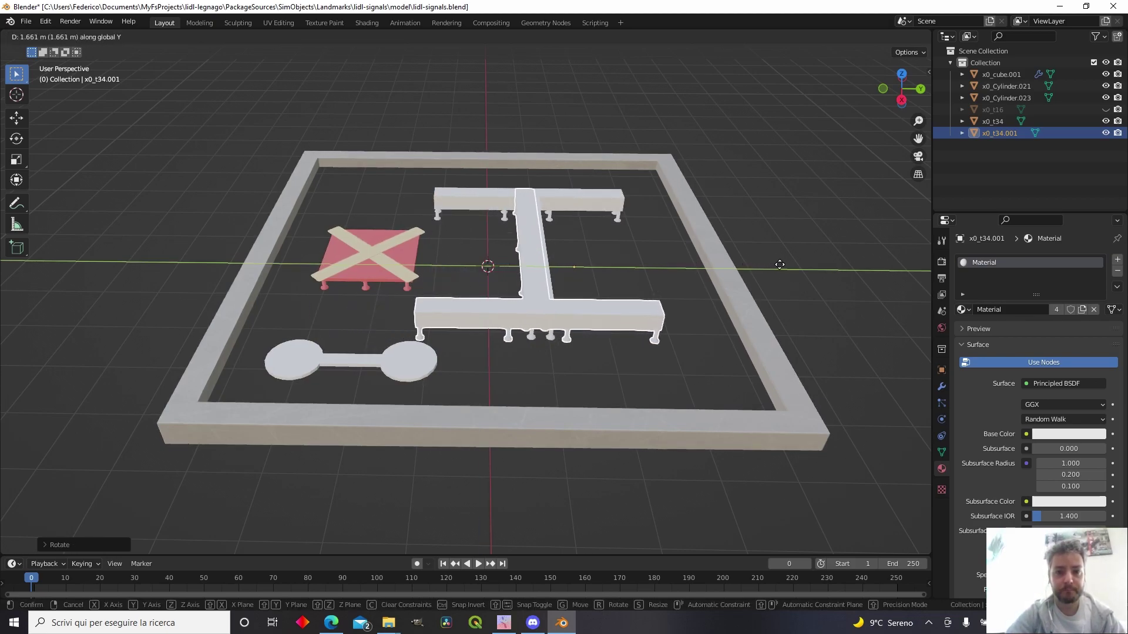
click(775, 273)
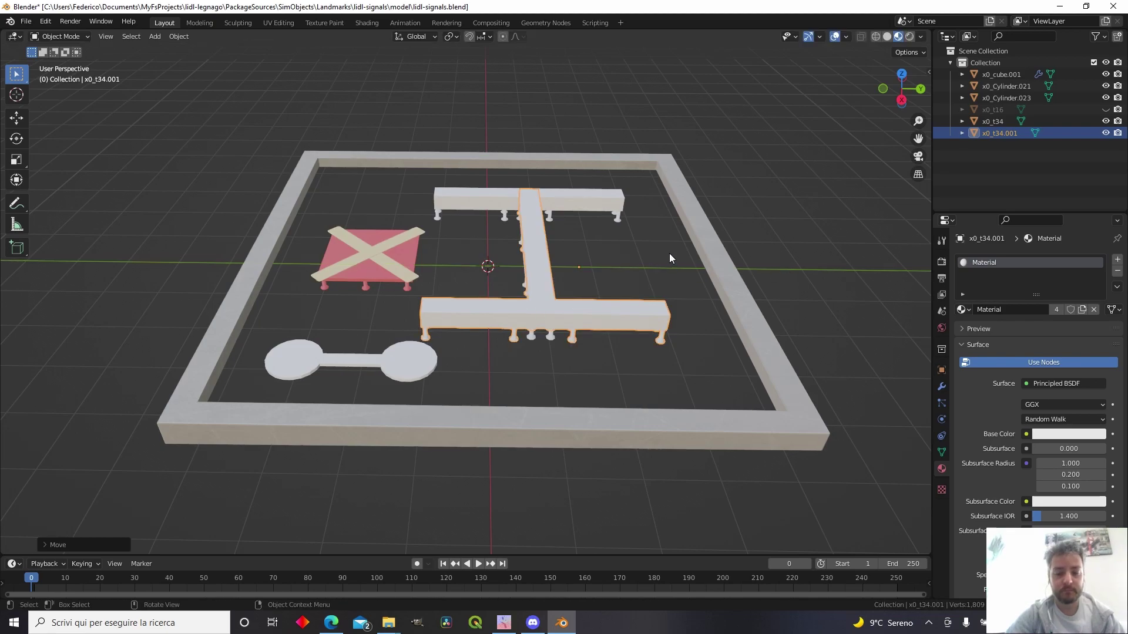
key(Delete)
Toggle the visibility of x0_t16 and x0_t34 to view each landing T on its own, leaving x0_t34 selected.
click(536, 264)
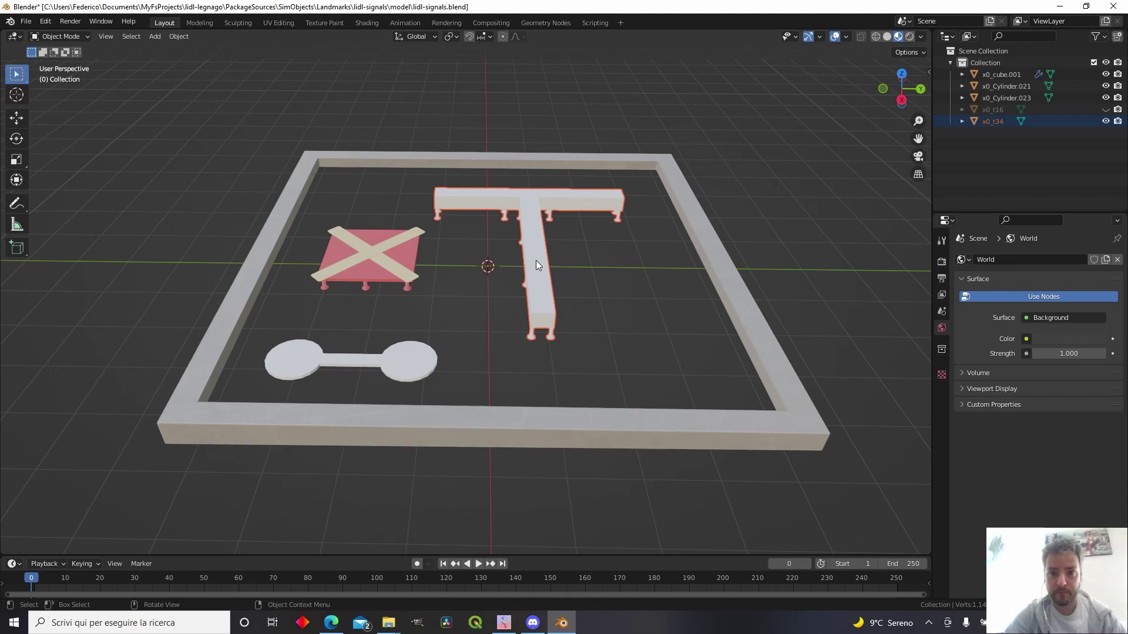
click(1104, 111)
click(1096, 110)
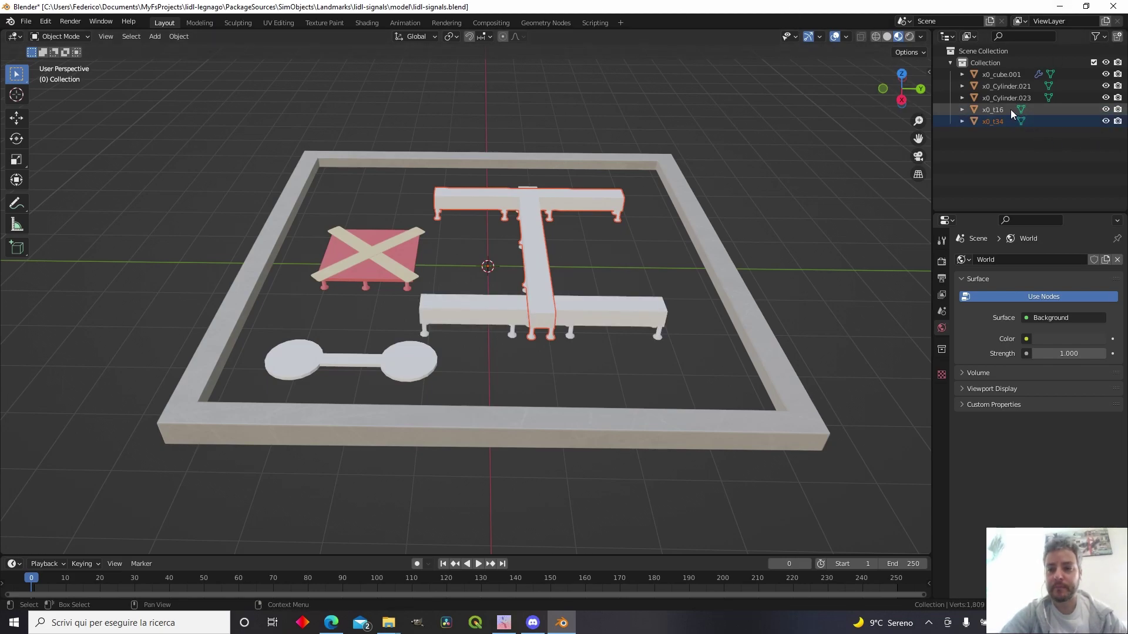
click(1105, 121)
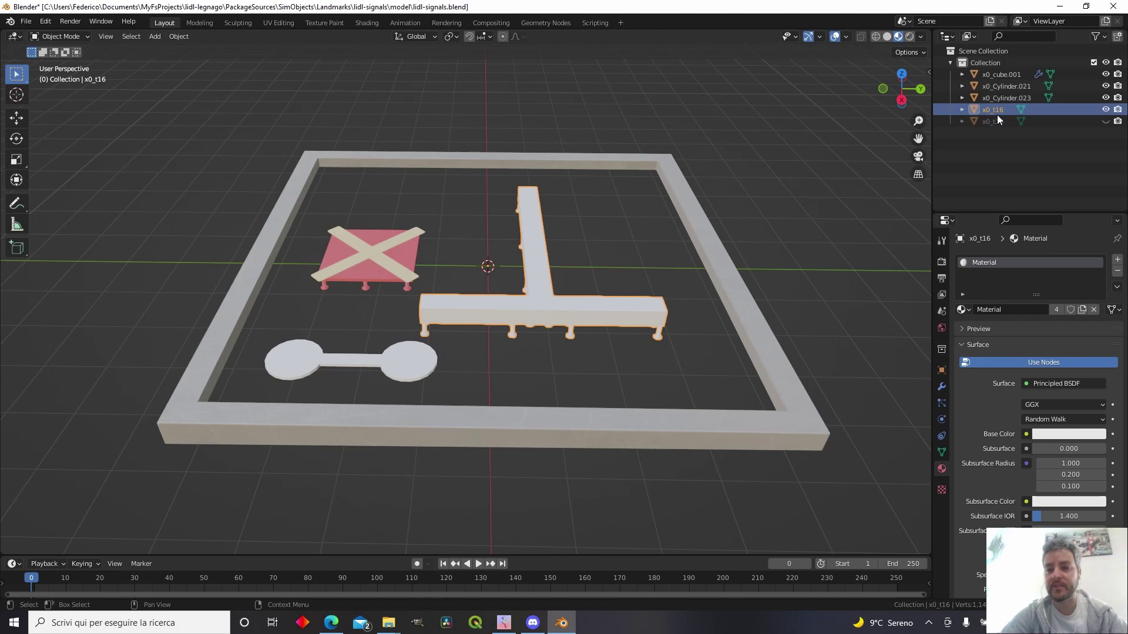
click(1107, 110)
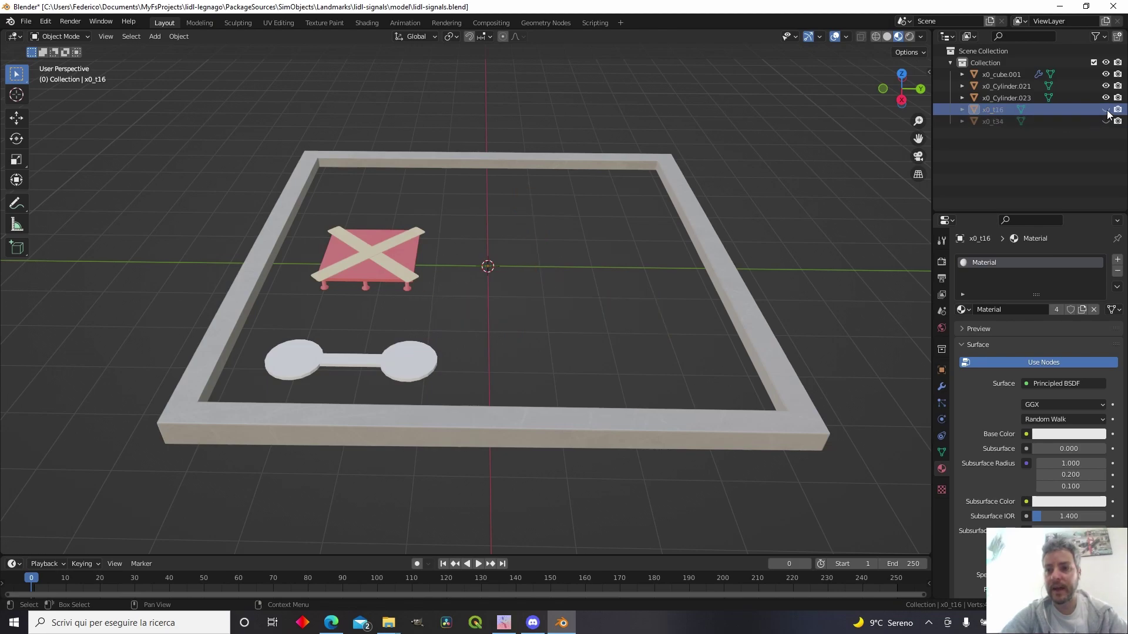
click(1106, 121)
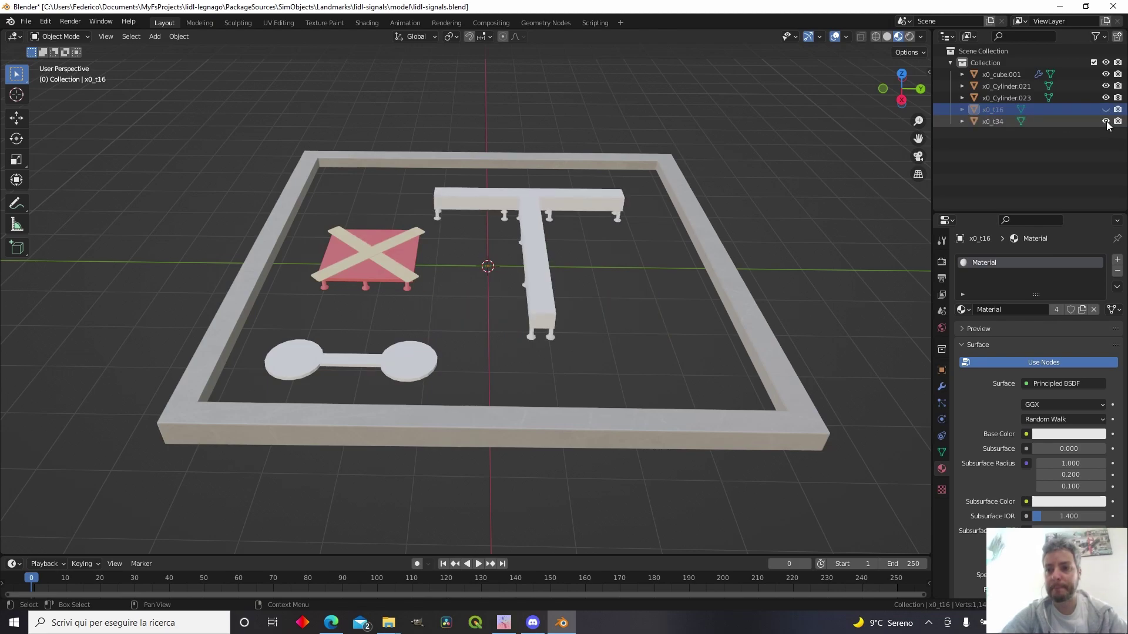
click(536, 221)
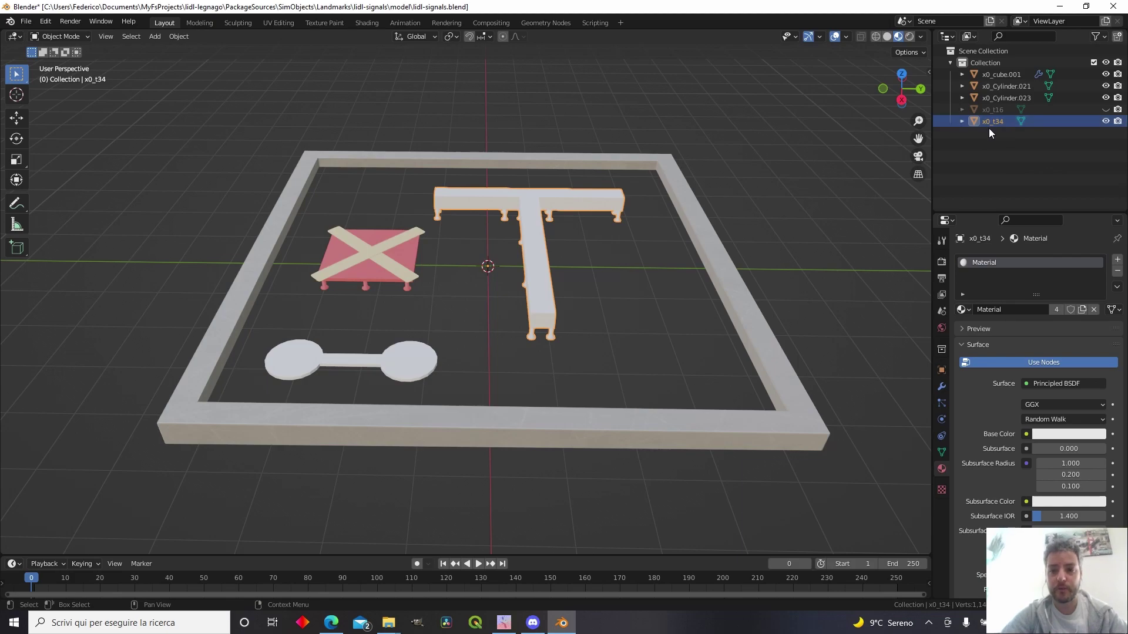
Show x0_t16 together with x0_t34 and select every object in the scene.
click(1106, 109)
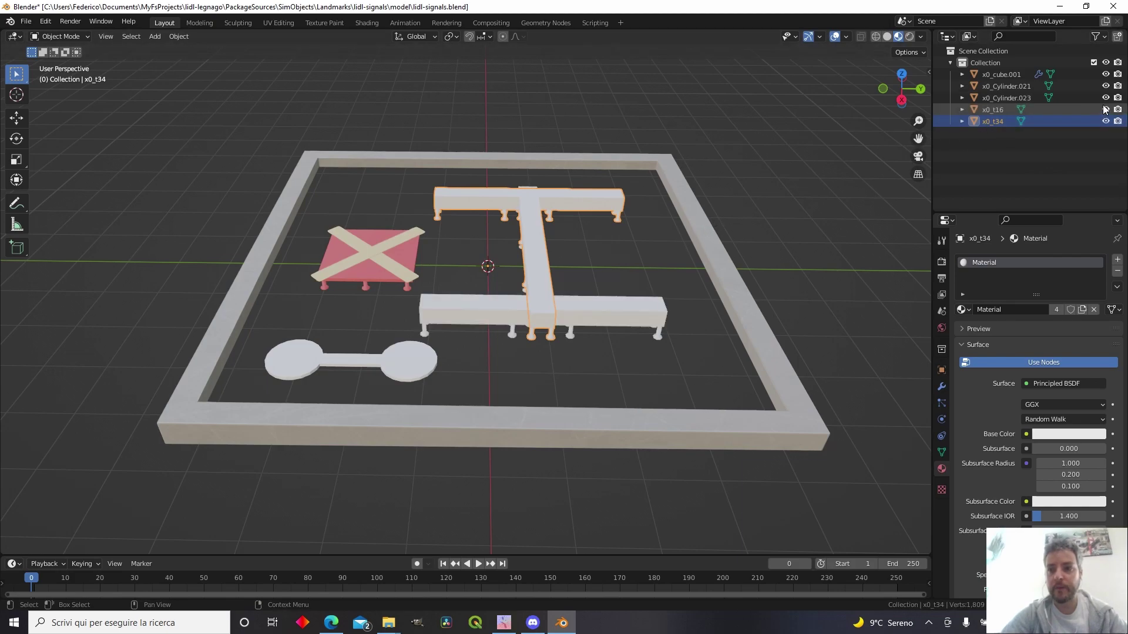
scroll(712, 180, down, 5)
key(a)
Export the model as extended glTF 2.0 for MSFS under the name lidl-signals, and close Blender.
click(27, 23)
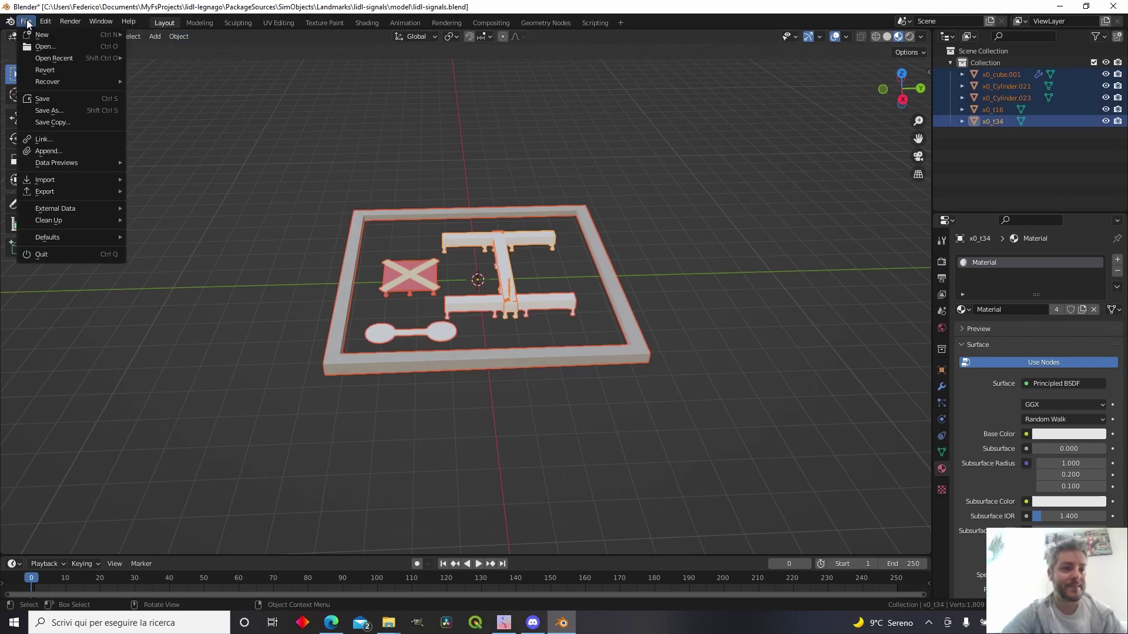
mouse_move(82, 193)
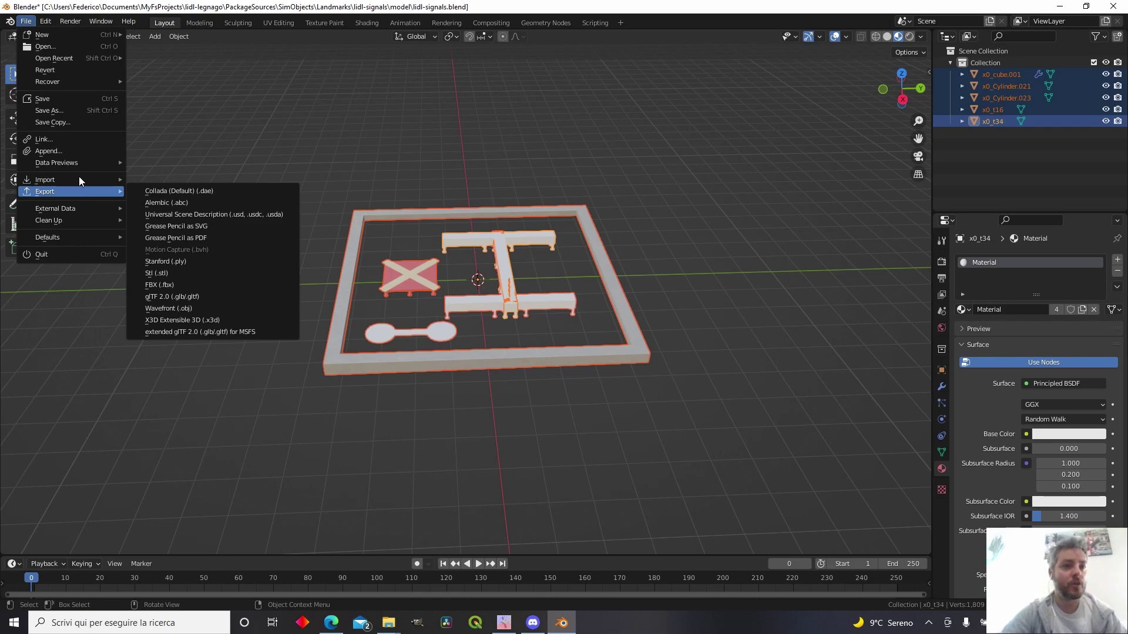
click(217, 329)
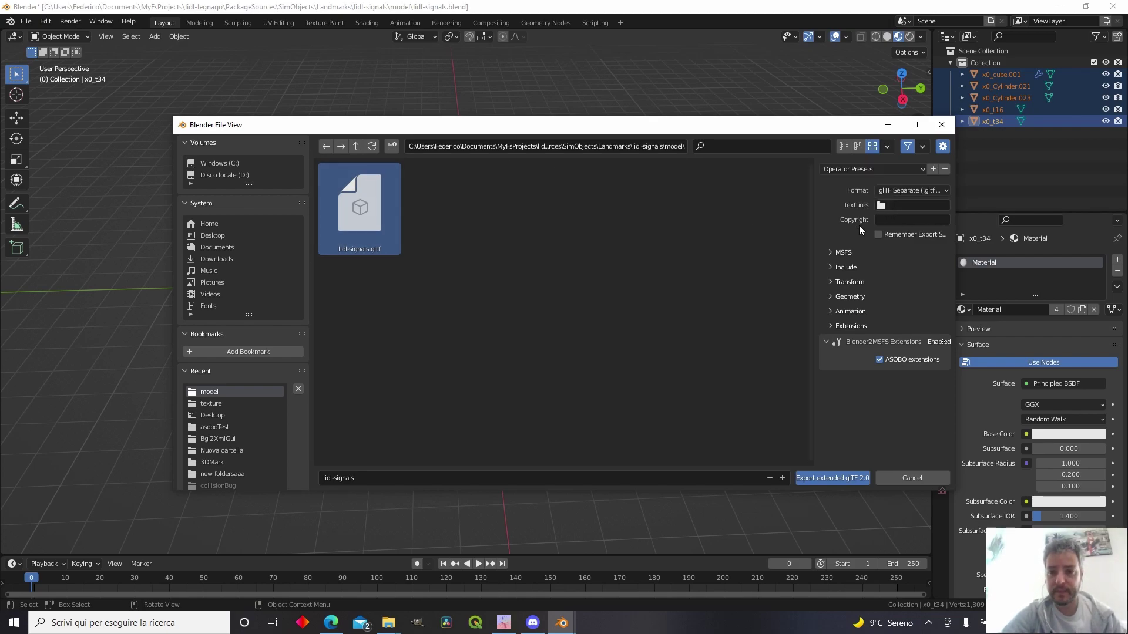
click(841, 478)
click(704, 368)
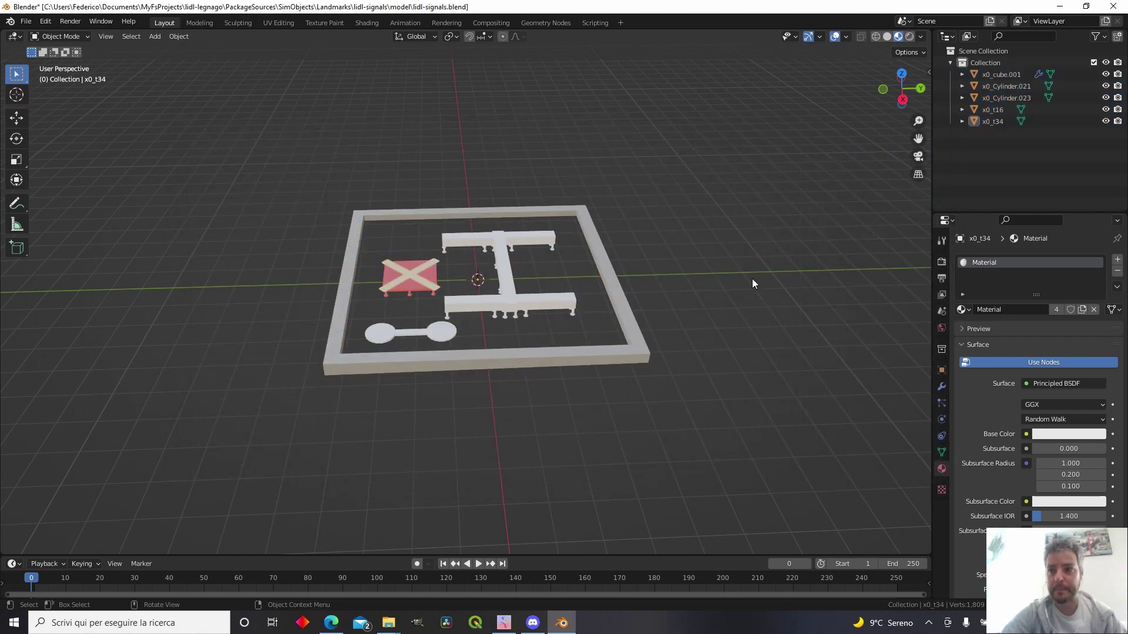
click(1113, 7)
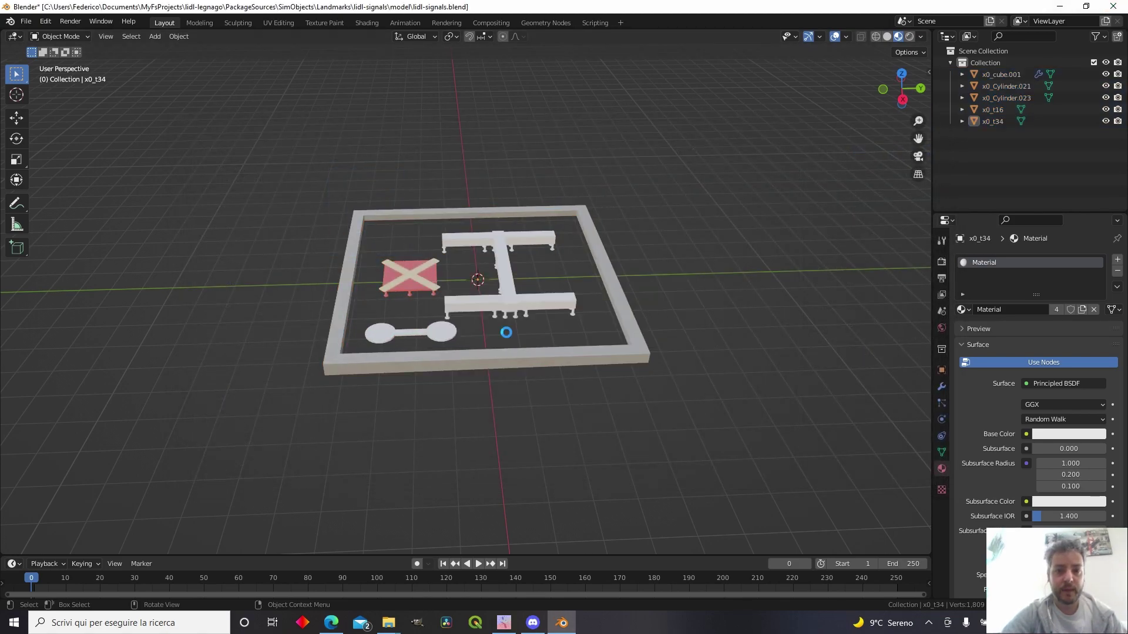
In File Explorer, go up to the MSFS SDK folder and examine its Samples subfolder.
click(509, 333)
click(509, 337)
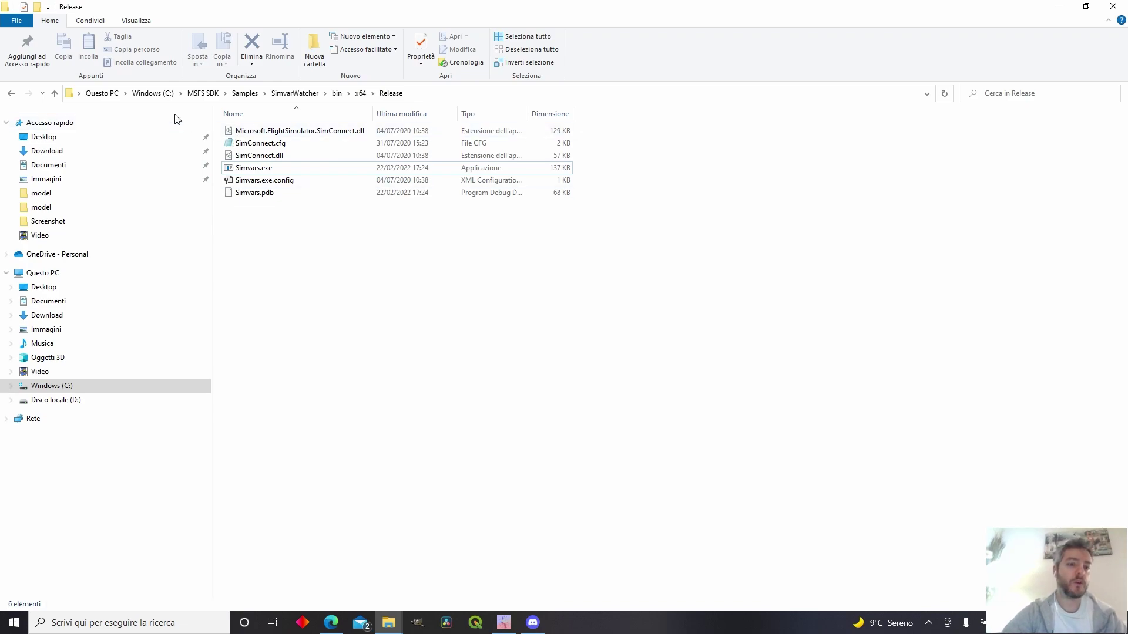
click(203, 94)
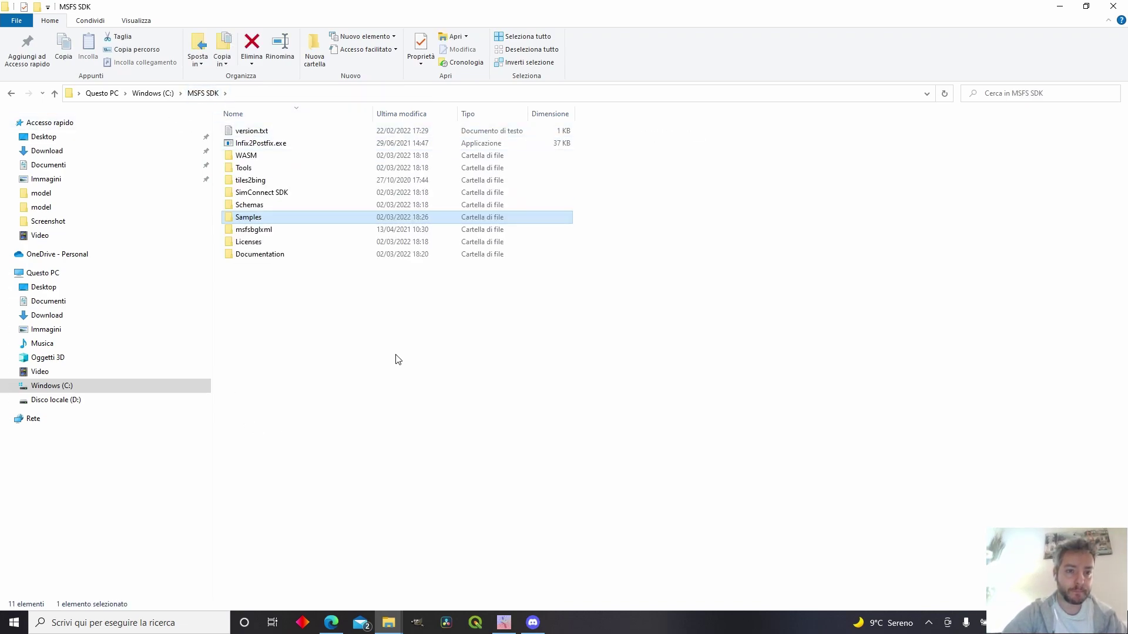
mouse_move(294, 225)
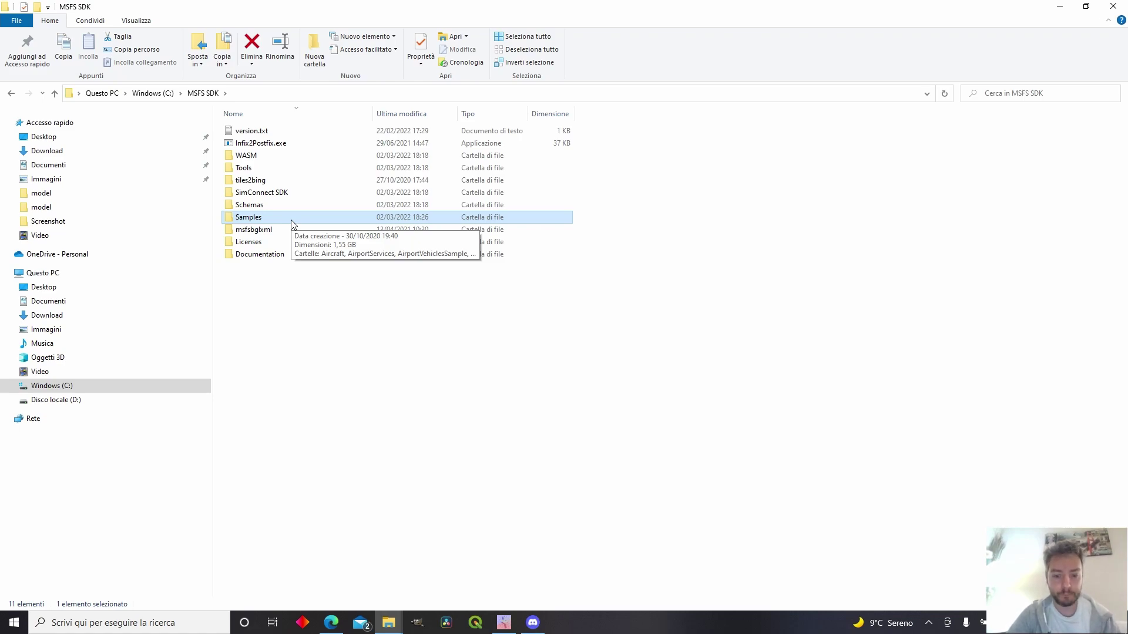
Switch to Microsoft Flight Simulator, open the recent project lidl-legnago.xml in the Project Editor, and expand its package.
key(alt+Tab)
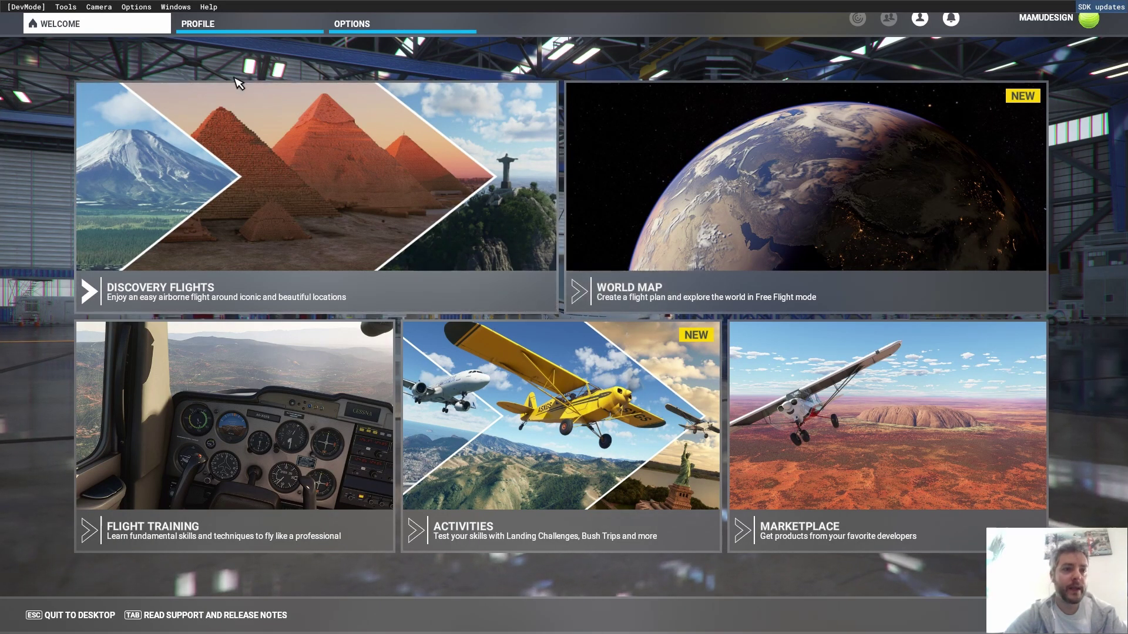
click(65, 7)
click(56, 22)
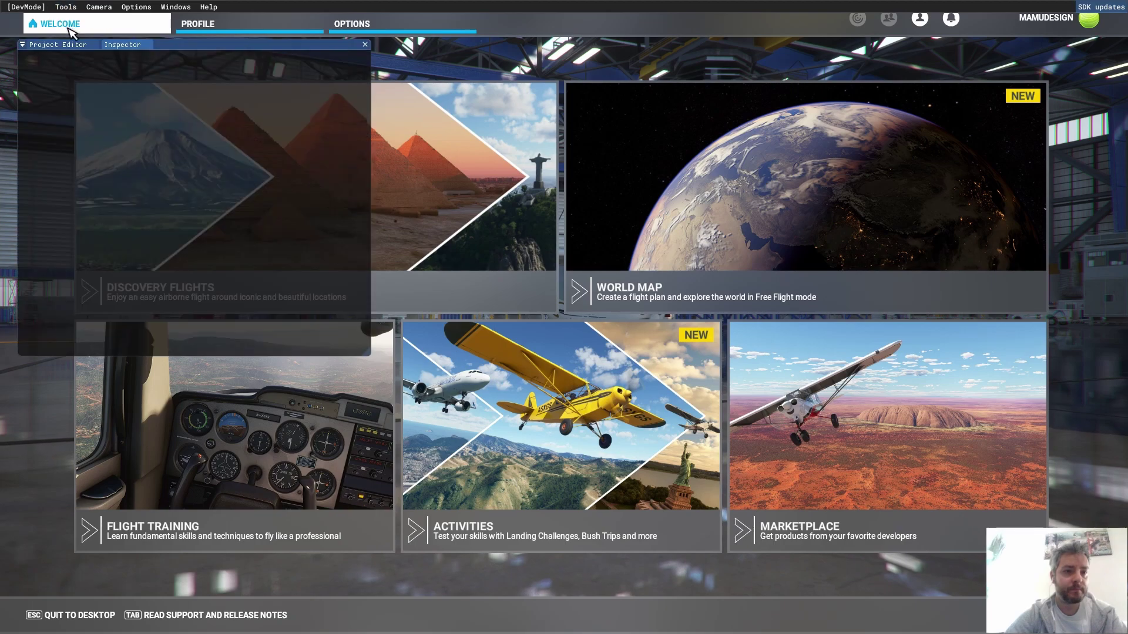
click(54, 60)
mouse_move(163, 98)
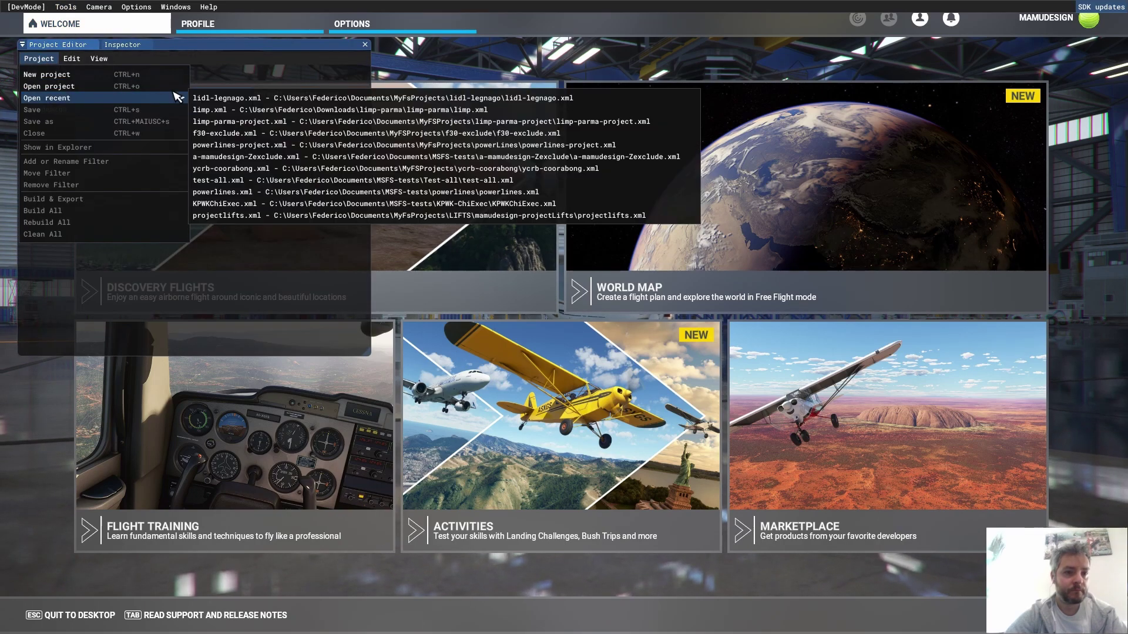
click(264, 98)
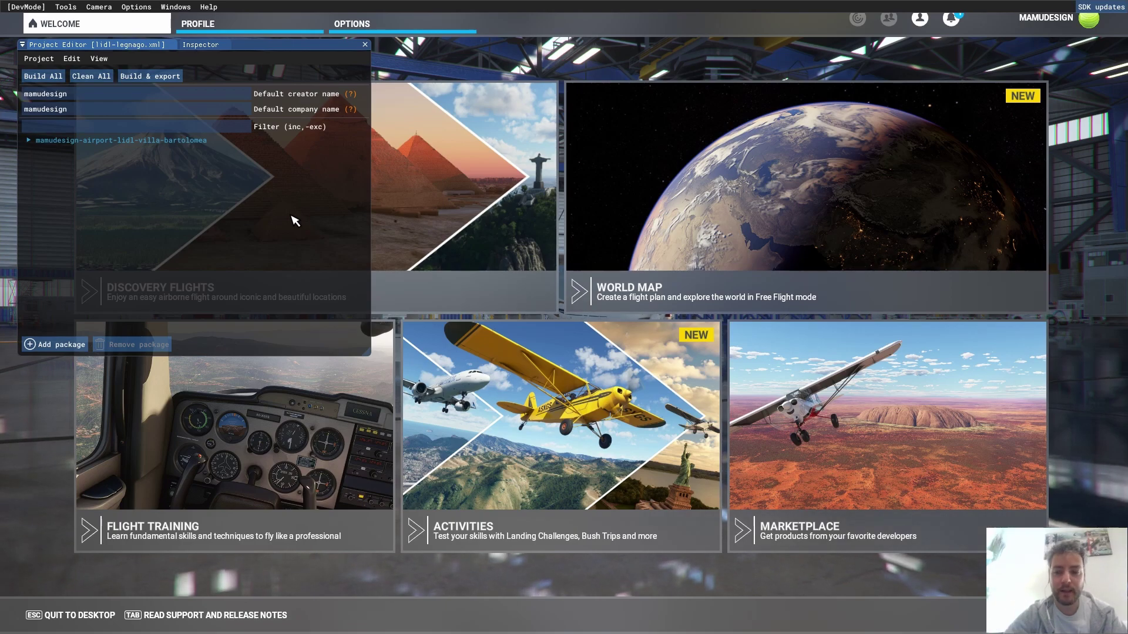
double_click(27, 141)
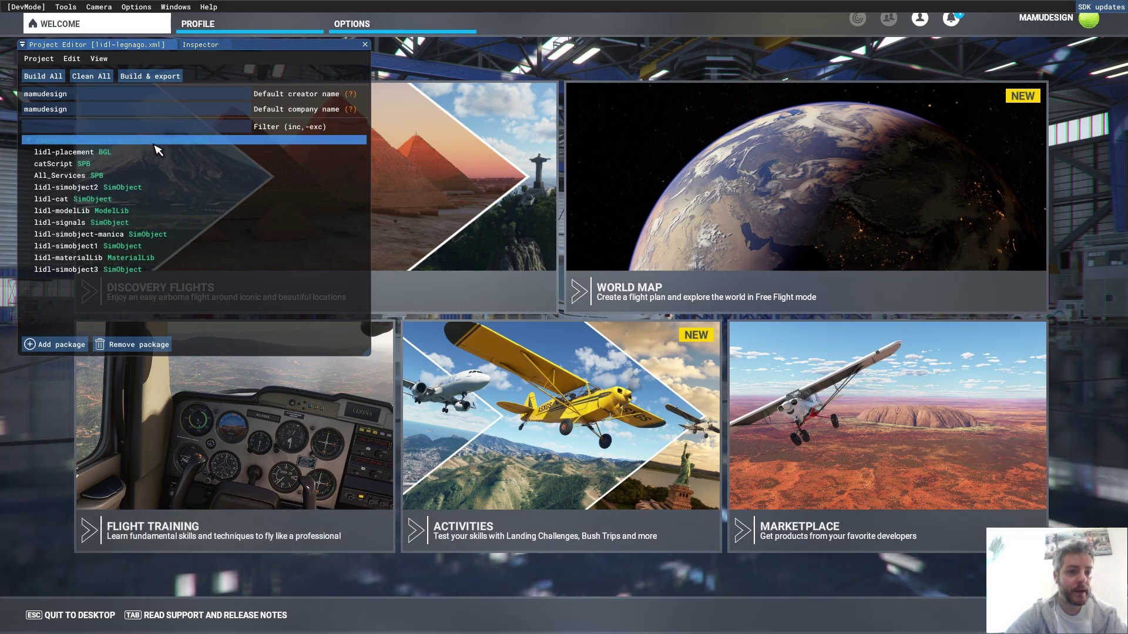
Start a new custom asset group in the package and name it lidl-signals-tutorial.
click(200, 45)
scroll(334, 271, down, 5)
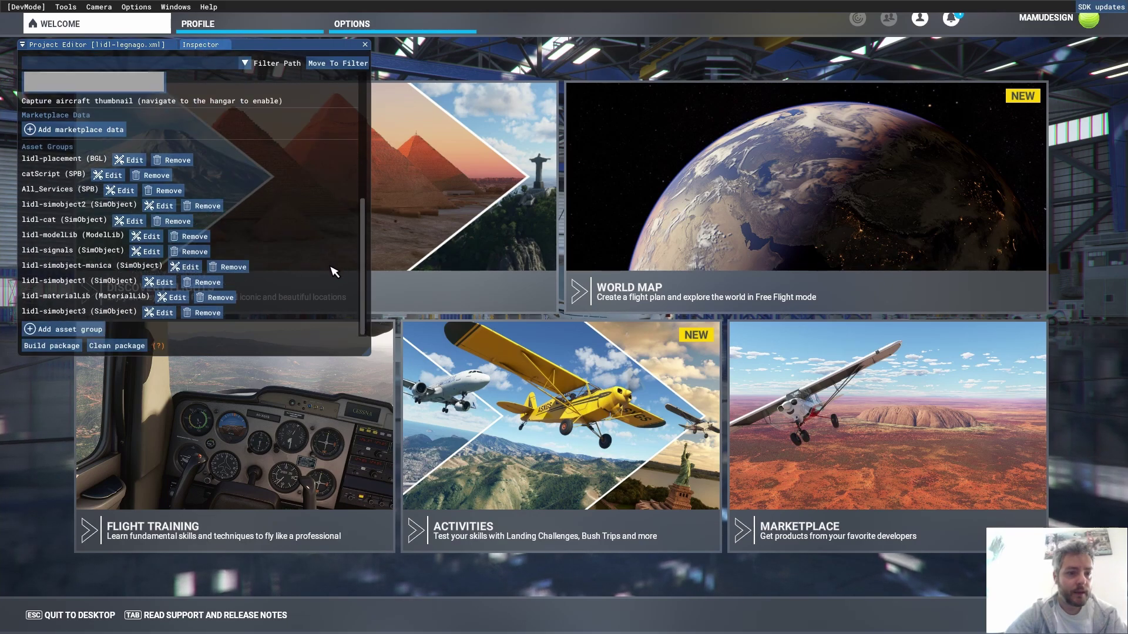
click(79, 330)
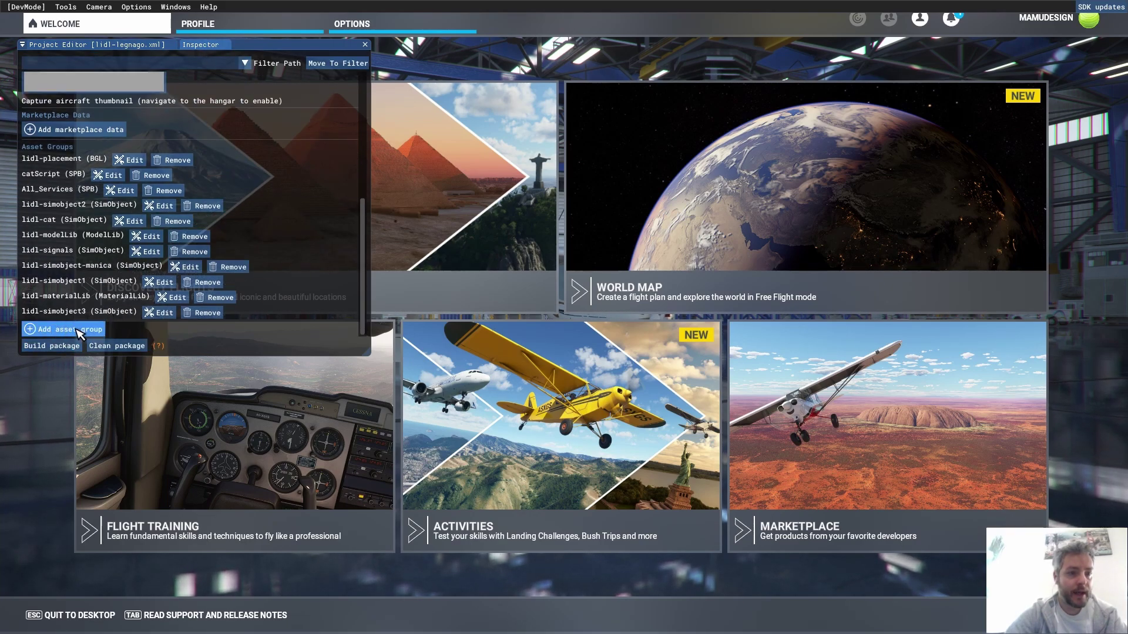
click(80, 331)
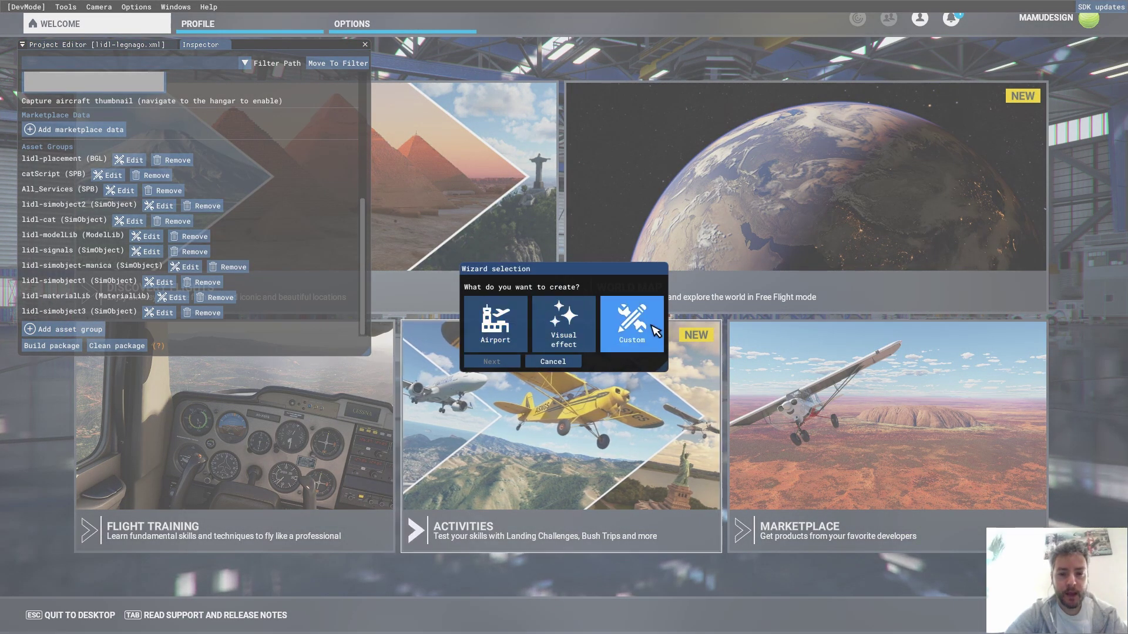
click(654, 331)
click(493, 398)
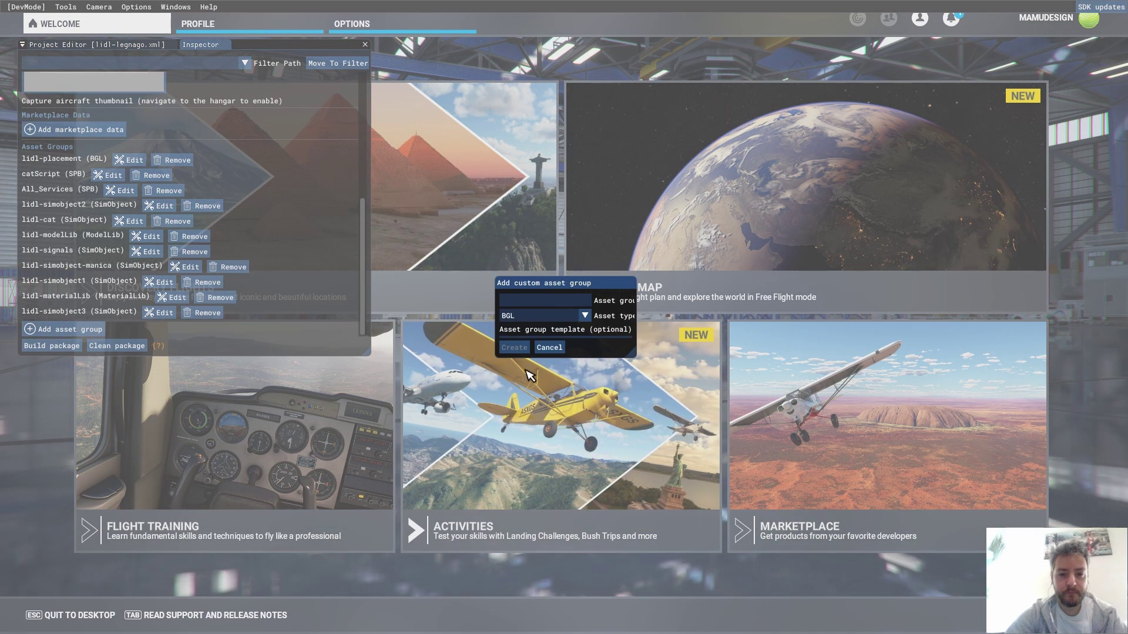
click(536, 301)
text(lidl)
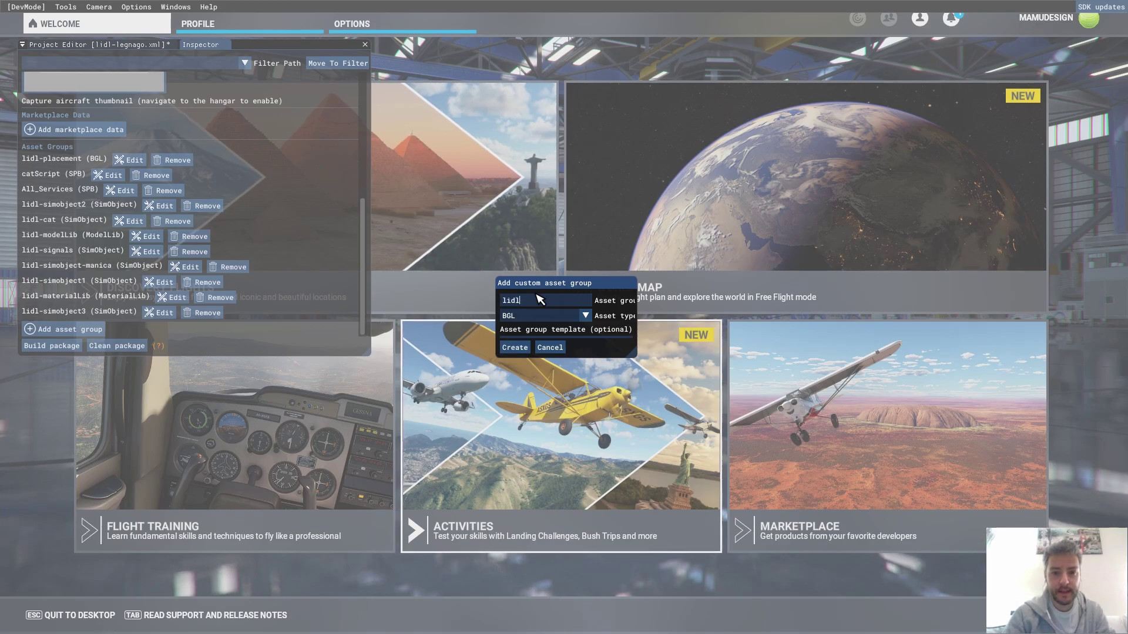
text(-signals)
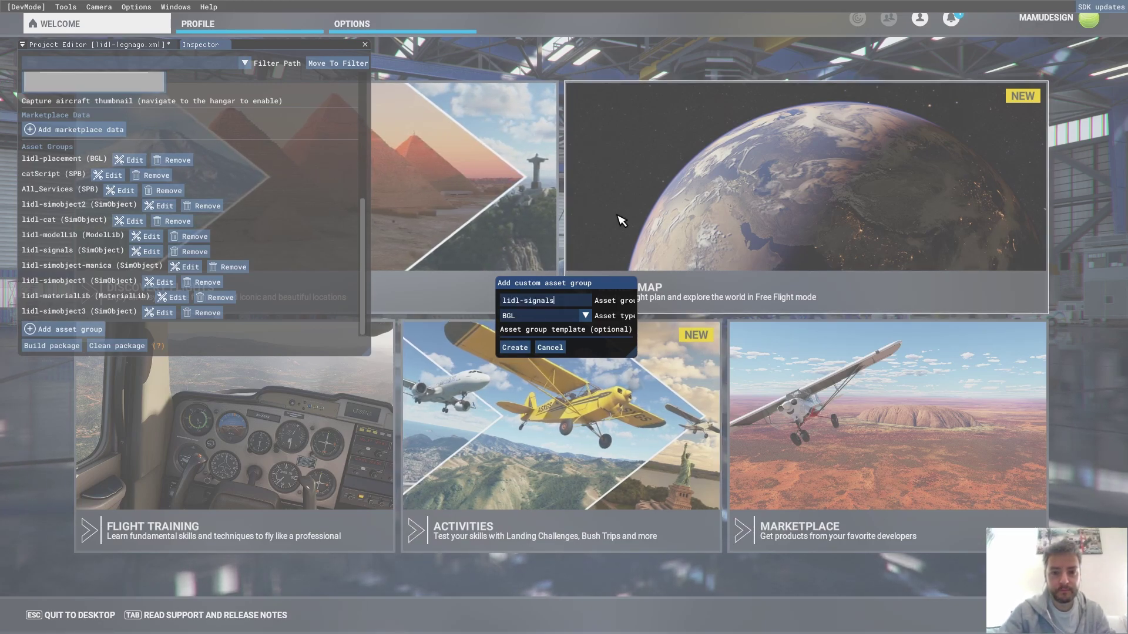
text(-tutorial)
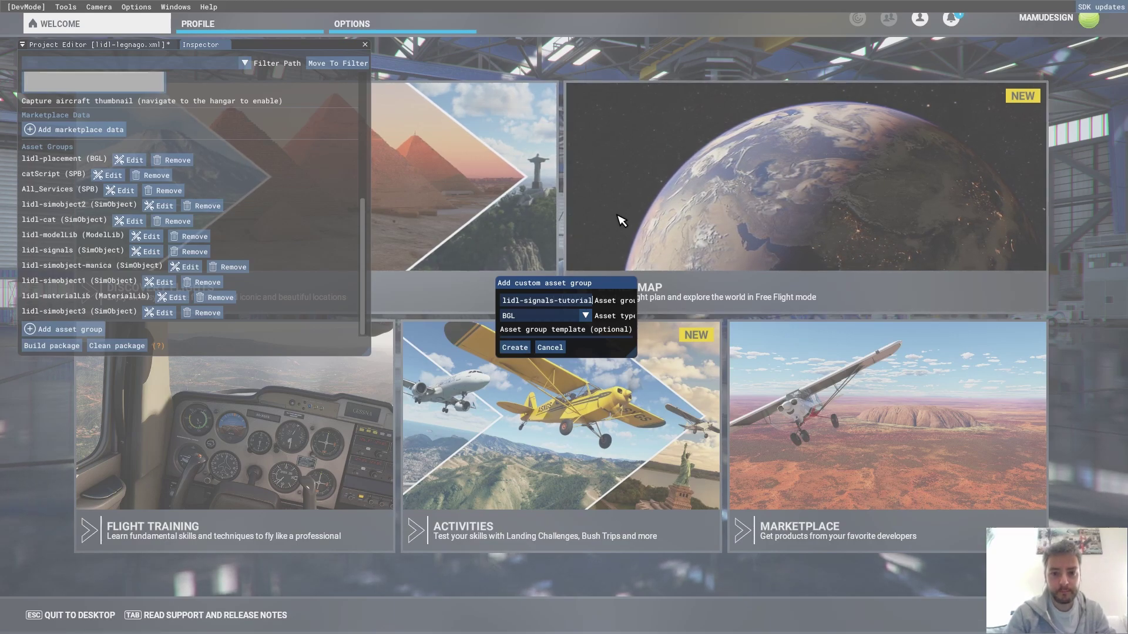
Set the new group's asset type to SimObject and create the asset group.
click(561, 319)
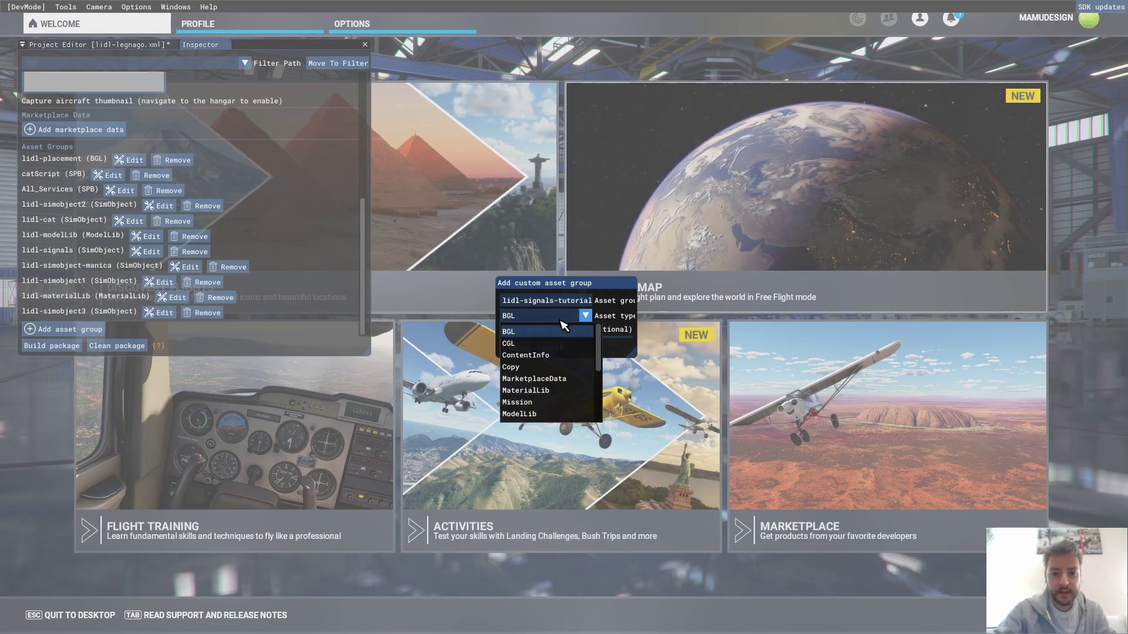
scroll(591, 405, down, 3)
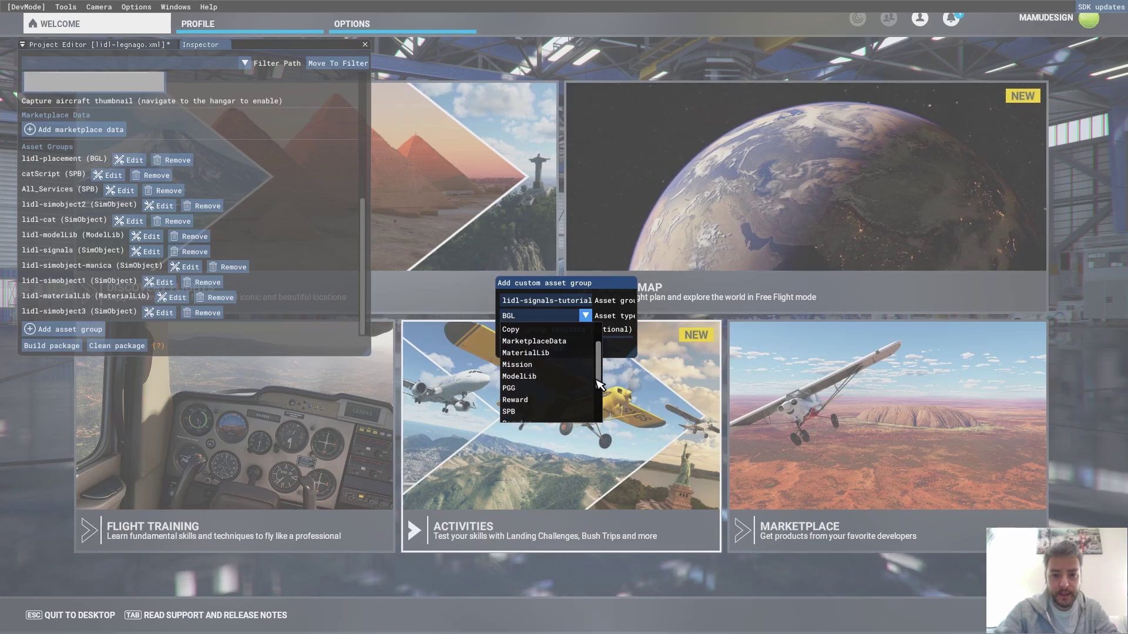
scroll(591, 406, down, 1)
click(523, 370)
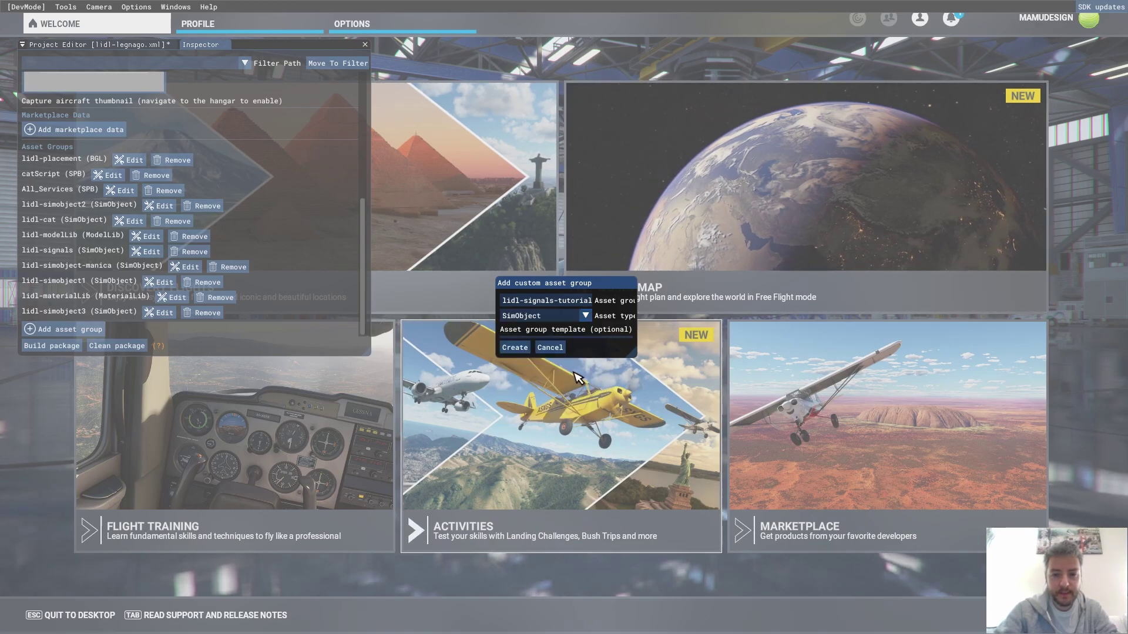
click(531, 349)
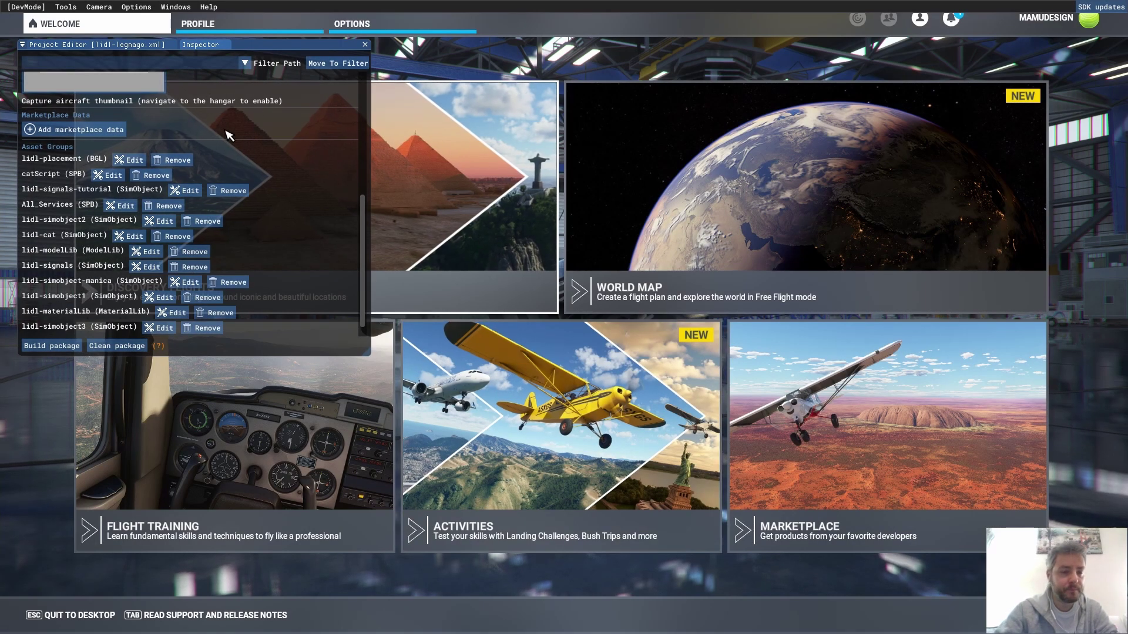
Select the lidl-signals-tutorial asset group in the project and display its properties in the Inspector.
click(110, 47)
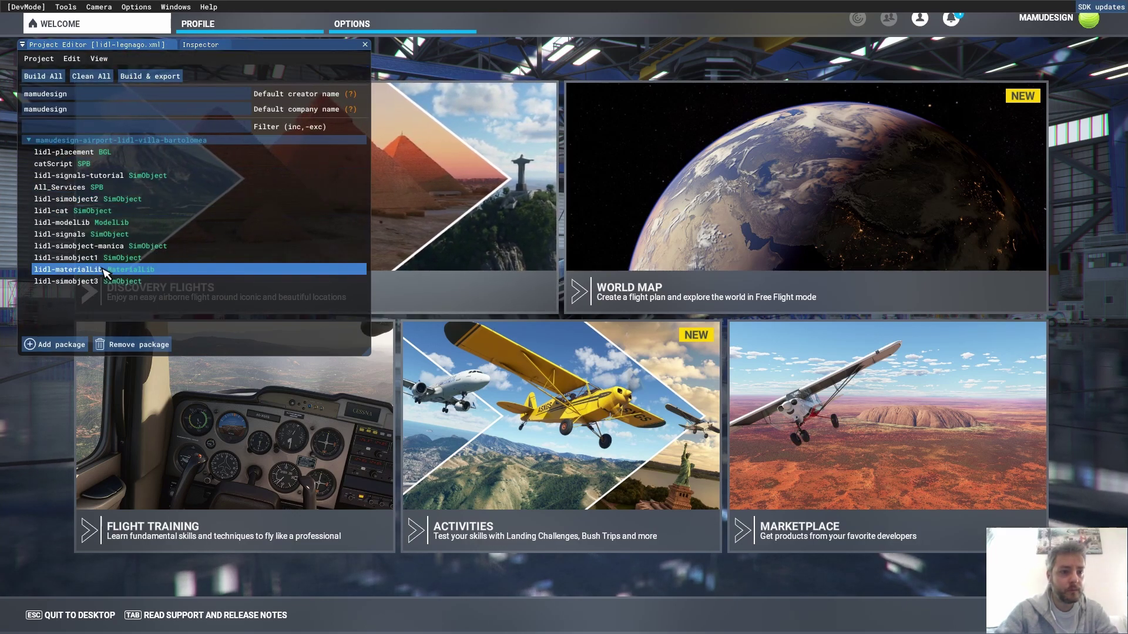
click(165, 182)
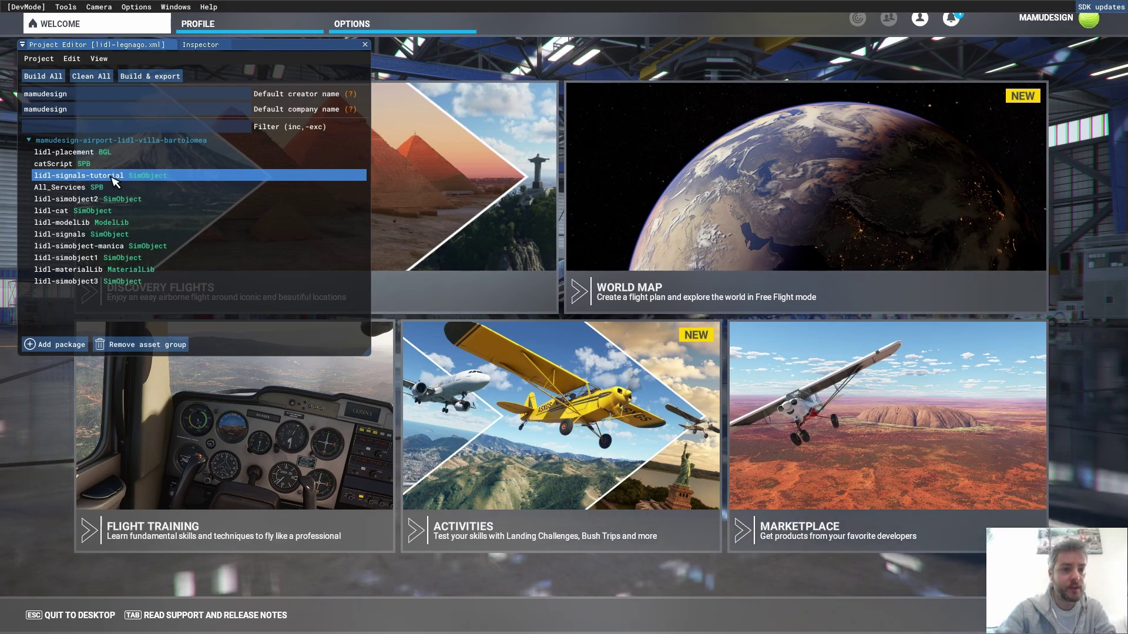
click(201, 45)
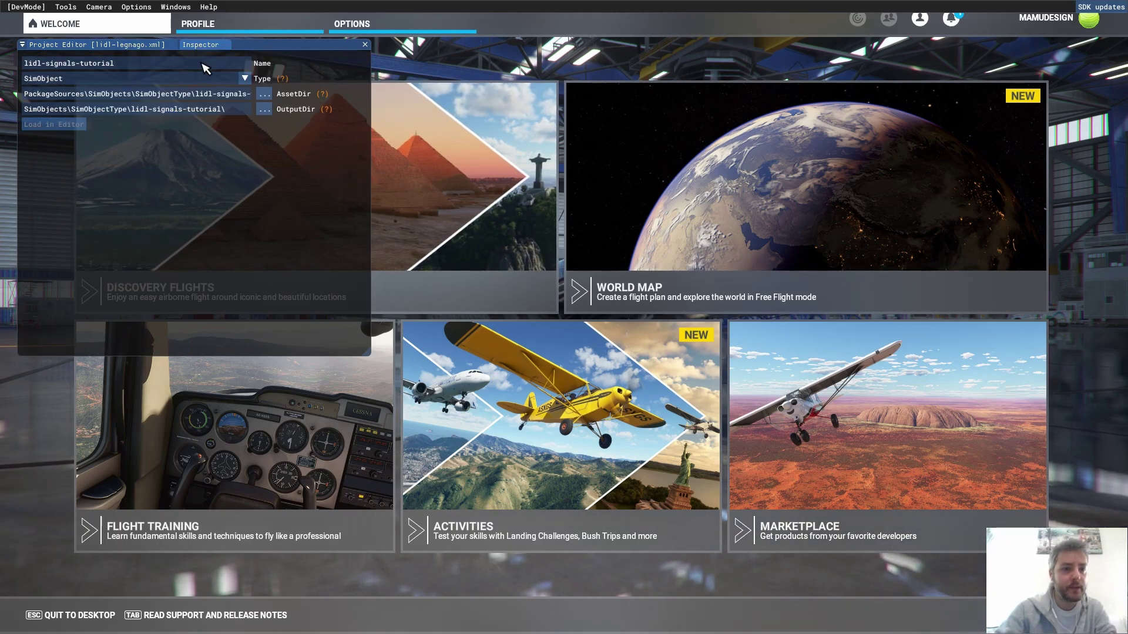
click(167, 94)
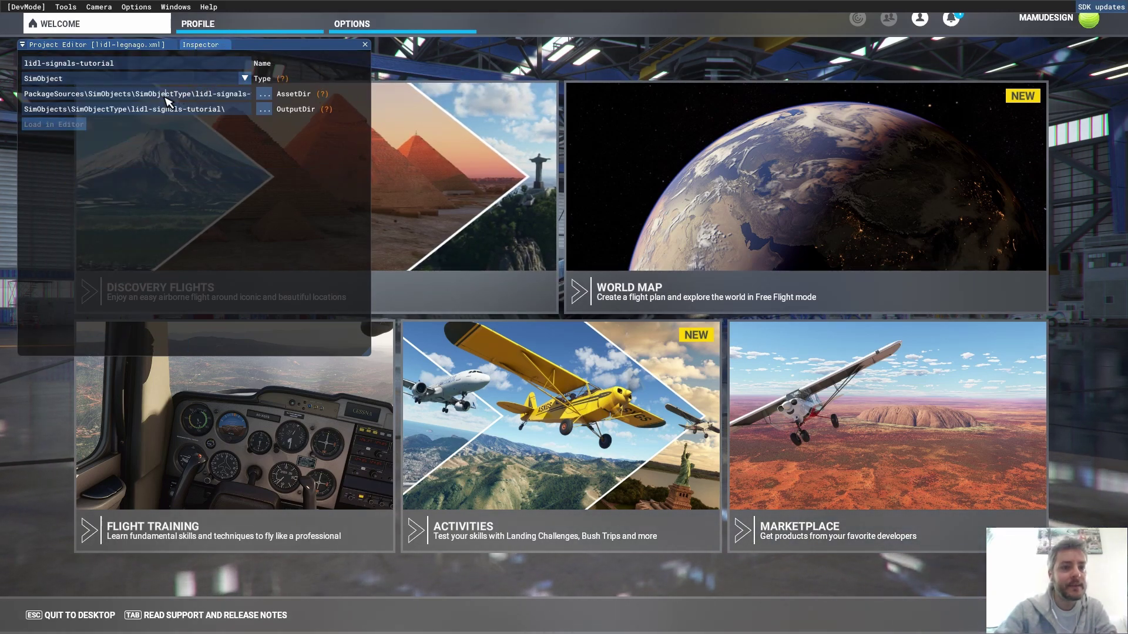
Set the asset group's AssetDir to the Landmarks folder under PackageSources\SimObjects.
click(263, 94)
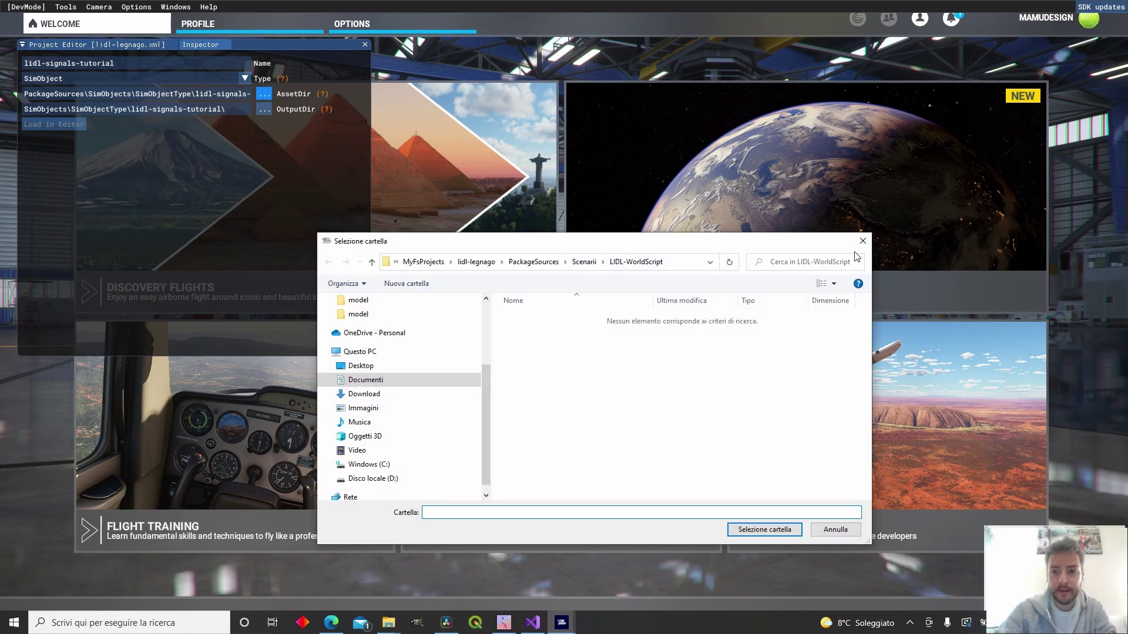
click(862, 241)
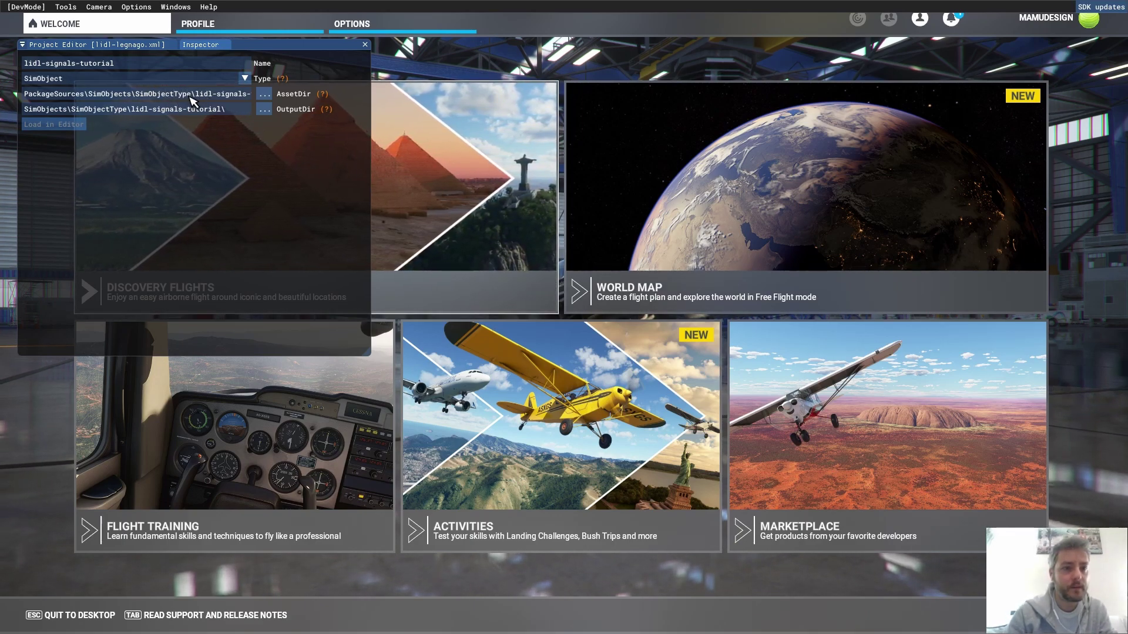
click(264, 94)
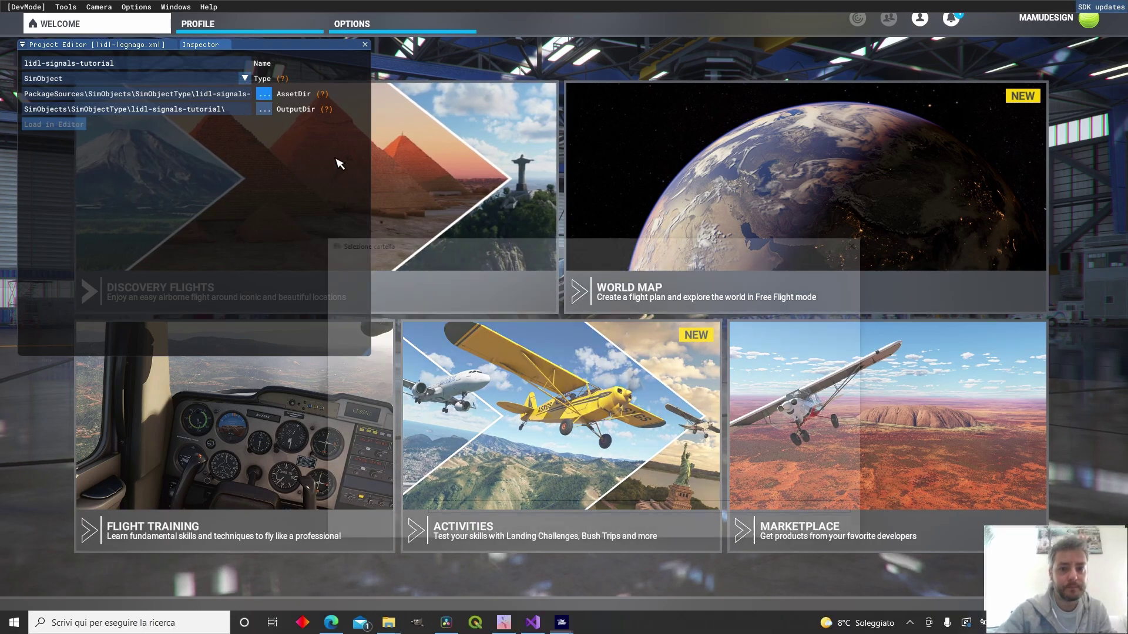
click(536, 263)
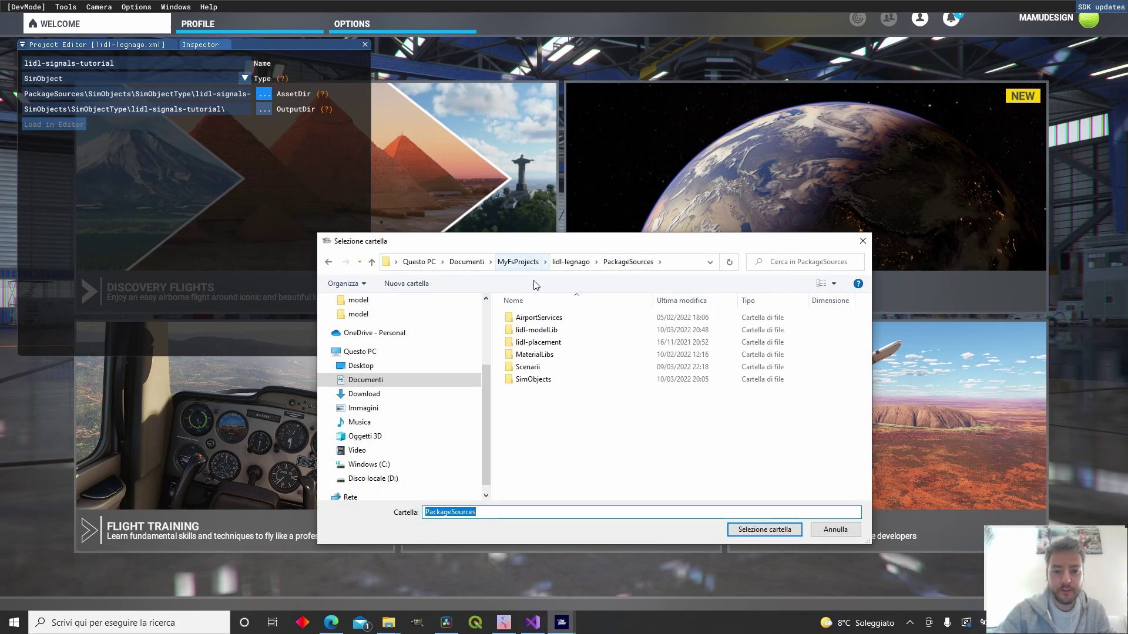
double_click(550, 381)
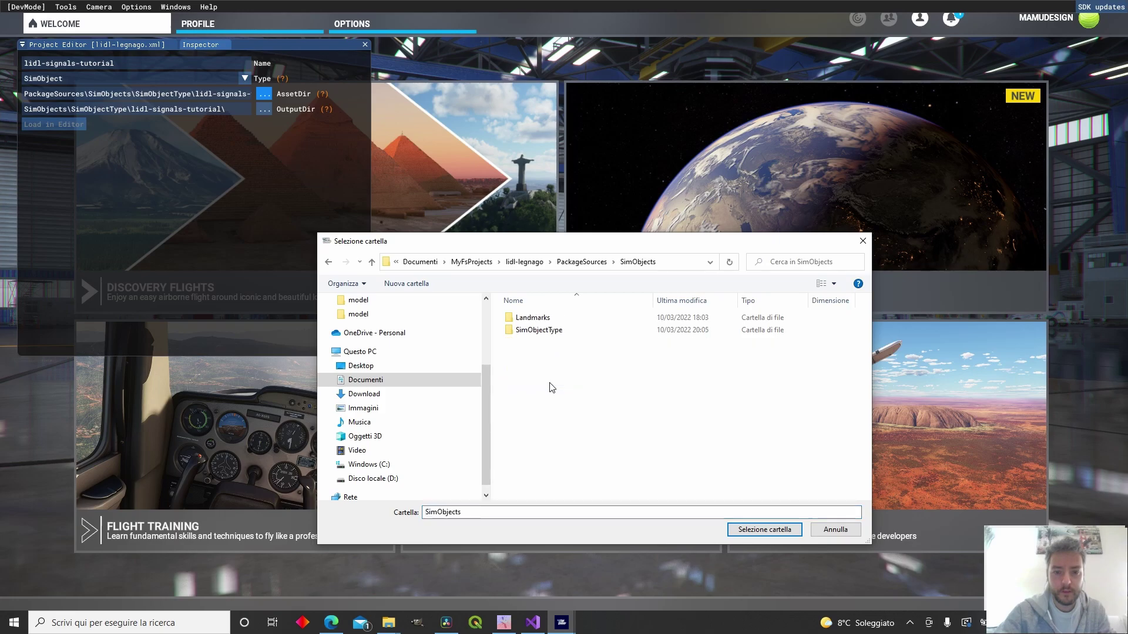
click(567, 321)
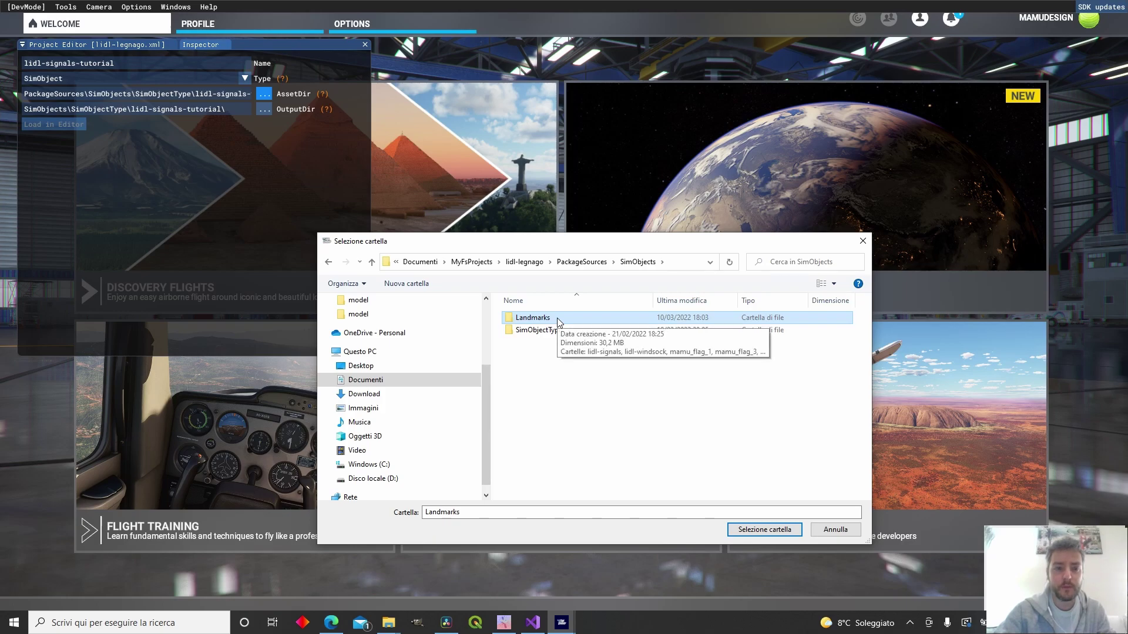
click(530, 346)
click(532, 318)
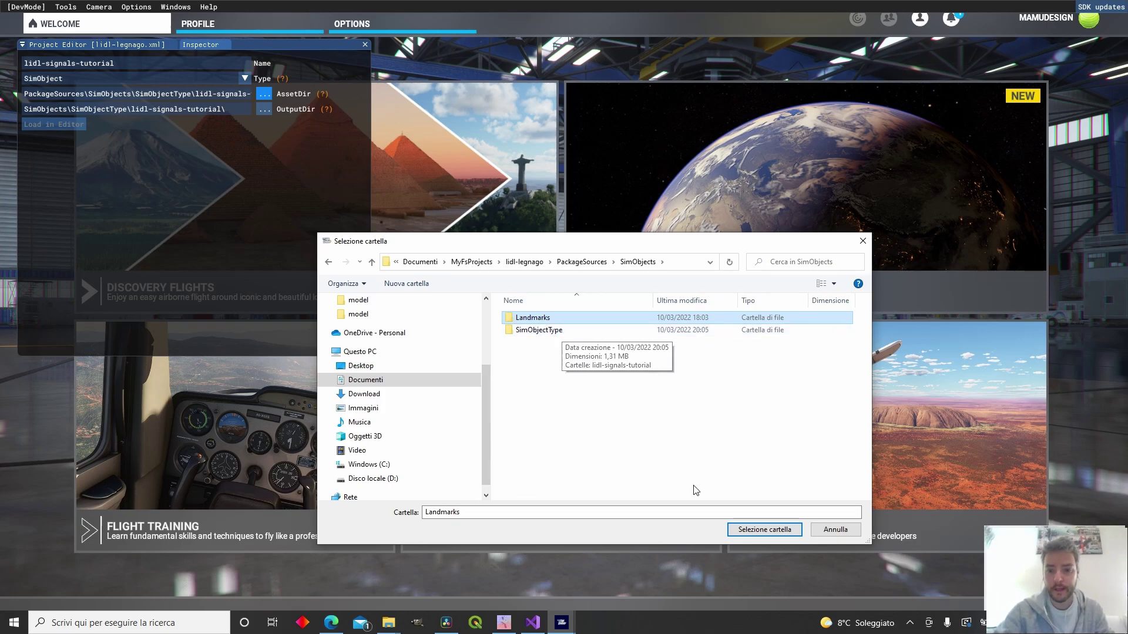
click(742, 529)
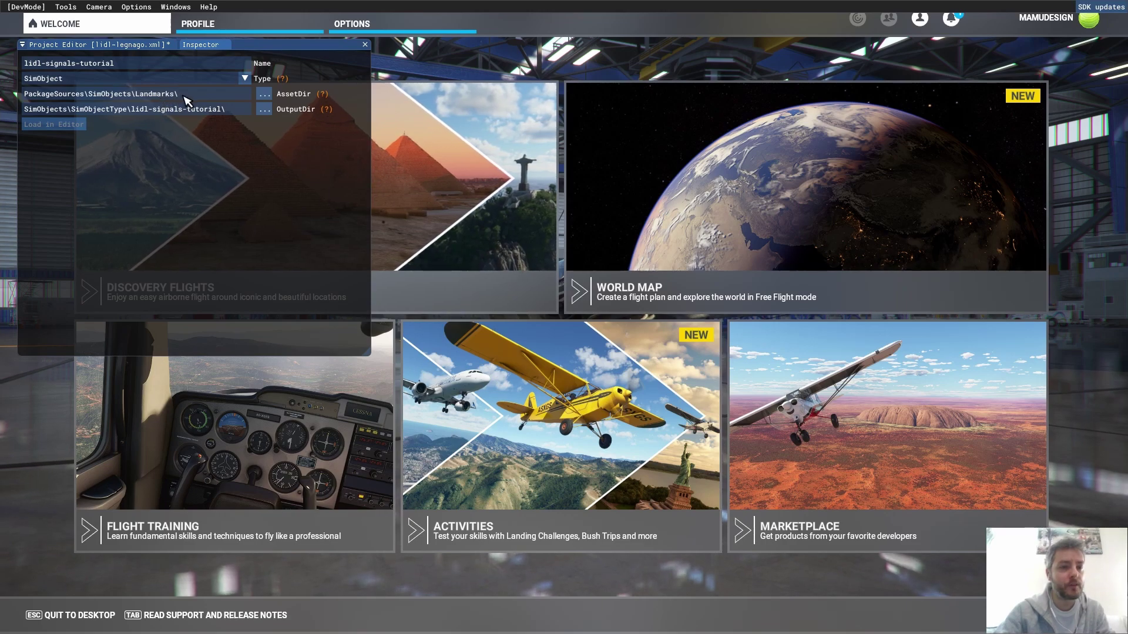
Create a lidl-signals-tutorial folder inside Landmarks and set it as the asset group's AssetDir.
click(264, 94)
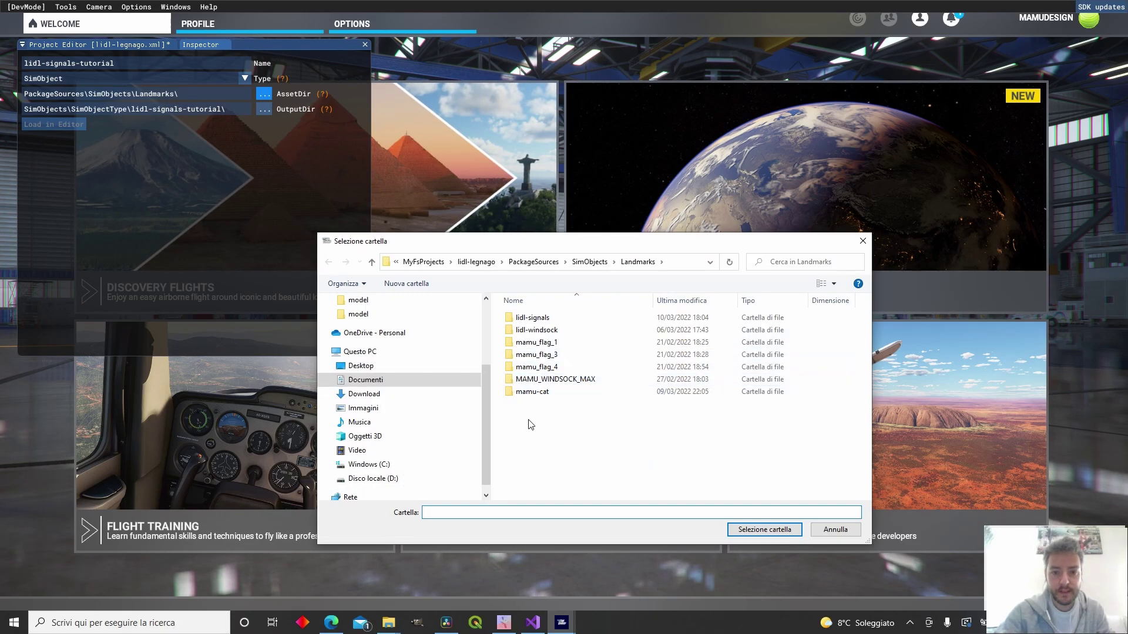
click(630, 265)
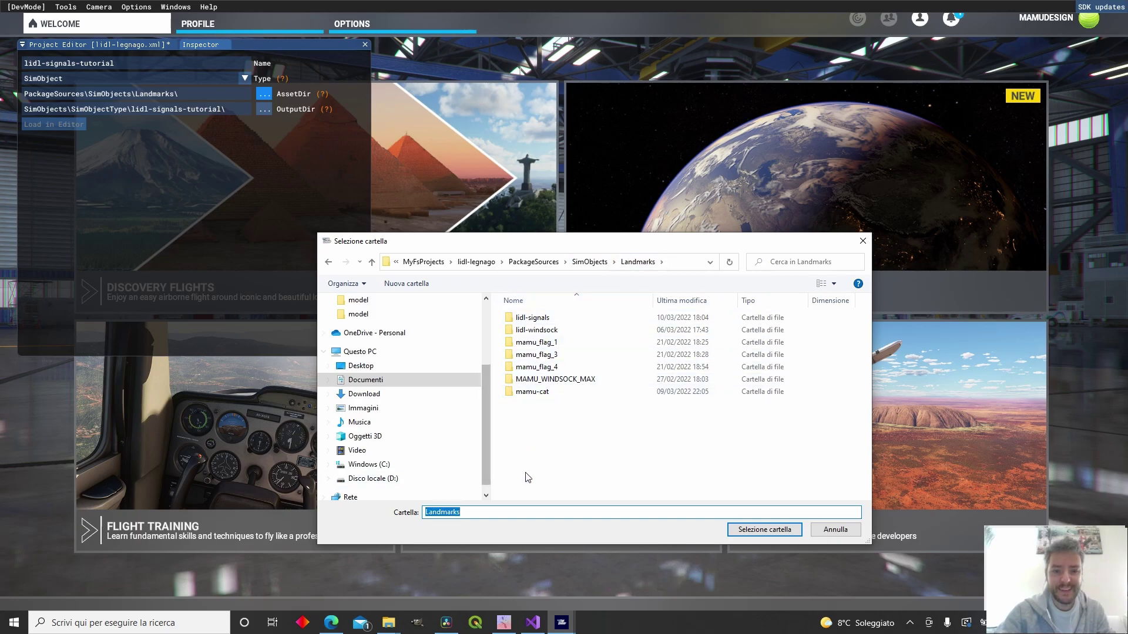
click(414, 288)
text(lidl-signals-tutorial)
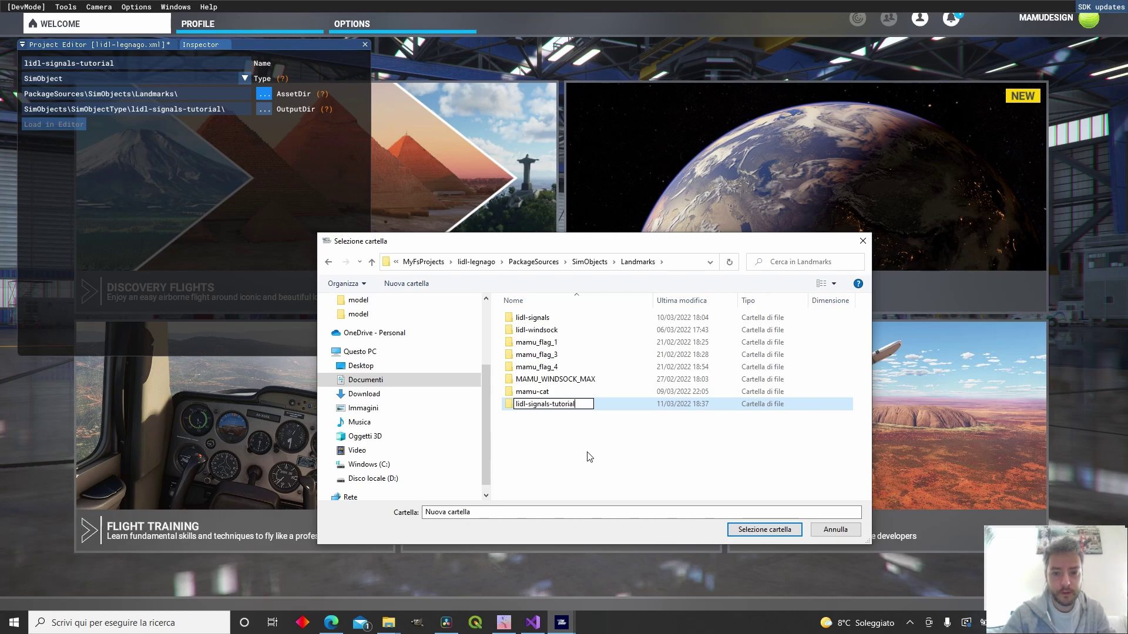
key(Return)
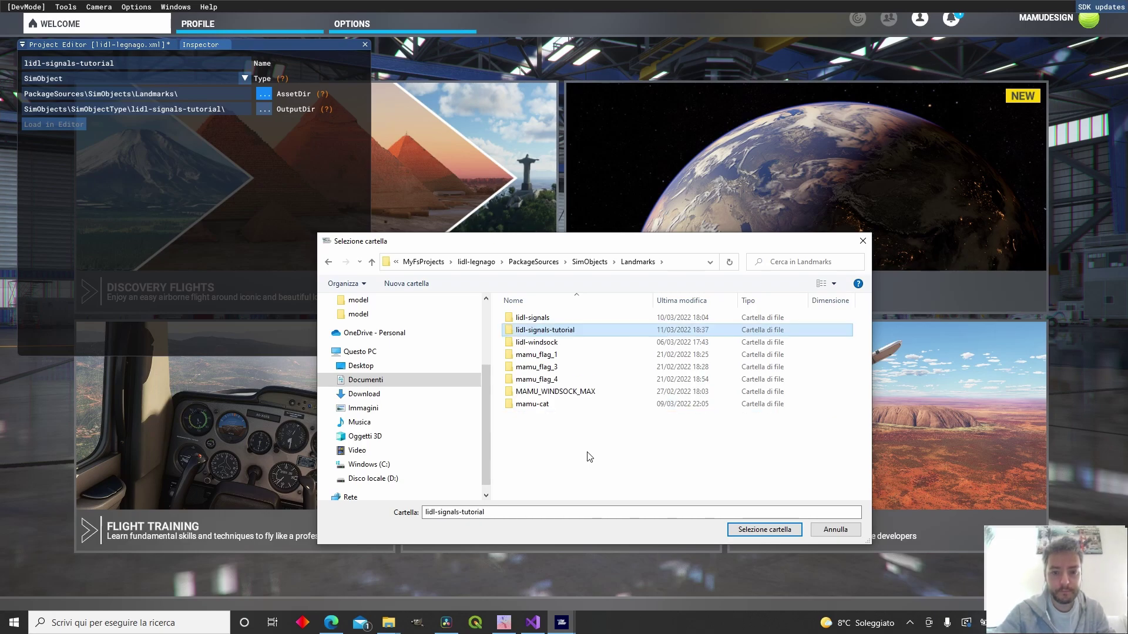
click(774, 530)
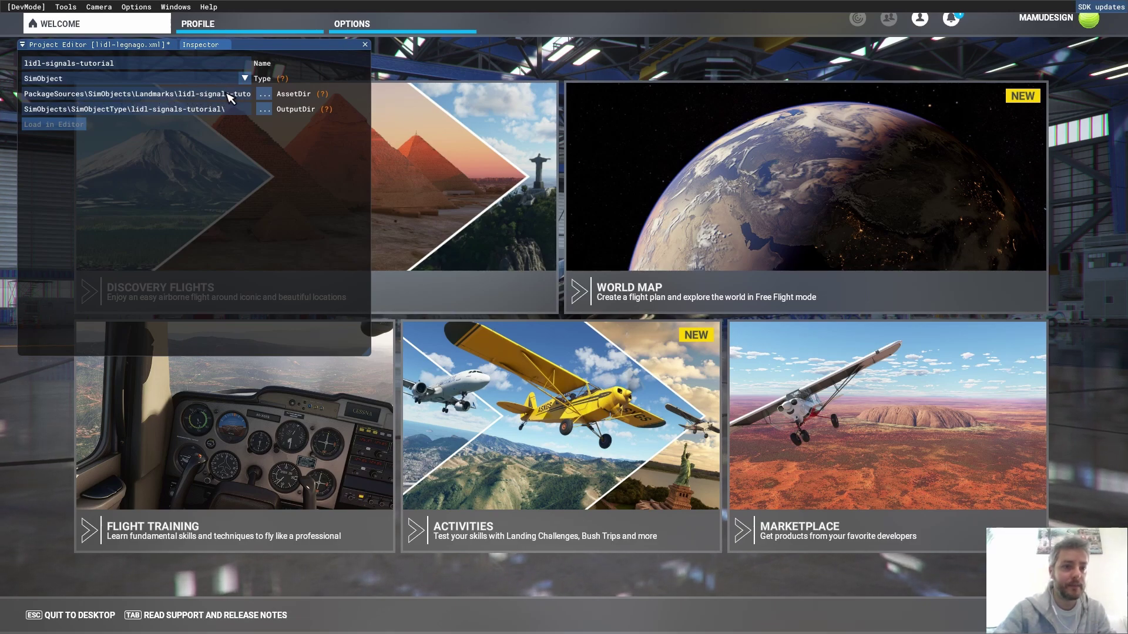
click(264, 110)
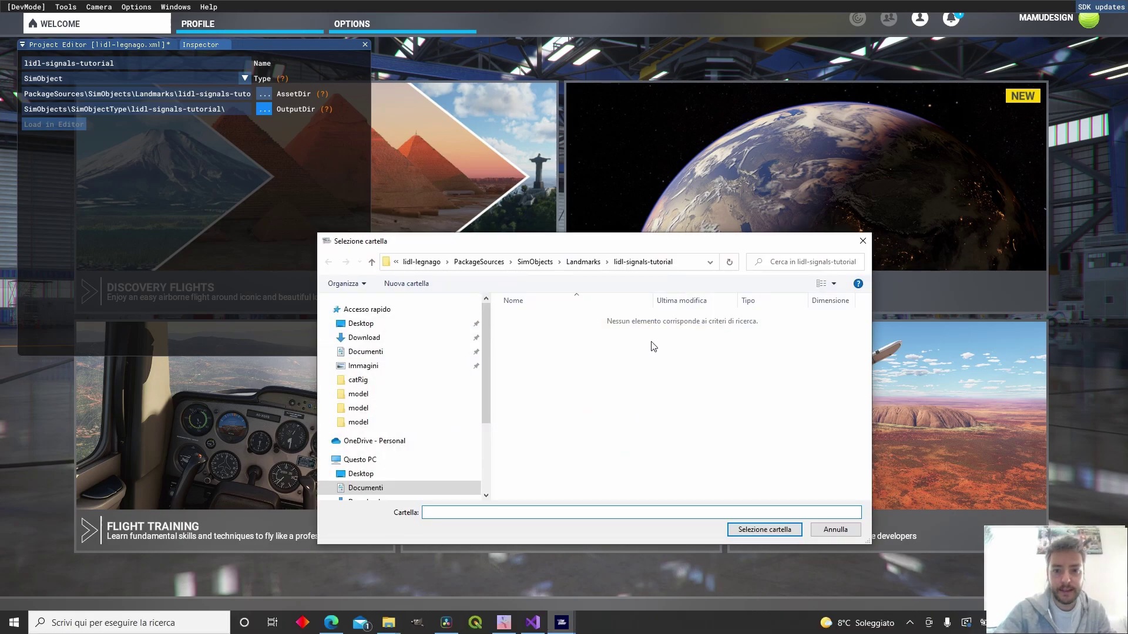
click(660, 265)
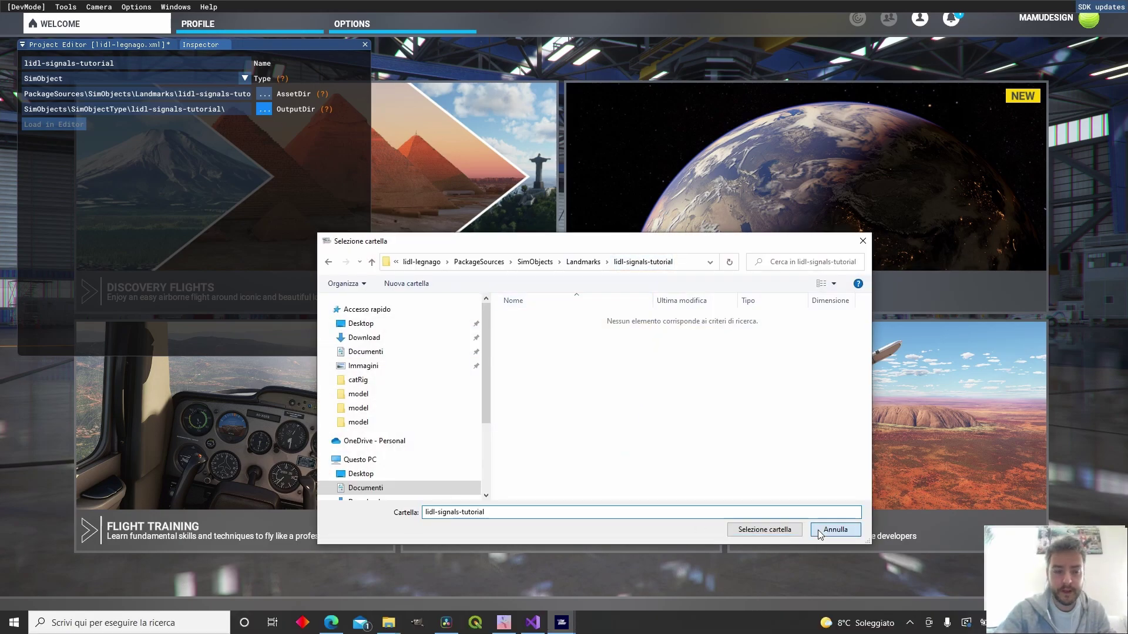
click(818, 530)
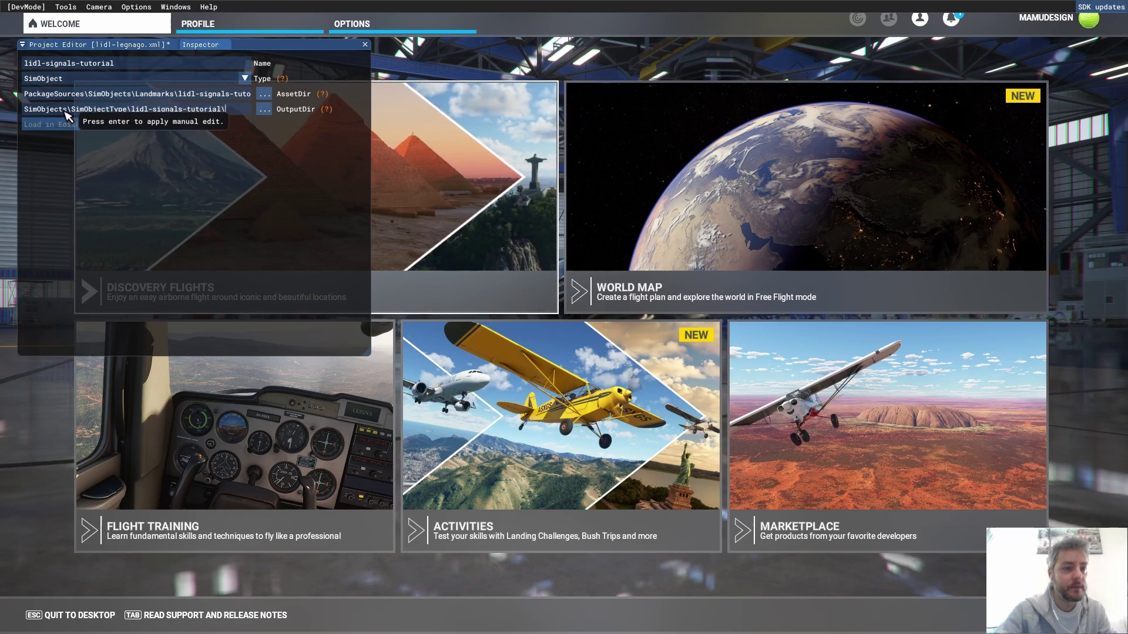
Set the asset group's OutputDir to SimObjects\Landmarks\lidl-signals-tutorial\.
click(107, 97)
key(End)
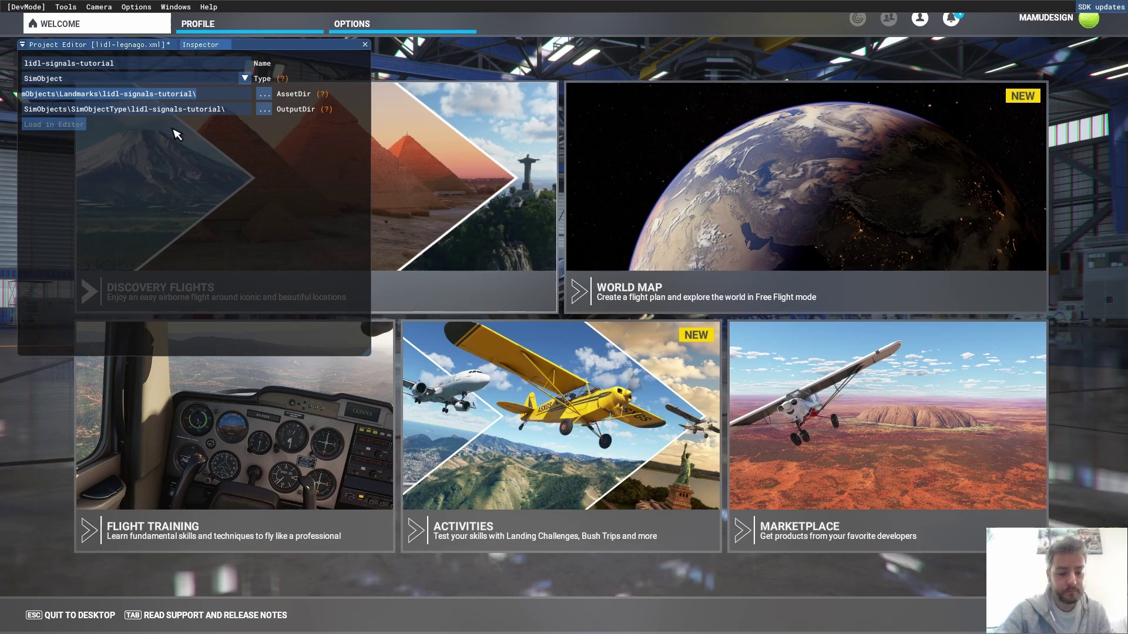
click(191, 114)
key(End)
key(ctrl+a)
text(SimObjects\Landmarks\lidl-signals-tutorial\)
click(29, 124)
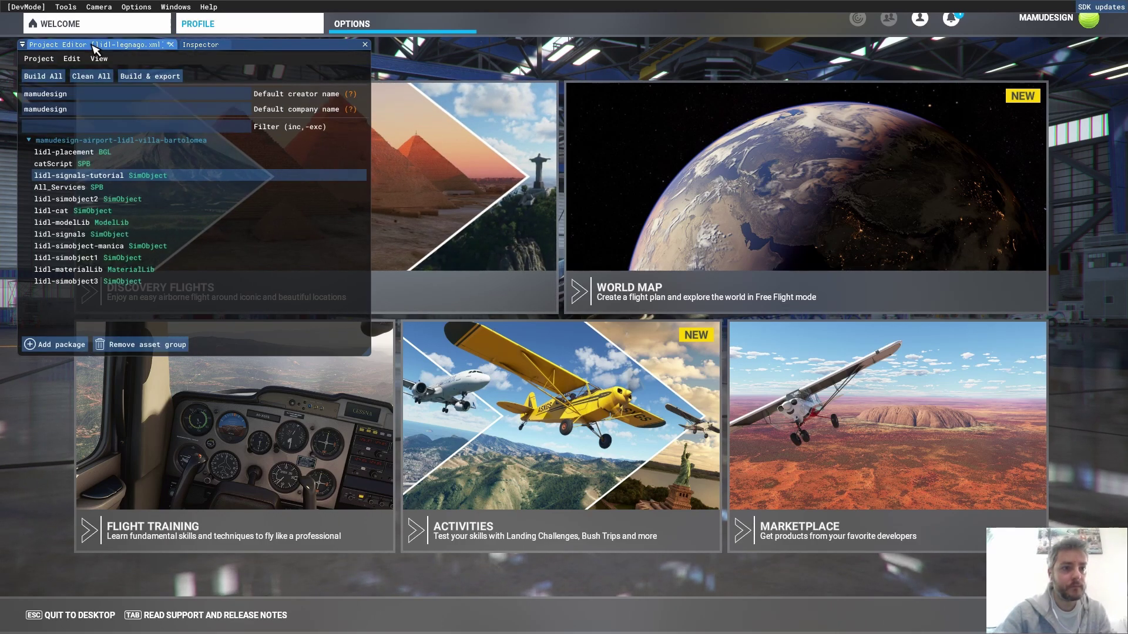
Save the lidl-legnago project and close the Project Editor.
click(39, 58)
click(56, 111)
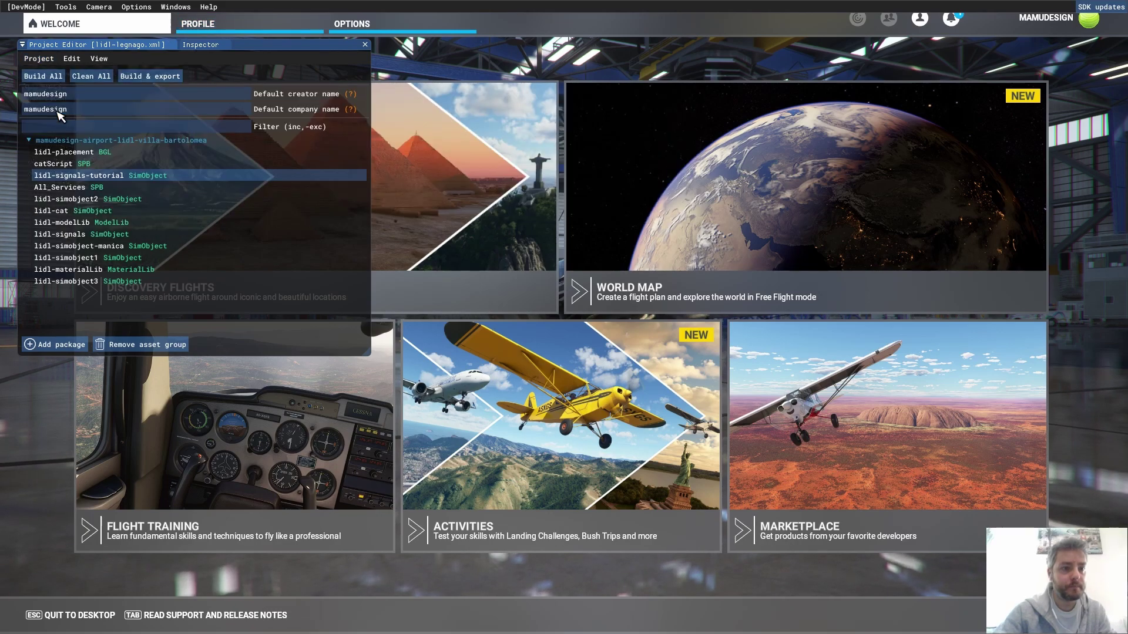
click(365, 45)
Switch to File Explorer and open the project's PackageSources\SimObjects\Landmarks\lidl-signals-tutorial folder.
key(alt+Tab)
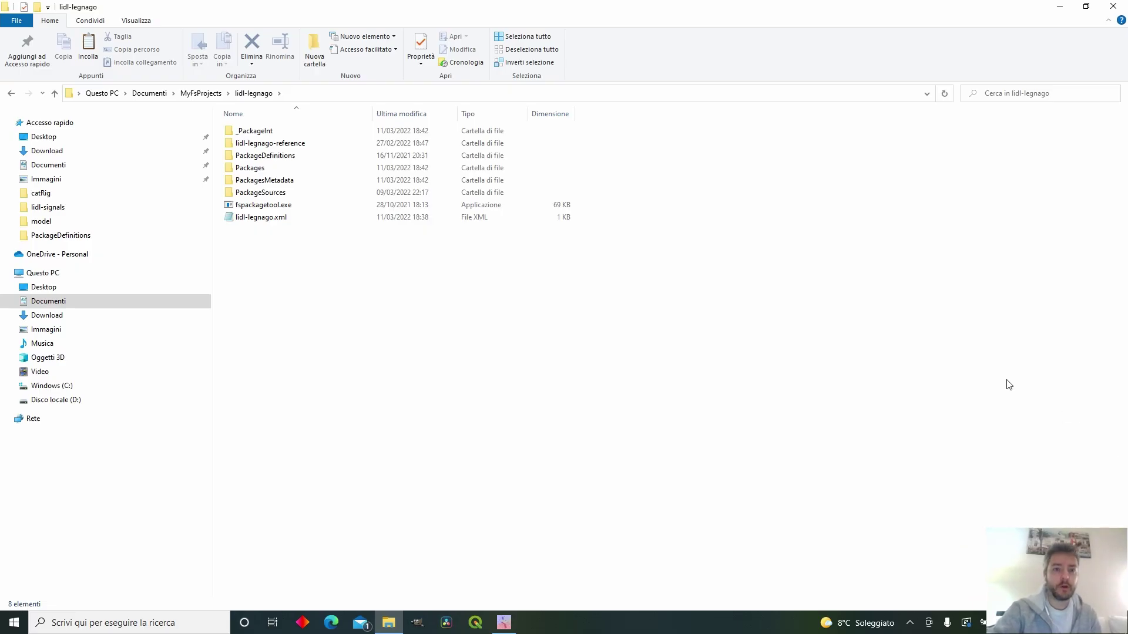
double_click(292, 192)
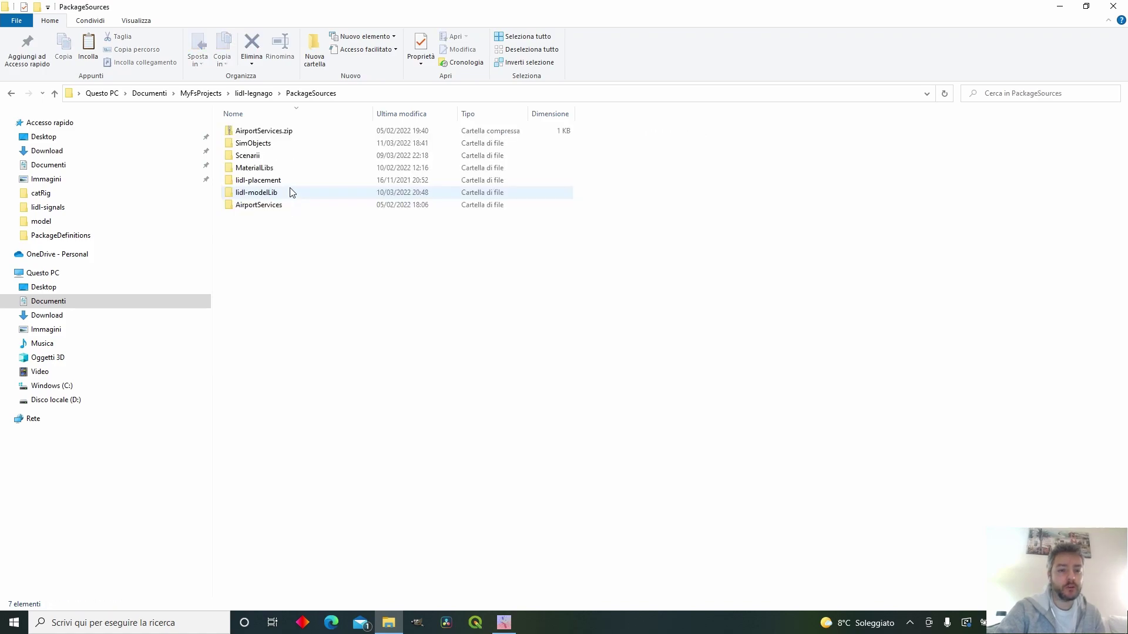
double_click(292, 144)
double_click(292, 131)
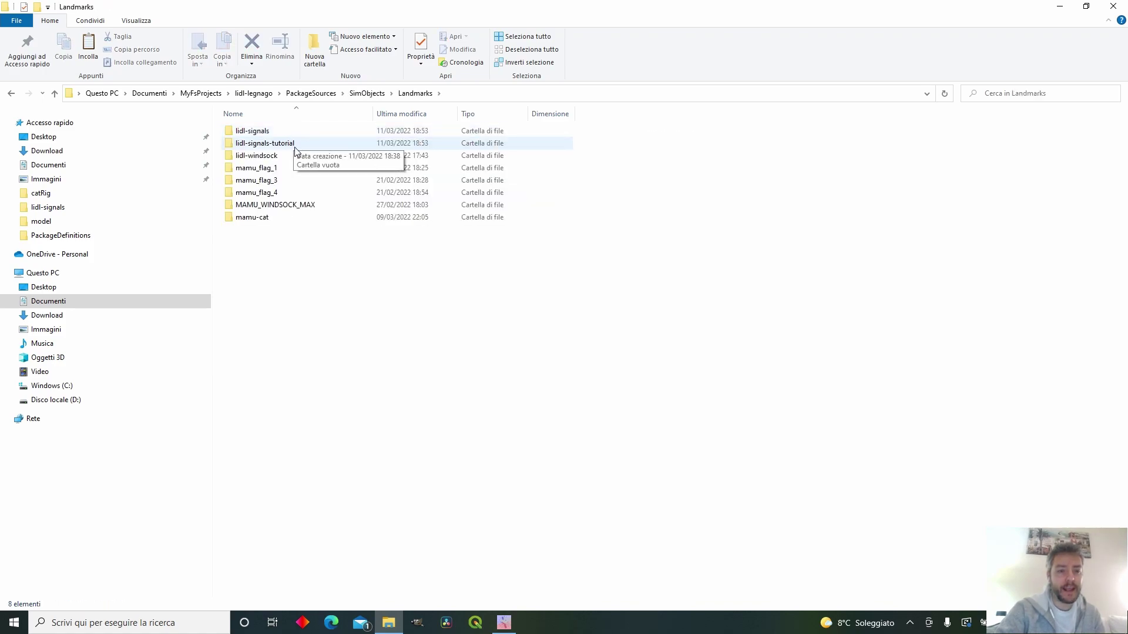
double_click(303, 145)
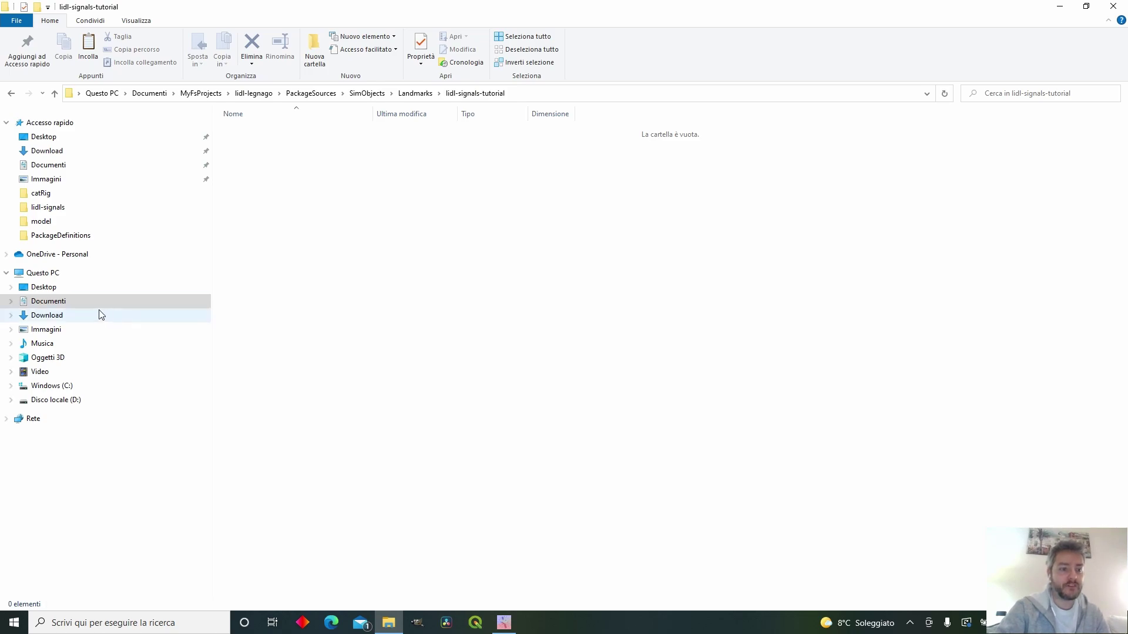
Copy the model and texture folders and sim.cfg from MyCompany_Windsock in the MSFS SDK's WindsockSample.
click(78, 387)
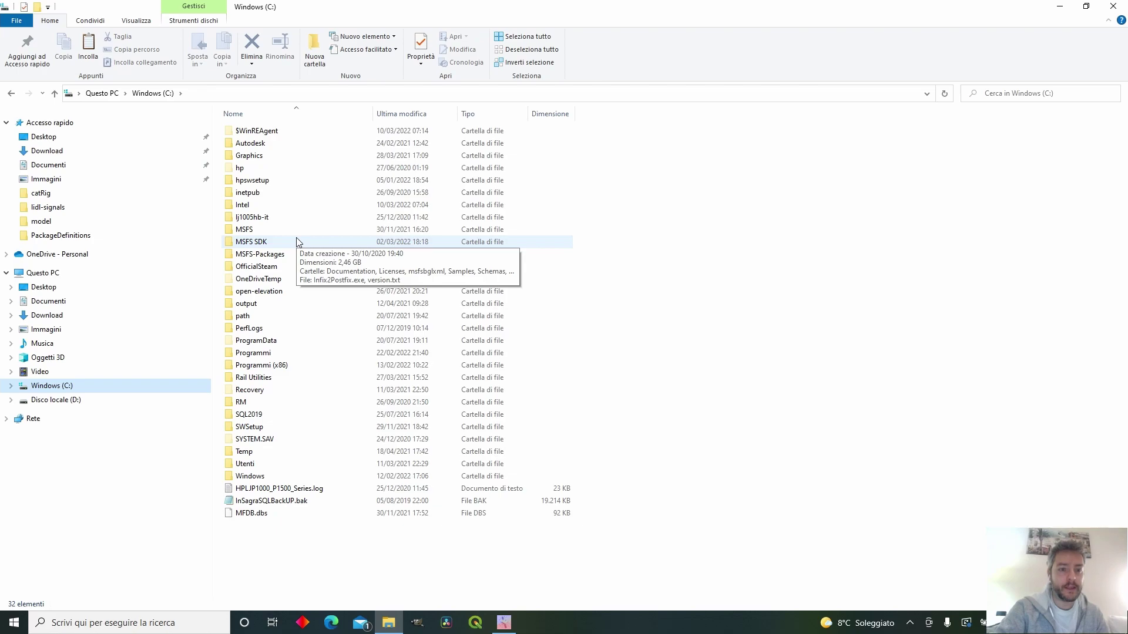
double_click(297, 242)
double_click(296, 215)
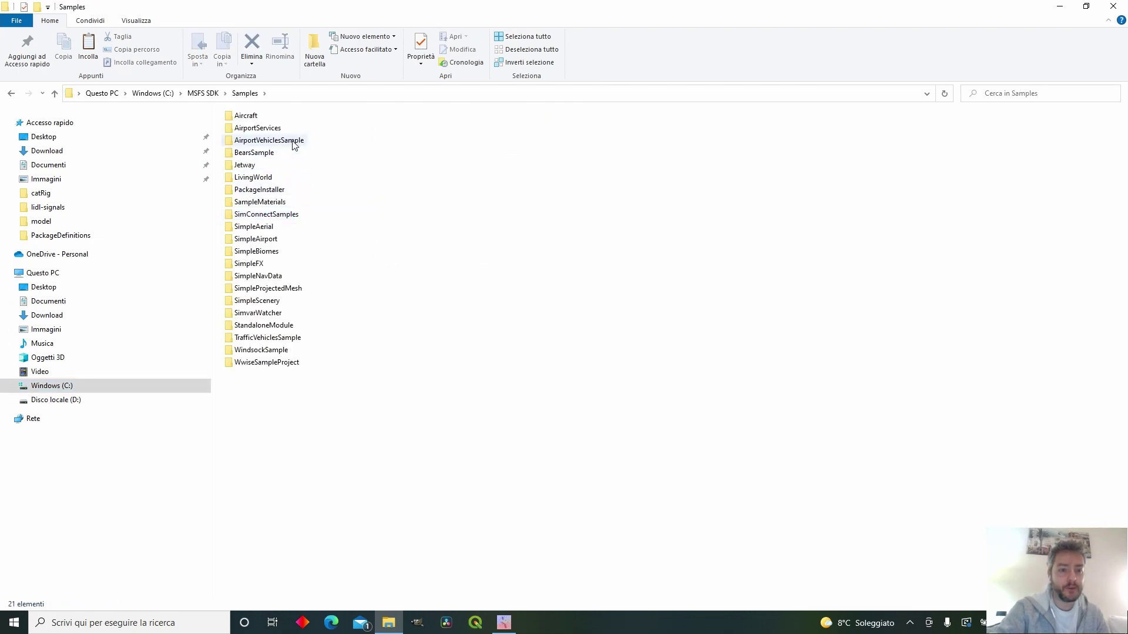
double_click(276, 350)
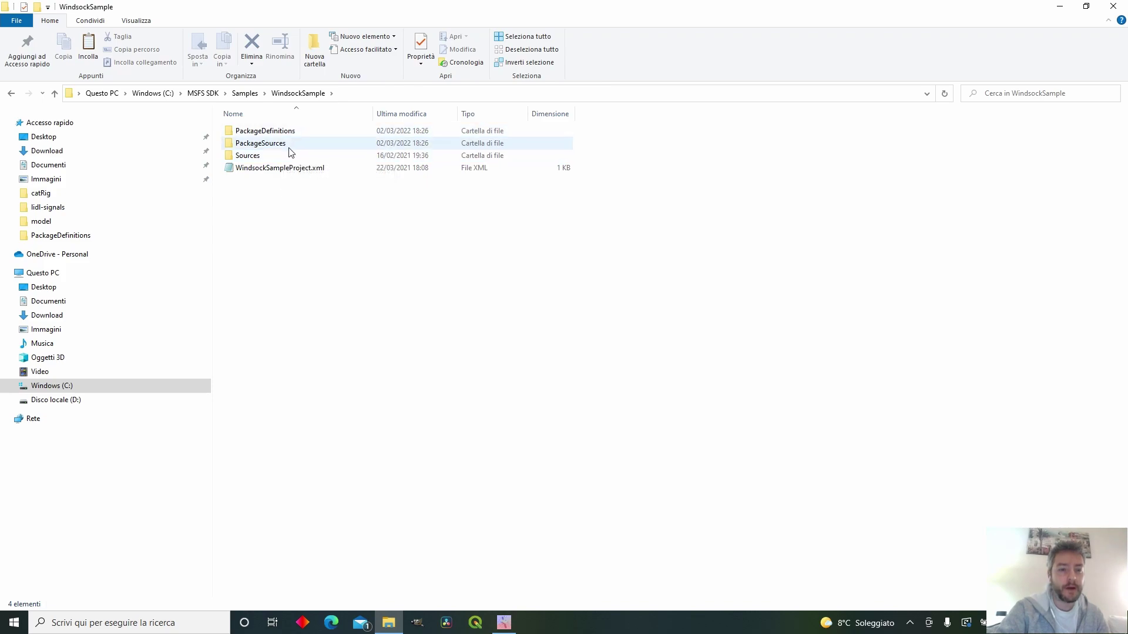
double_click(288, 145)
double_click(289, 133)
double_click(289, 132)
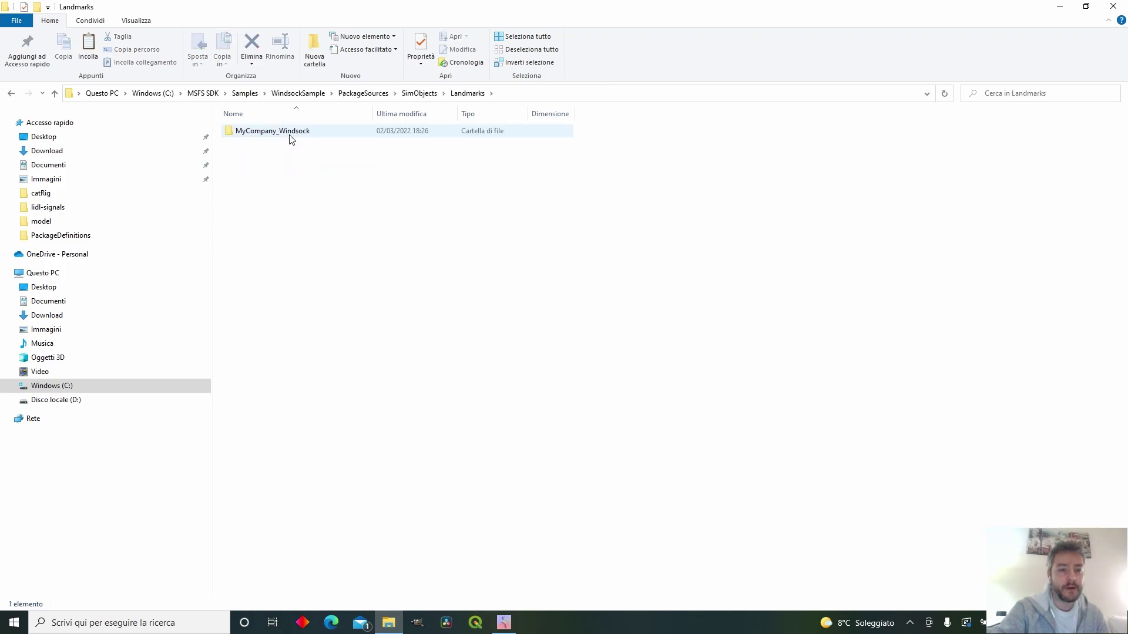
double_click(290, 133)
drag(279, 193, 261, 149)
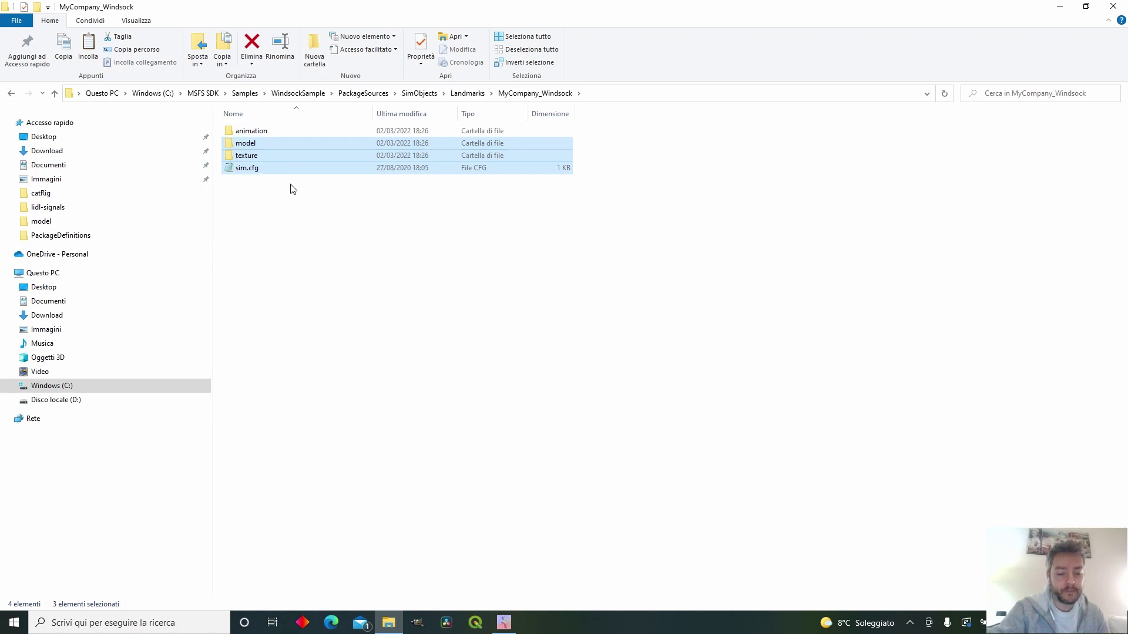
Paste the copied windsock sample items into the project's Landmarks\lidl-signals-tutorial folder.
click(23, 209)
click(423, 93)
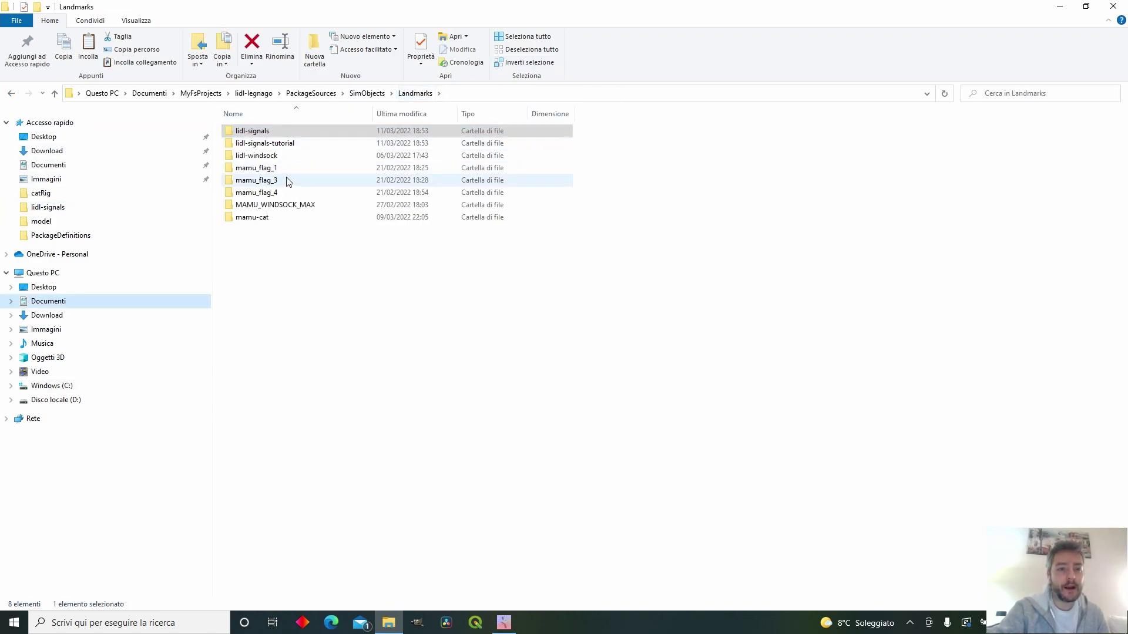
double_click(290, 144)
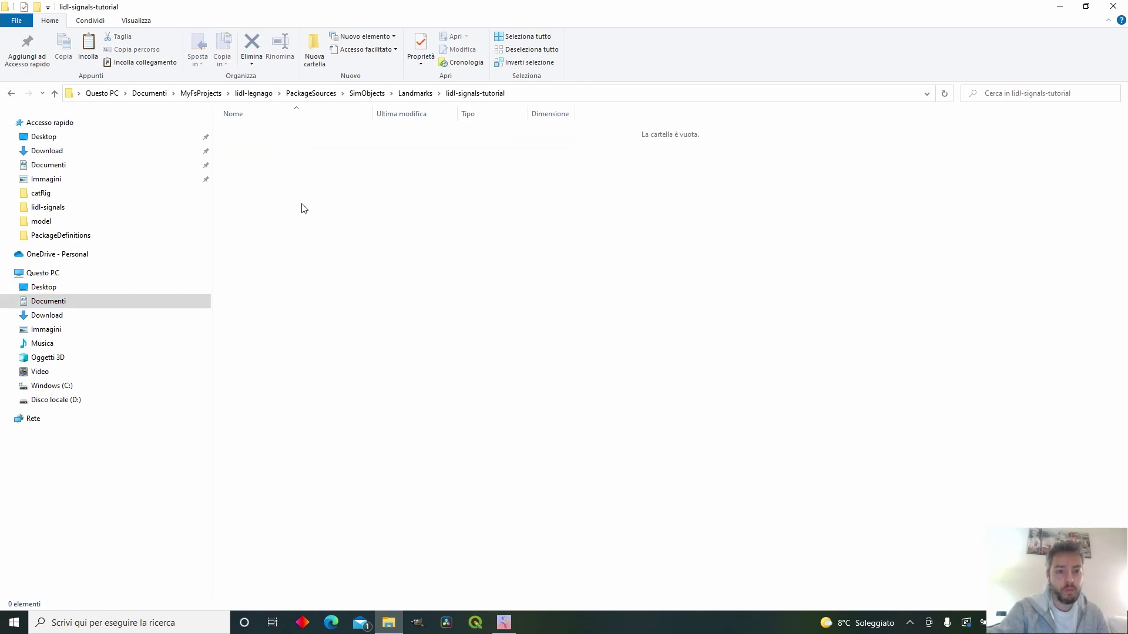
key(ctrl+v)
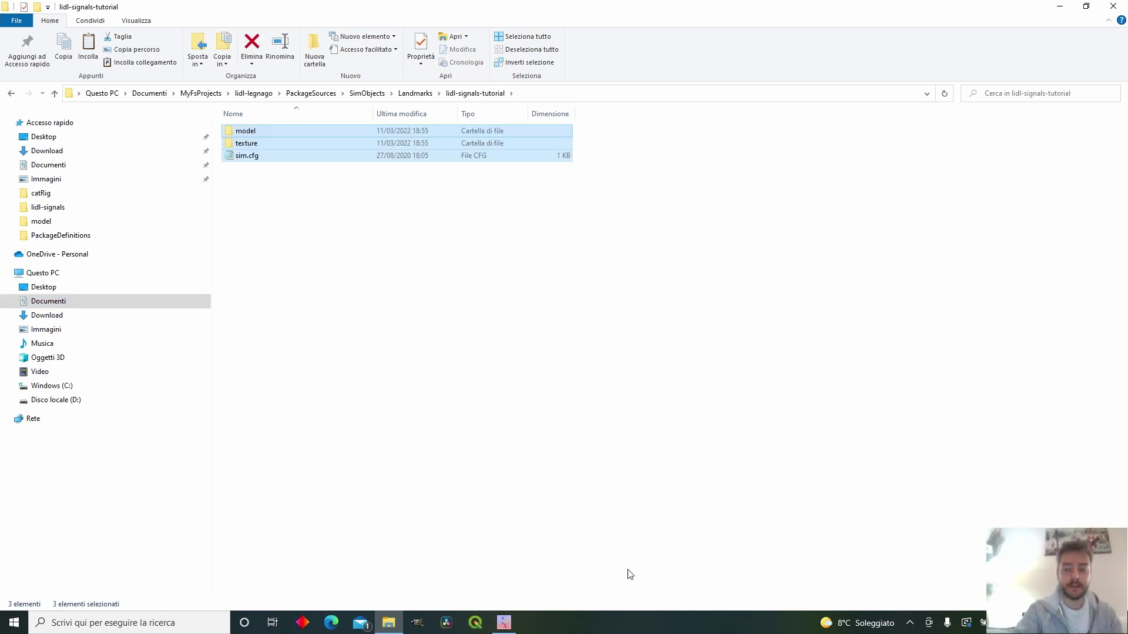
click(283, 276)
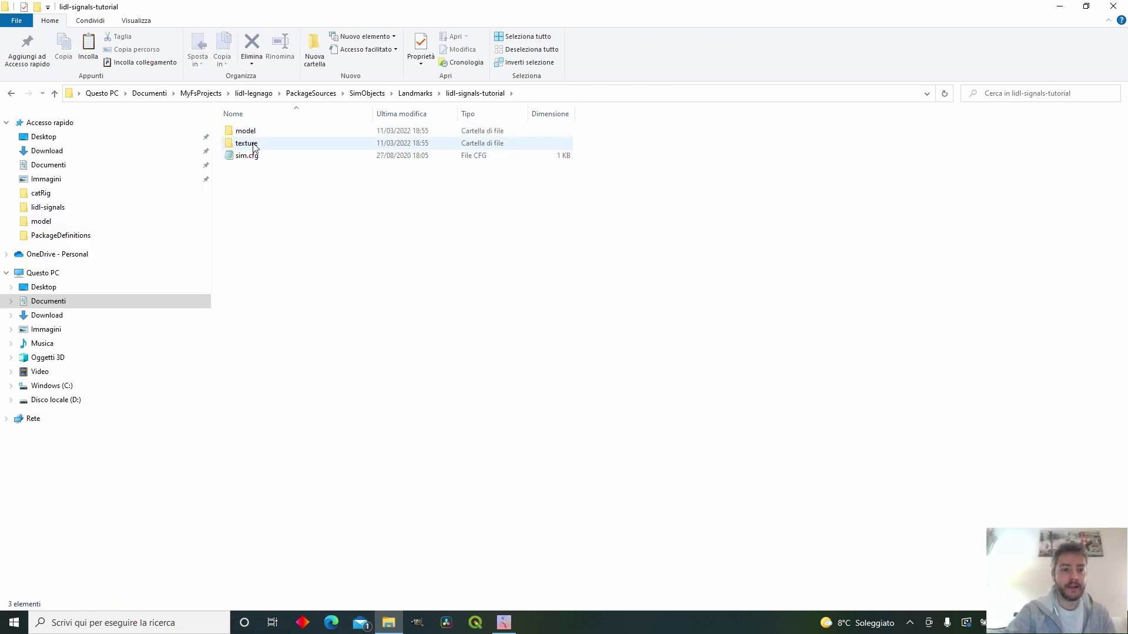
Change the title in the copied sim.cfg to lidl-signals-t, keep the StaticObject category, and save and close the file.
double_click(265, 156)
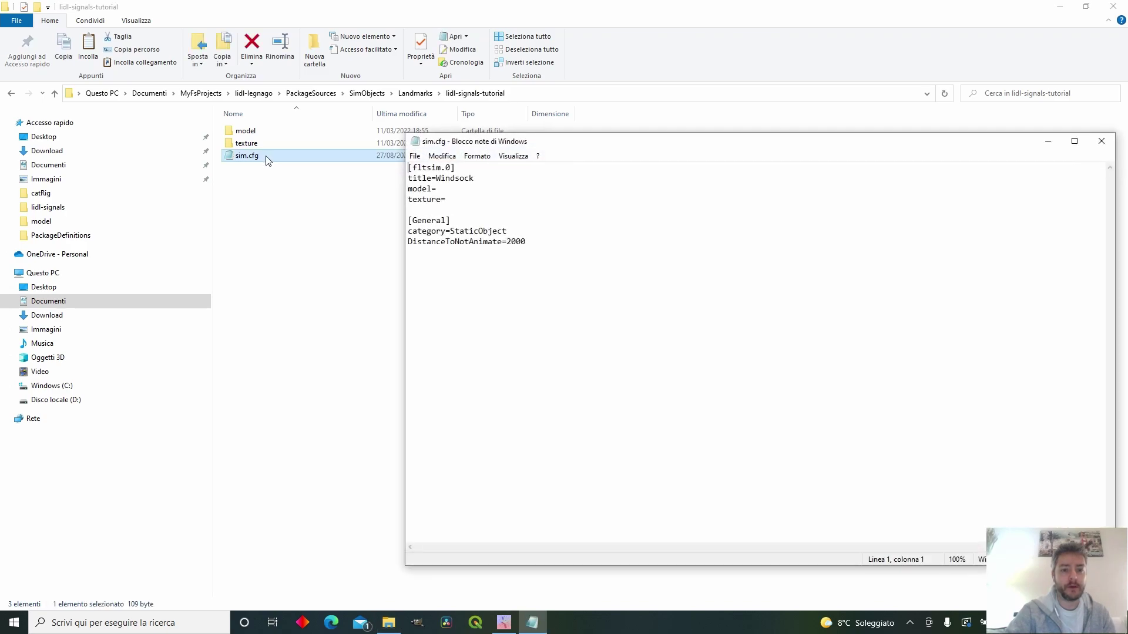
drag(474, 179, 436, 179)
text(lidl-signals-t)
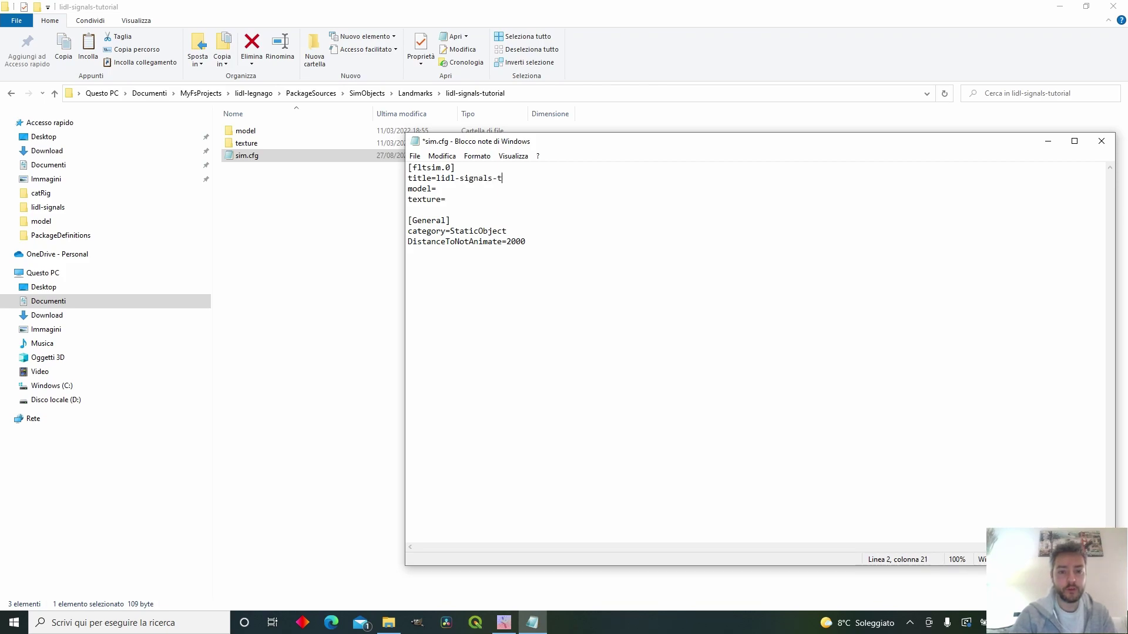
click(478, 231)
drag(514, 230, 469, 231)
click(509, 231)
click(470, 231)
click(415, 156)
click(428, 210)
key(alt+F4)
Delete all the windsock sample images from the texture folder and return to lidl-signals-tutorial.
double_click(247, 143)
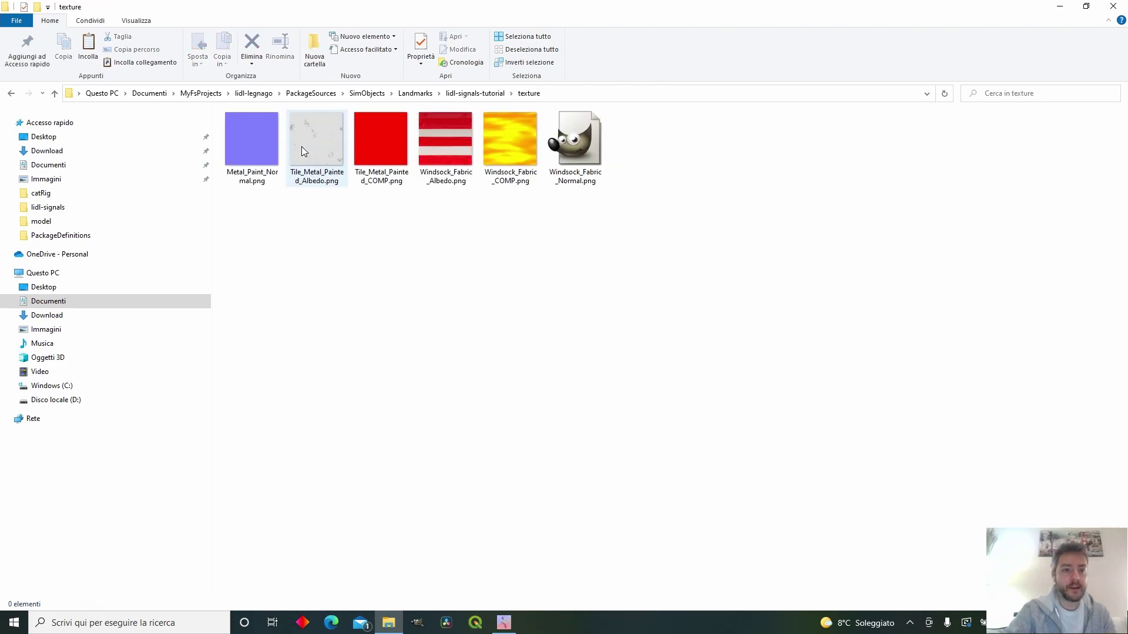
drag(643, 219, 242, 118)
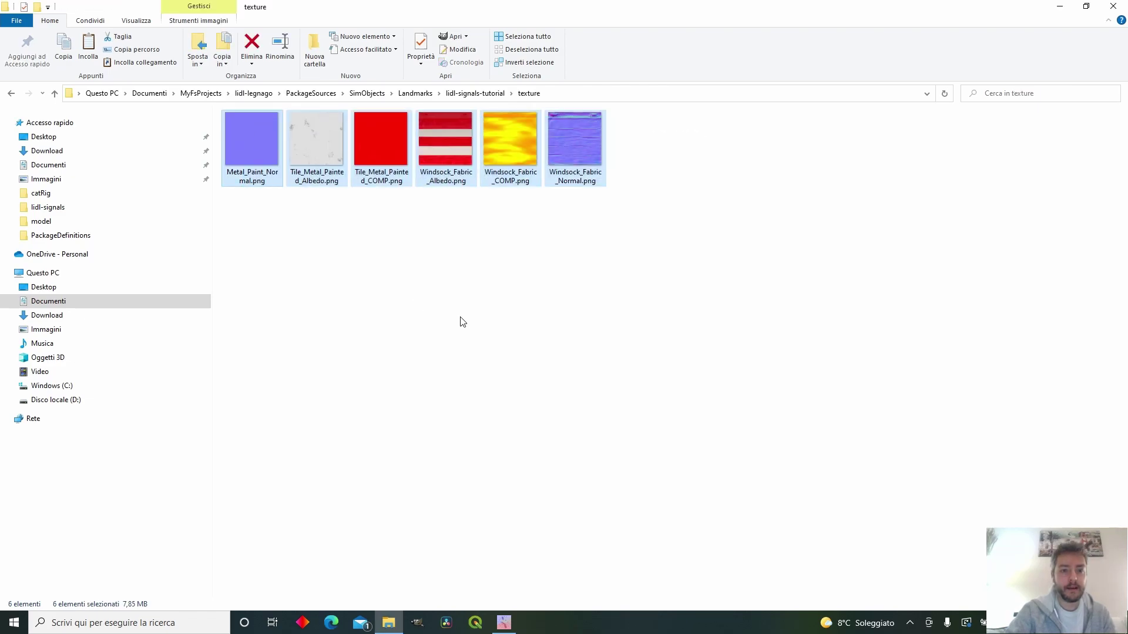
key(Delete)
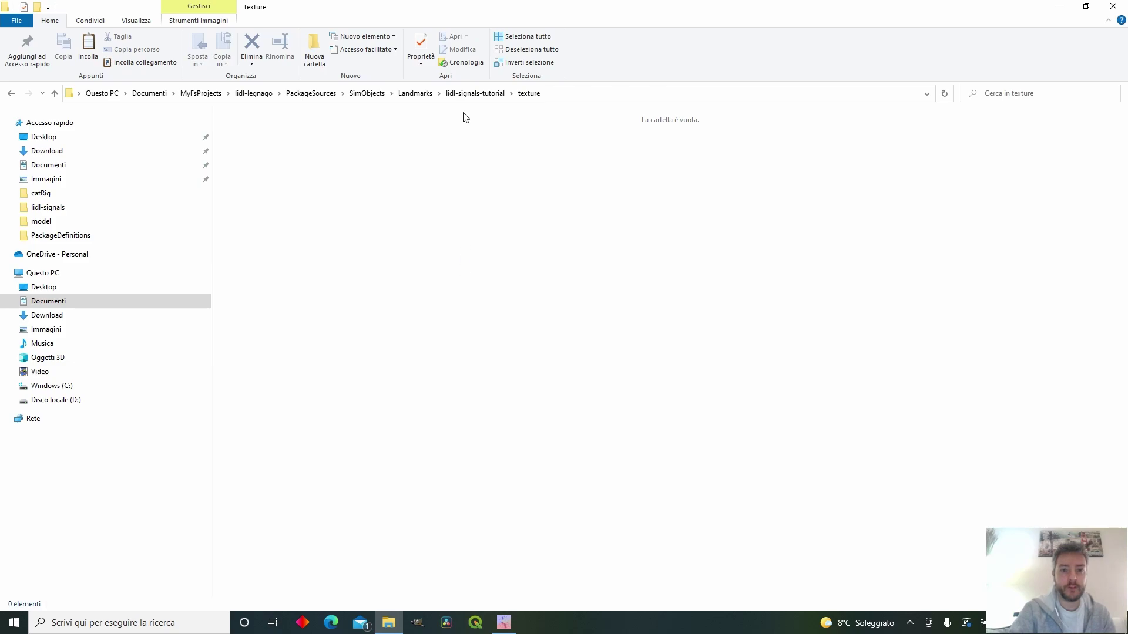
click(470, 98)
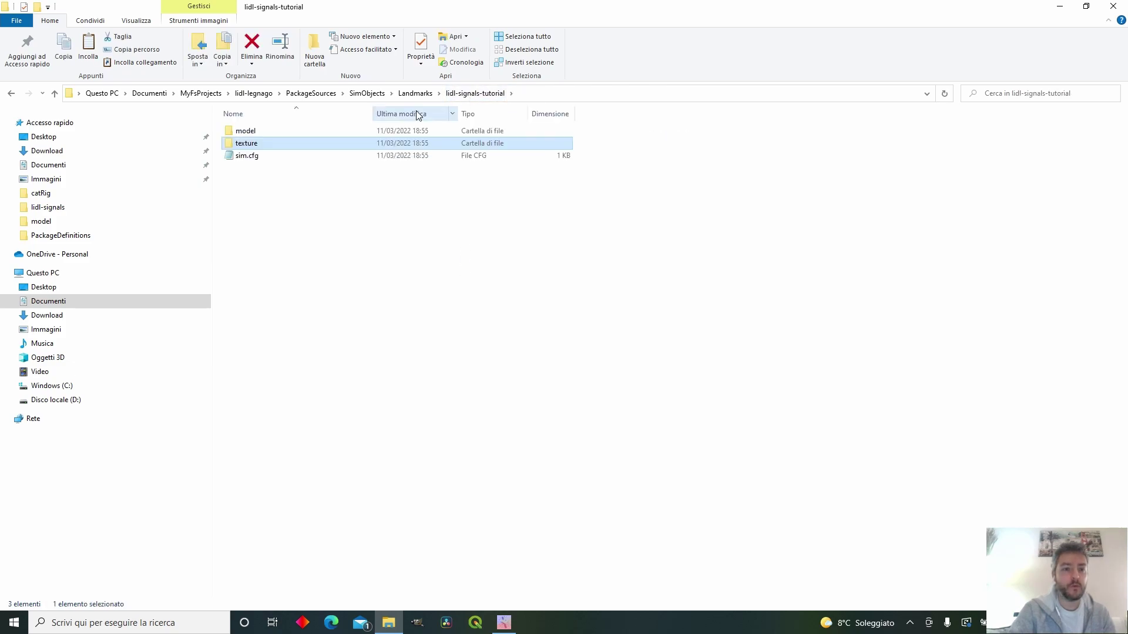
Delete the Windsock_LOD00 to Windsock_LOD03 .bin and .gltf files from the model folder, keeping model.cfg and Windsock.xml.
double_click(303, 134)
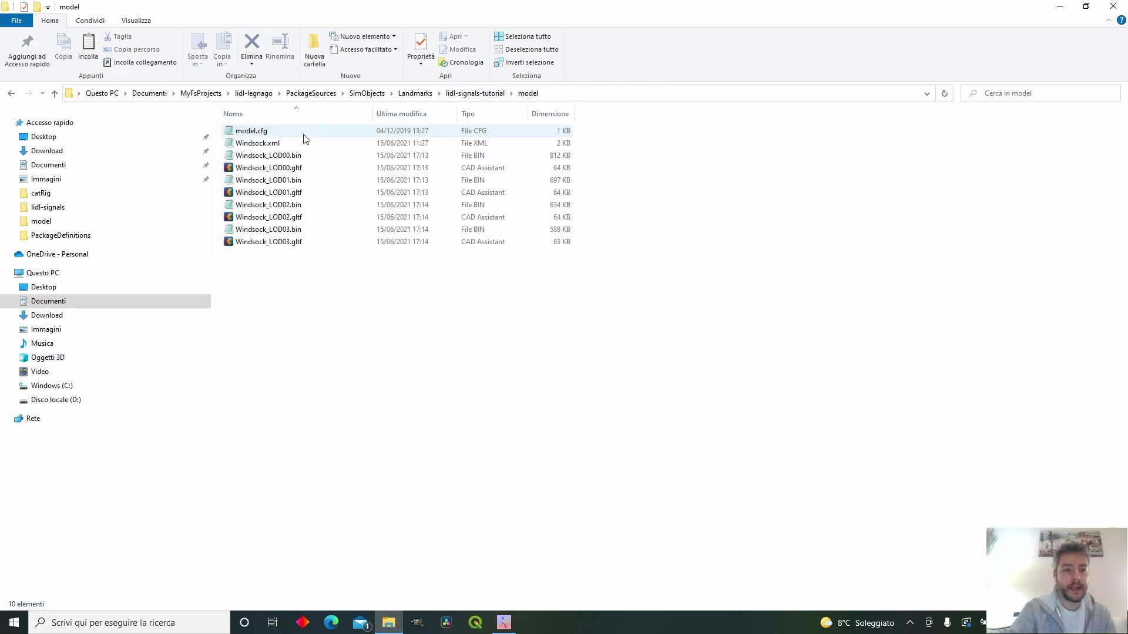
click(304, 155)
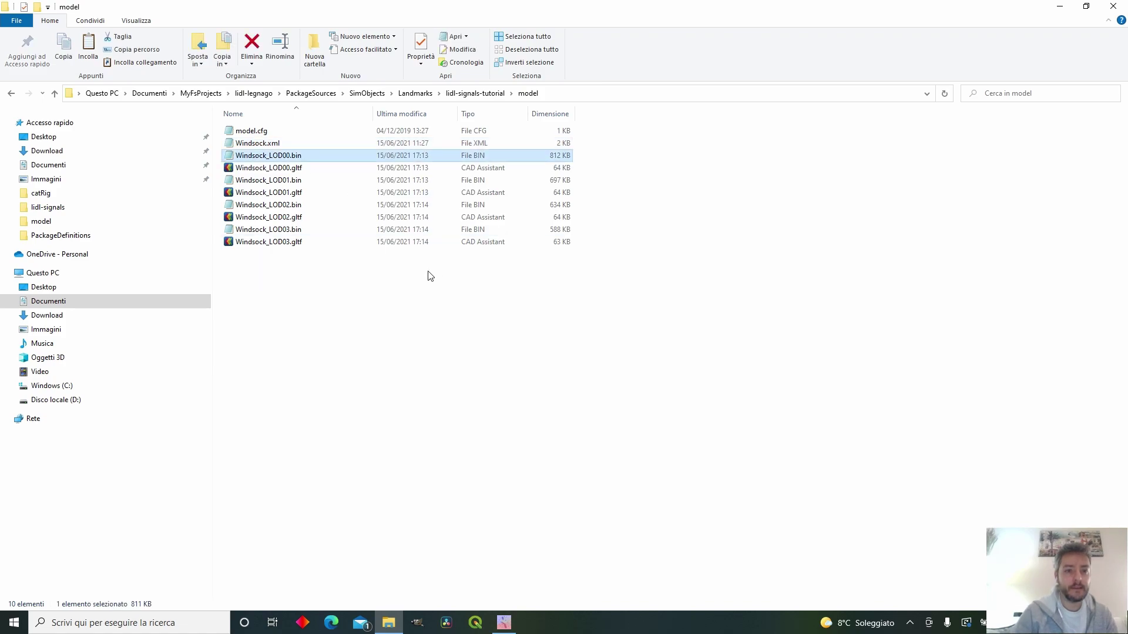
key(shift+Down)
key(shift+Down)
key(shift+Down)
key(shift+Down)
key(shift+Down)
key(shift+Down)
key(shift+Down)
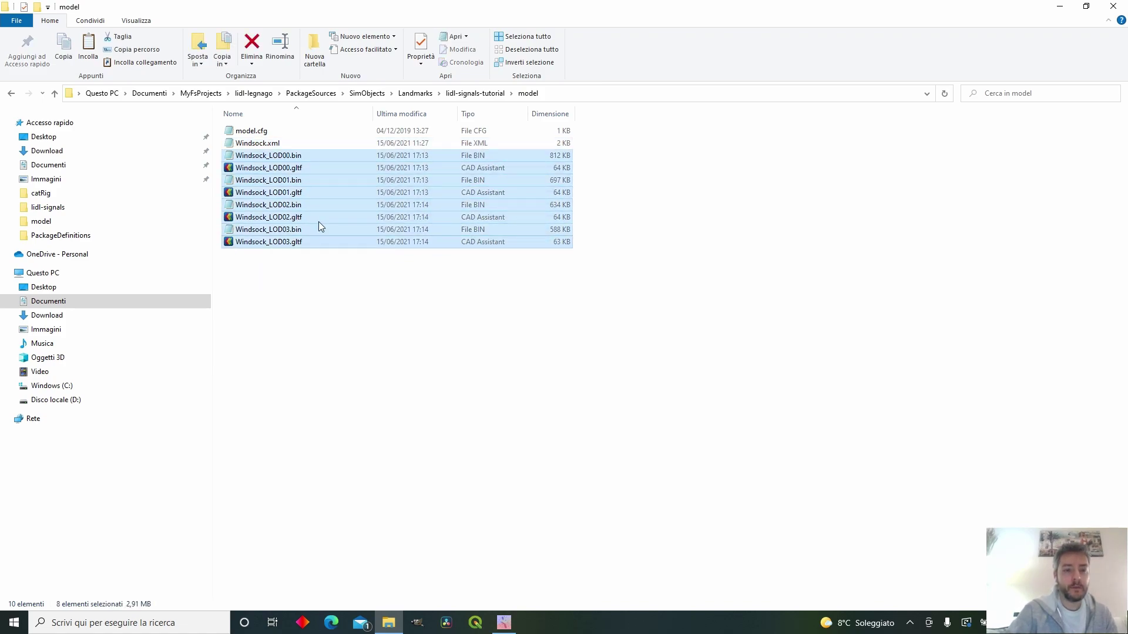
key(Delete)
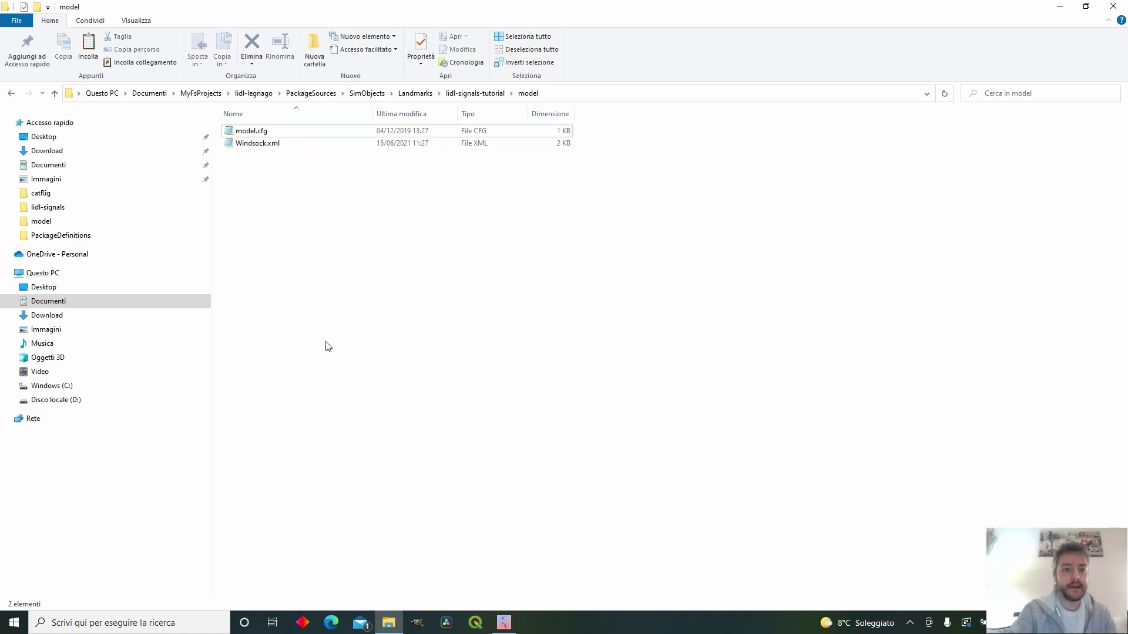
Open model.cfg, change the normal entry to lidl-signals-tutorial.xml, and save and close the file.
double_click(261, 133)
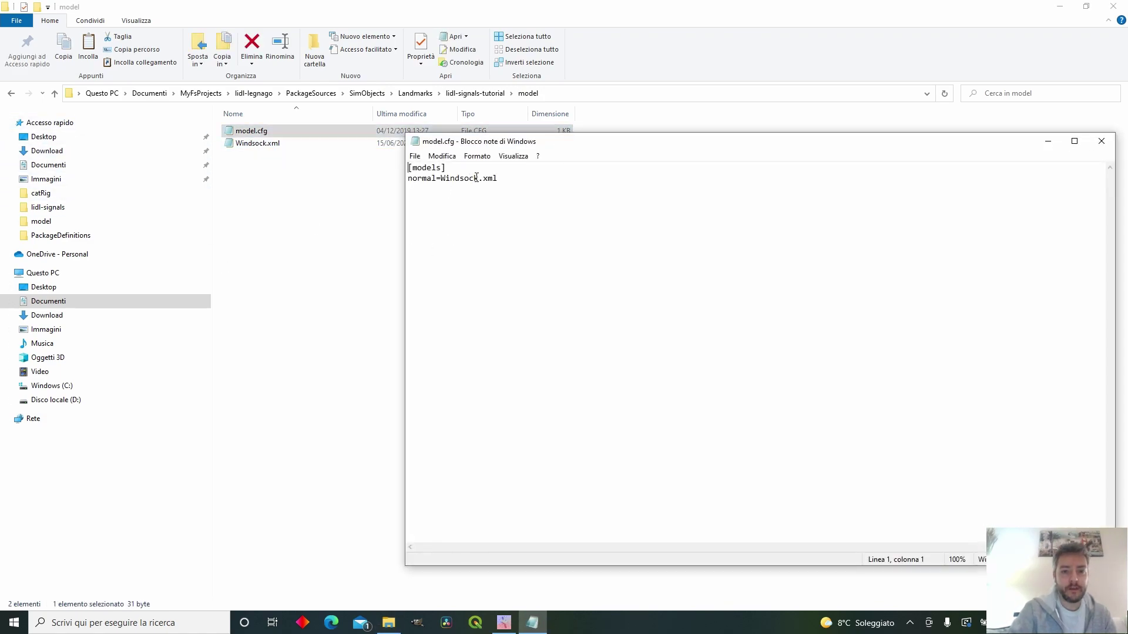
key(BackSpace)
key(BackSpace)
key(BackSpace)
key(BackSpace)
key(BackSpace)
key(BackSpace)
key(BackSpace)
key(BackSpace)
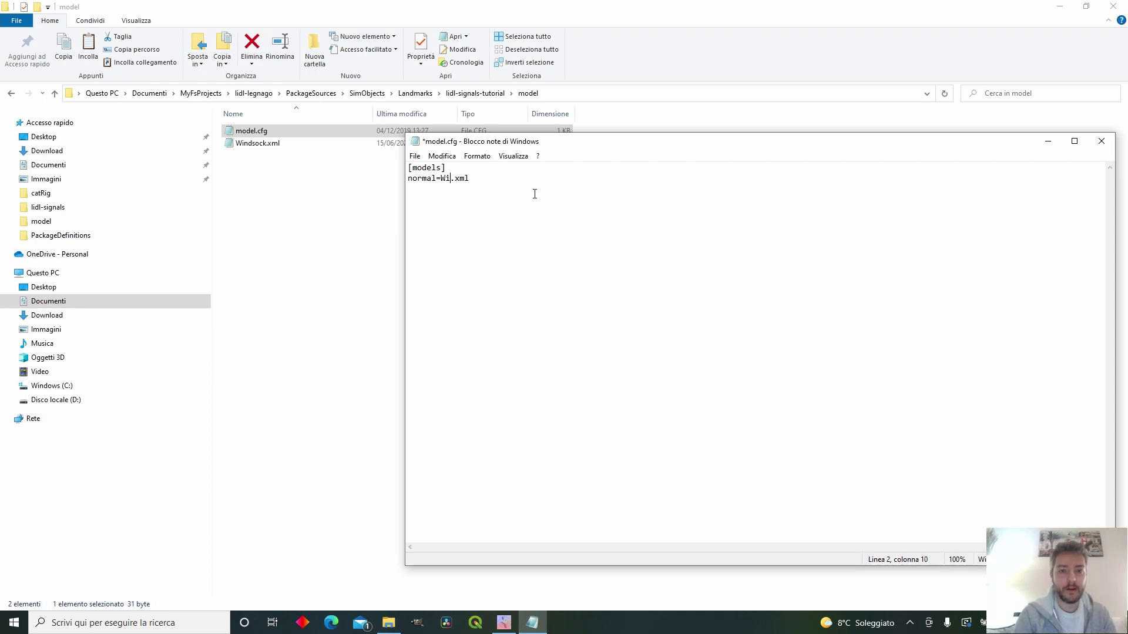
text(lidl-signals-tiro)
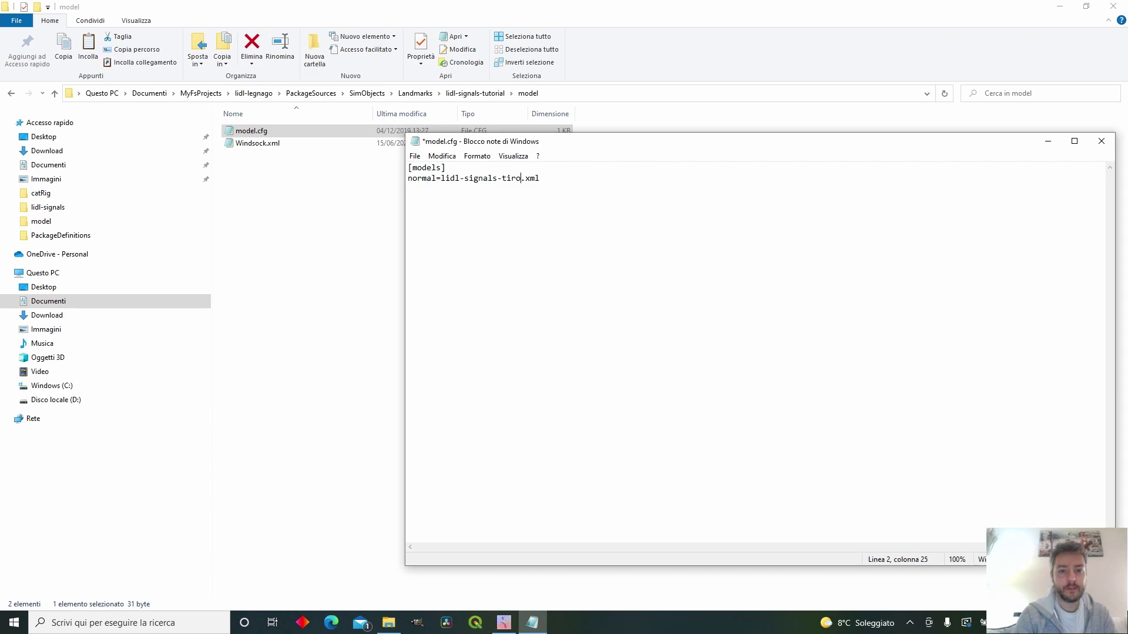
text(torial)
click(415, 156)
click(447, 209)
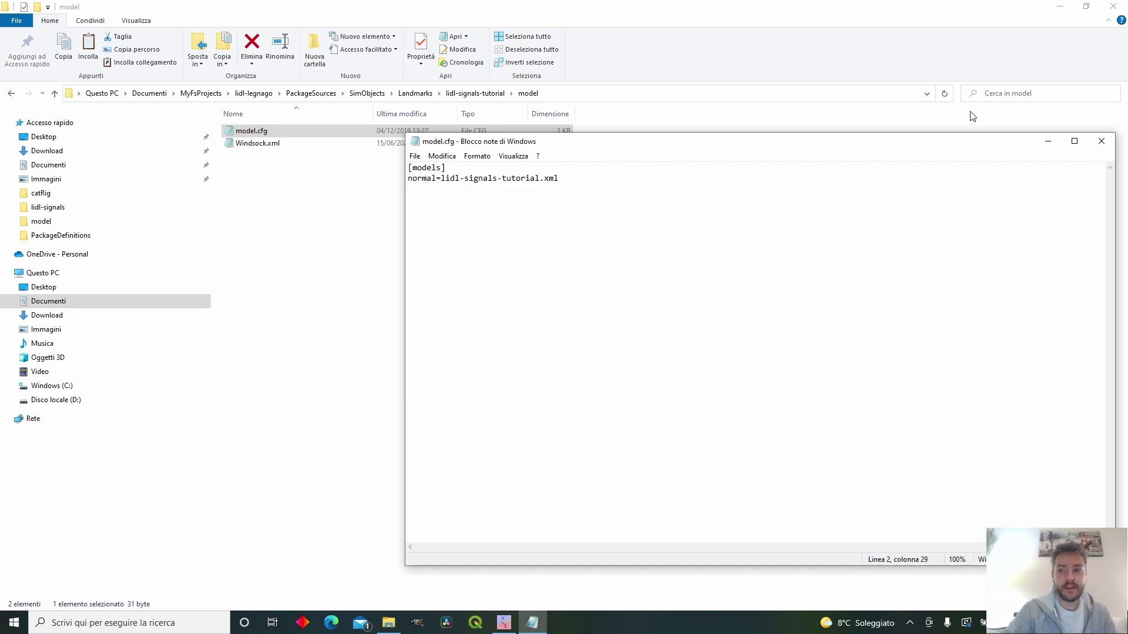
click(1101, 141)
Rename Windsock.xml in the model folder to lidl-signal-tutorial.xml.
click(317, 149)
key(F2)
text(lidl-signal-tutorial)
key(Return)
click(403, 229)
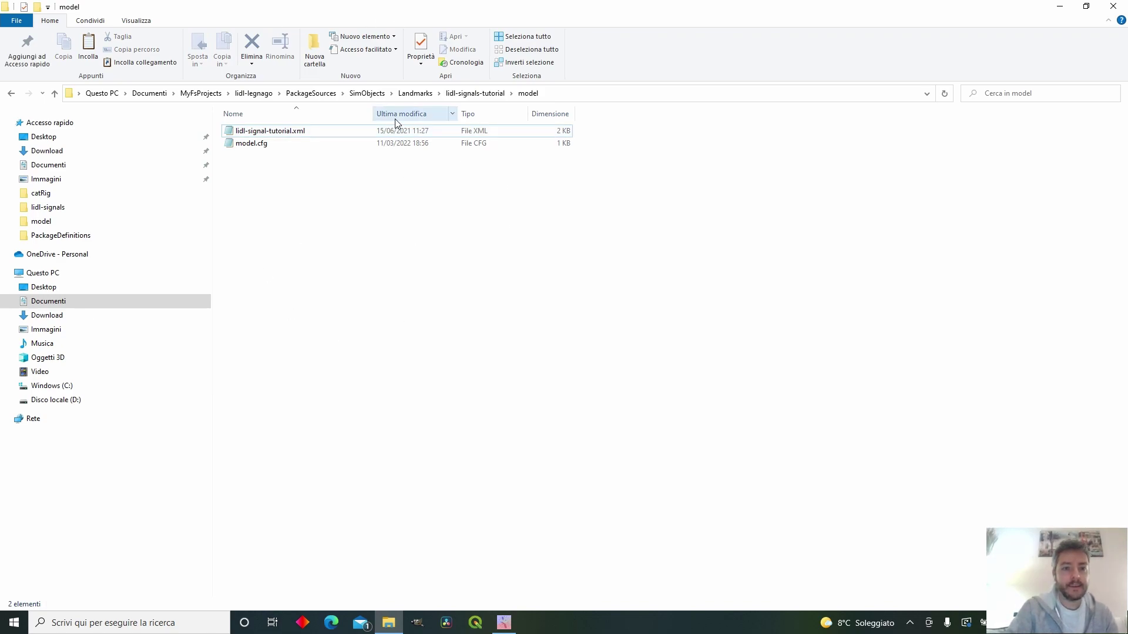
Copy the exported lidl-signals-tutorial.bin and lidl-signals-tutorial.gltf from PackageSources\lidl-modelLib\lidl-signals-tutorial.
click(299, 94)
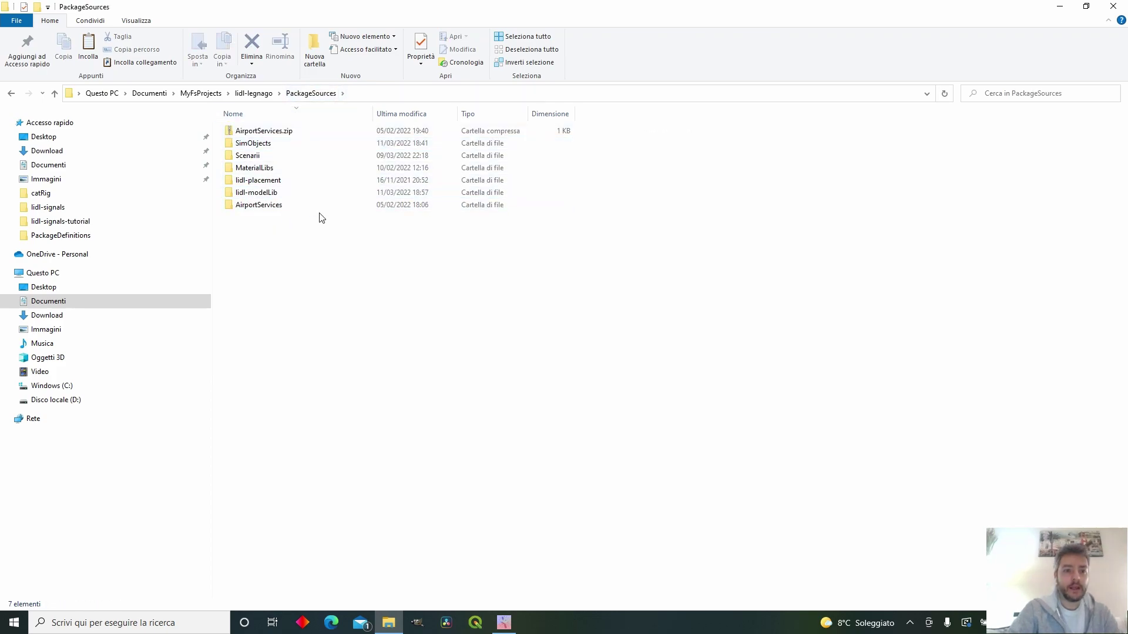
click(274, 193)
double_click(273, 193)
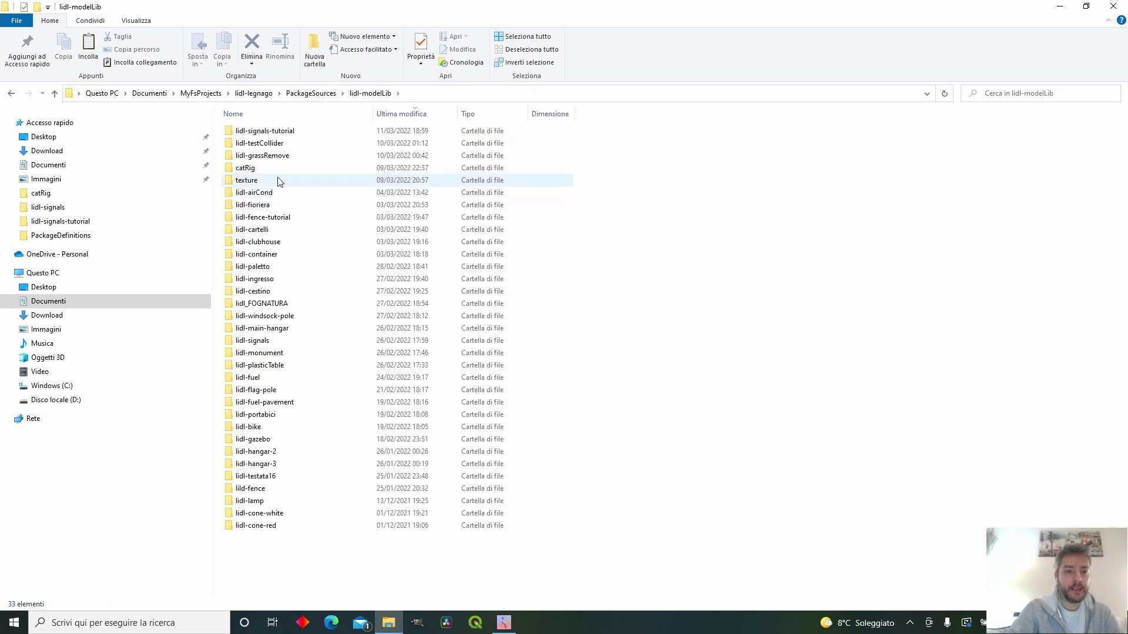
double_click(293, 133)
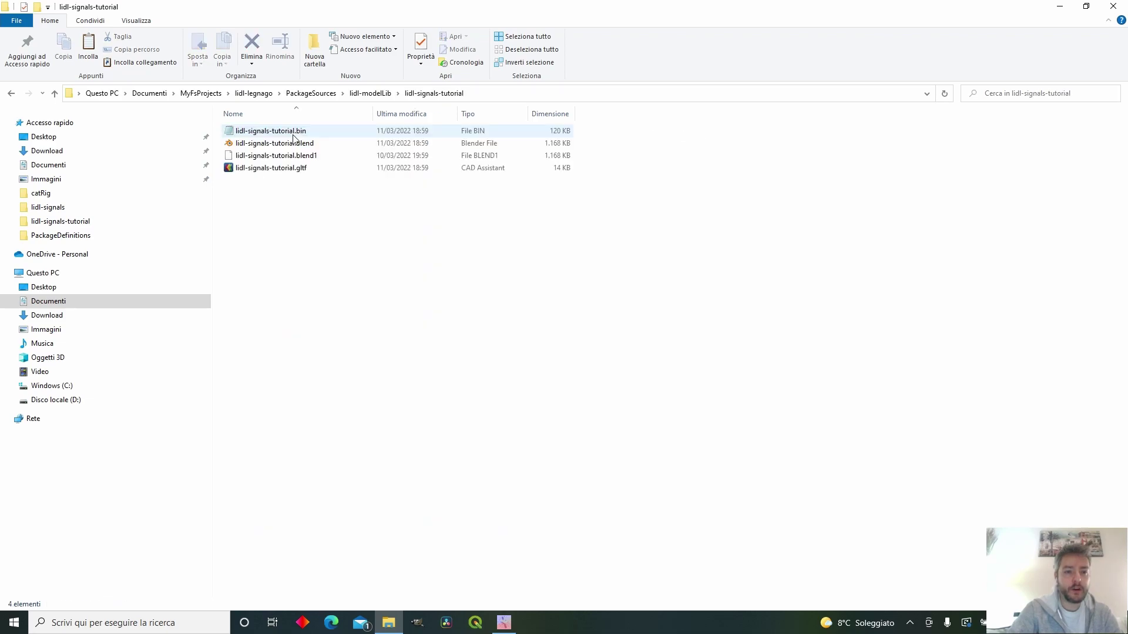
click(298, 170)
ctrl+click(309, 134)
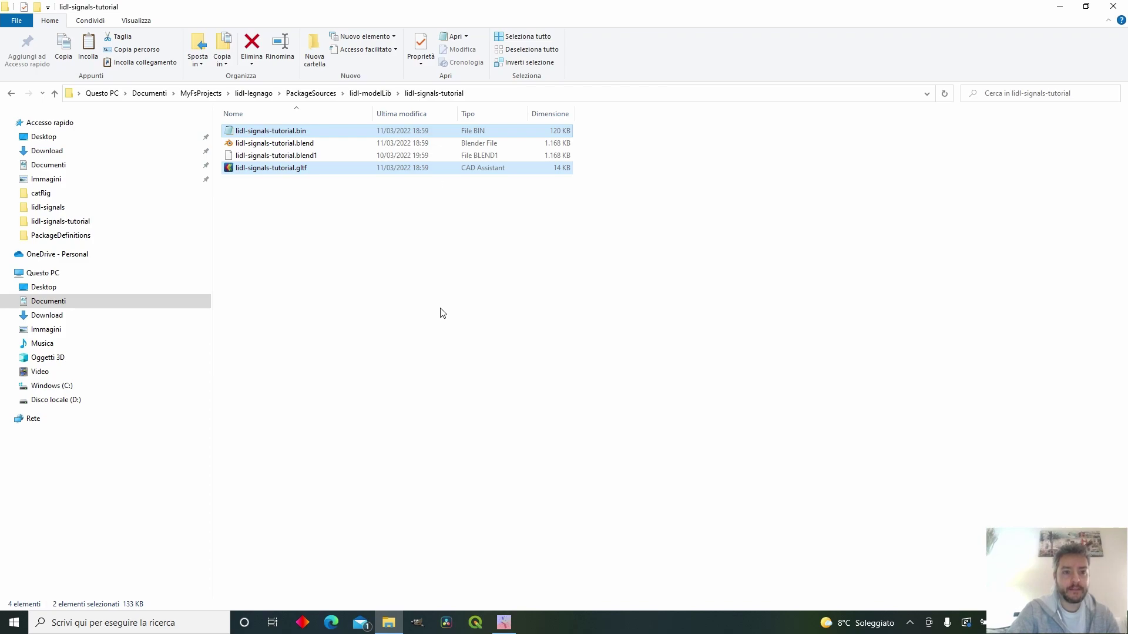
Paste the copied .bin and .gltf files into the model folder of SimObjects\Landmarks\lidl-signals-tutorial.
click(257, 94)
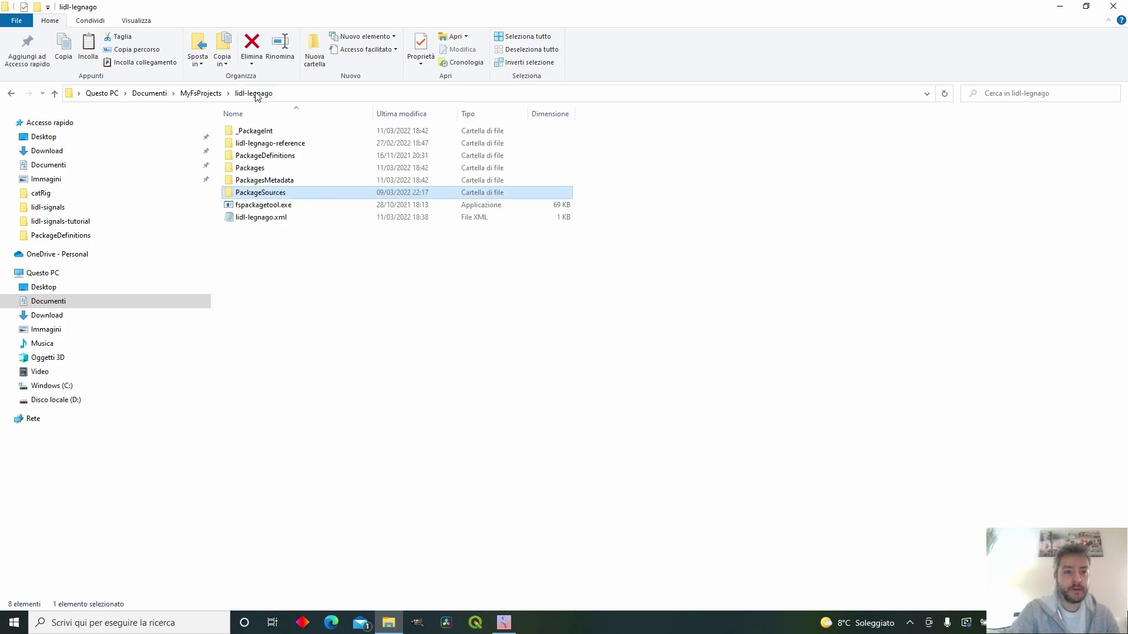
double_click(277, 193)
double_click(284, 145)
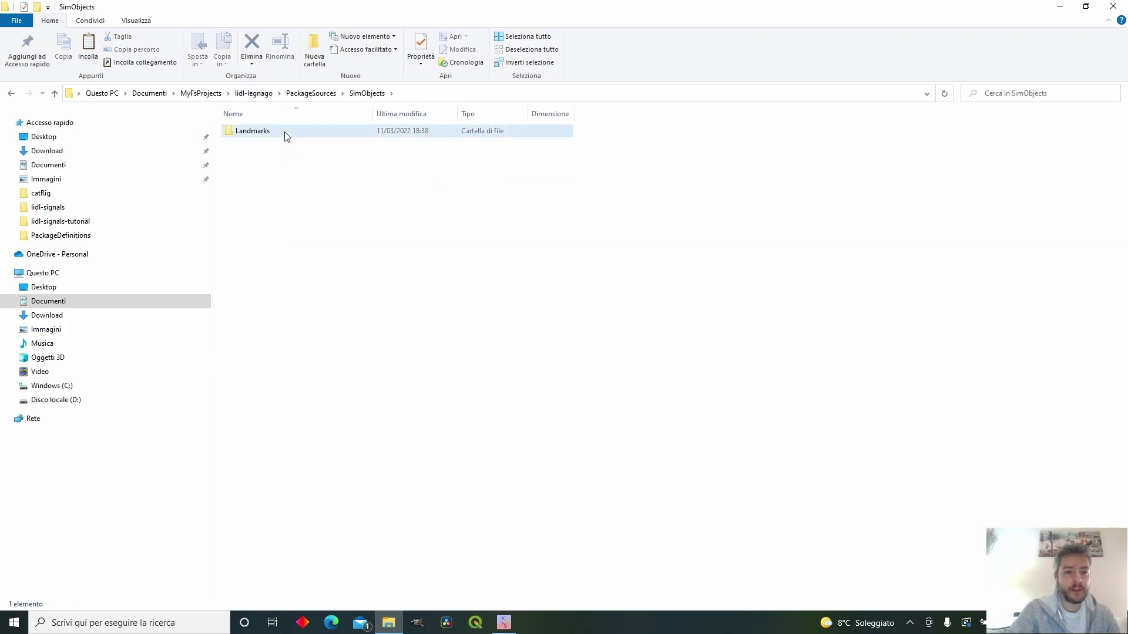
double_click(284, 132)
double_click(285, 142)
double_click(289, 135)
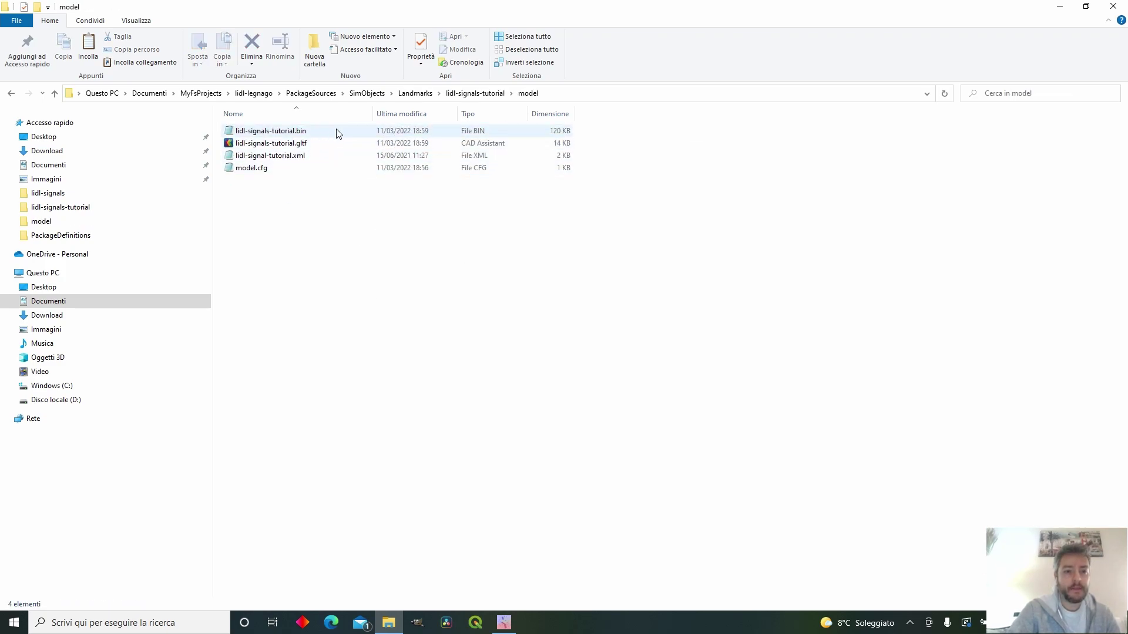
Open lidl-signal-tutorial.xml and delete the LOD00, LOD01 and LOD02 entries, keeping only the MinSize 0.1 line.
double_click(299, 156)
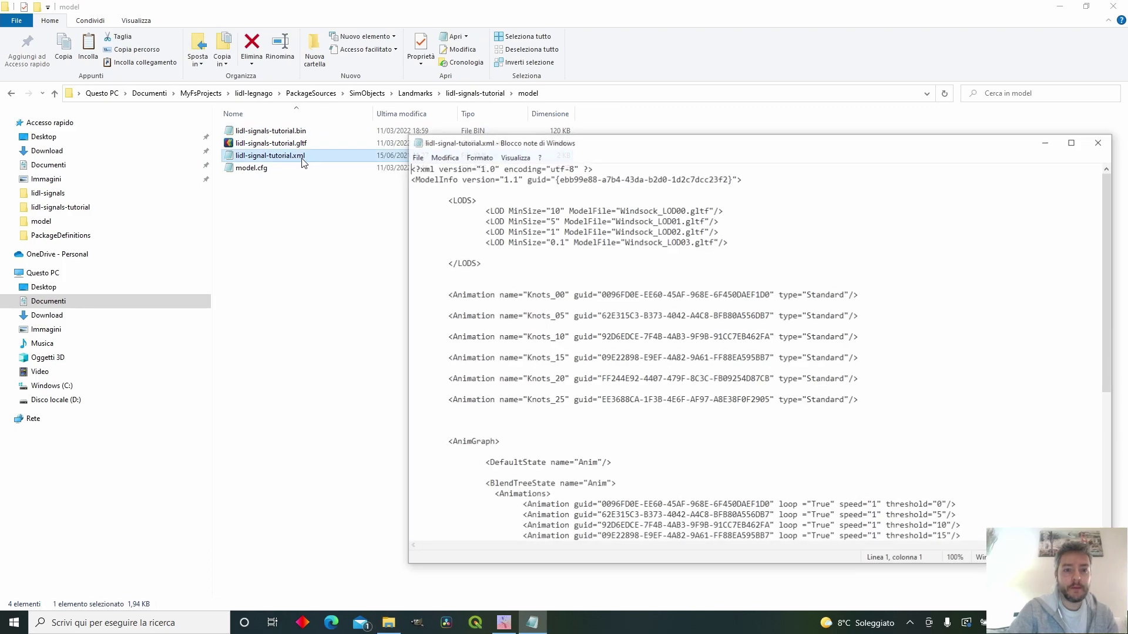
click(1074, 141)
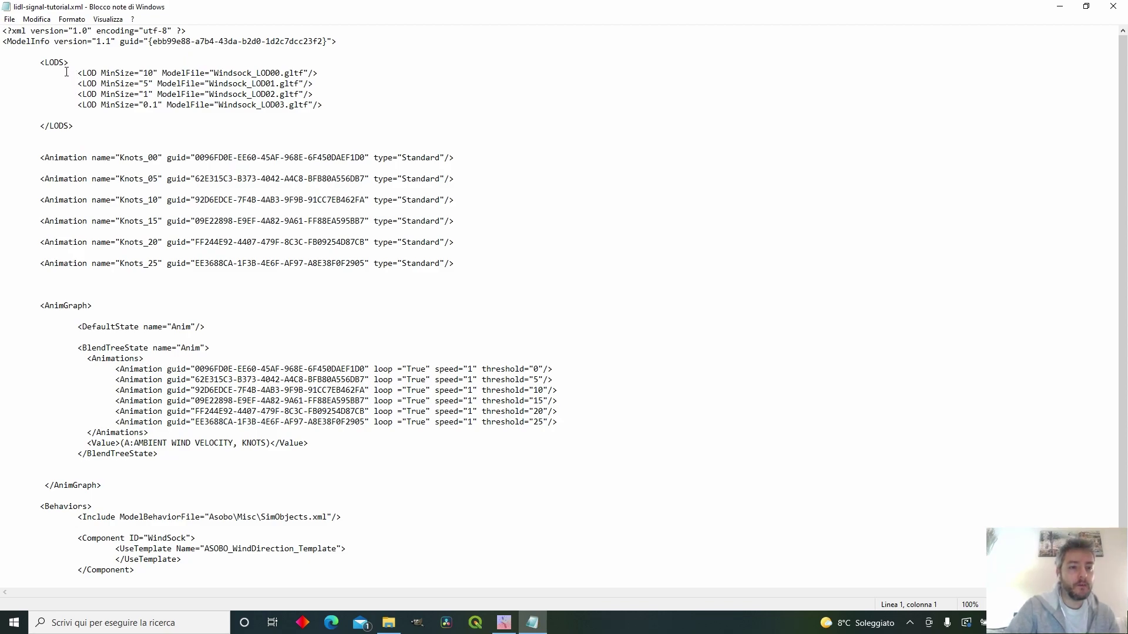
drag(83, 73, 503, 96)
click(346, 90)
drag(42, 72, 420, 90)
key(Delete)
Delete the Knots animation definitions, the AnimGraph block and the contents of the Behaviors section from the XML.
drag(41, 137, 642, 470)
key(Delete)
drag(78, 157, 422, 216)
key(Delete)
Set the remaining LOD's ModelFile to lidl-signals-tutorial.gltf and save the XML file.
click(153, 92)
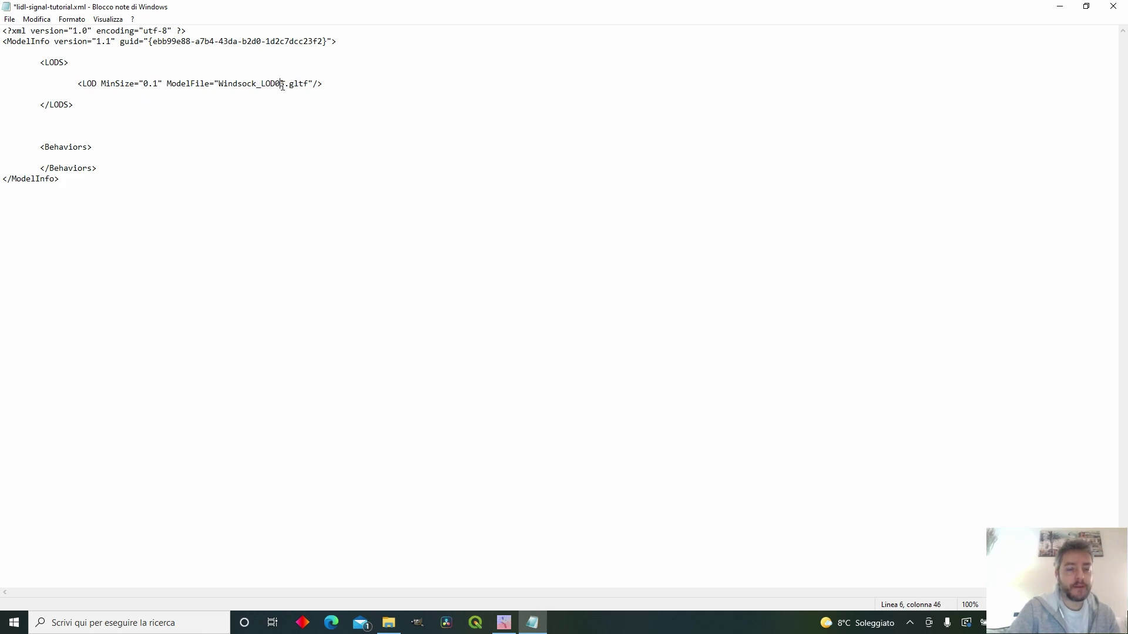
drag(284, 85, 223, 84)
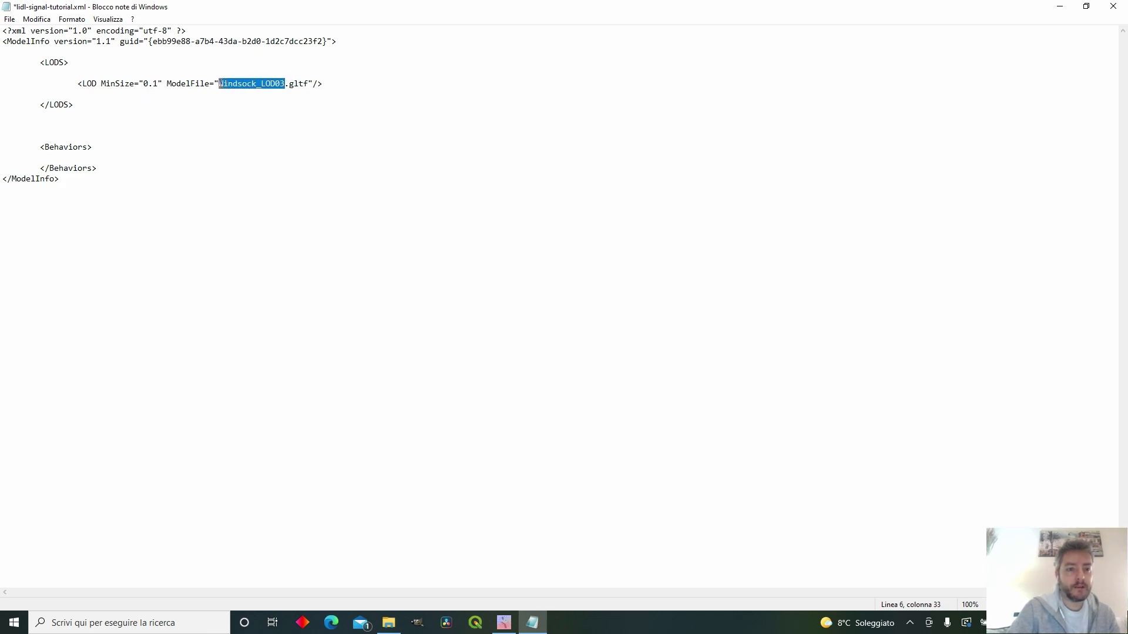
text(lidl-)
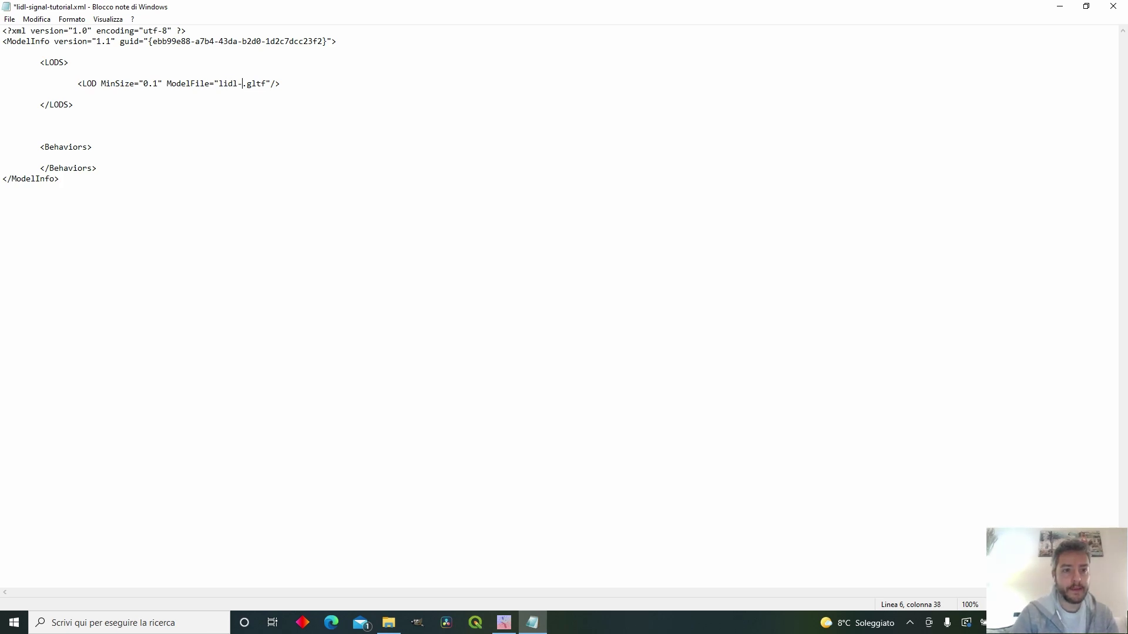
text(signals-ti)
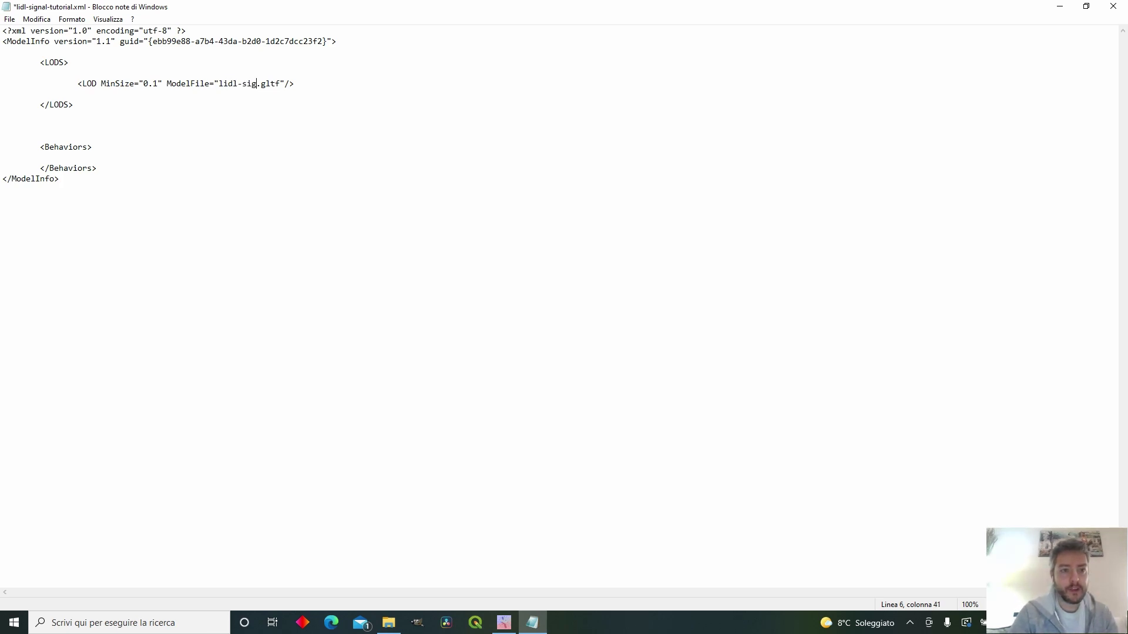
text(torial)
key(ctrl+s)
click(218, 124)
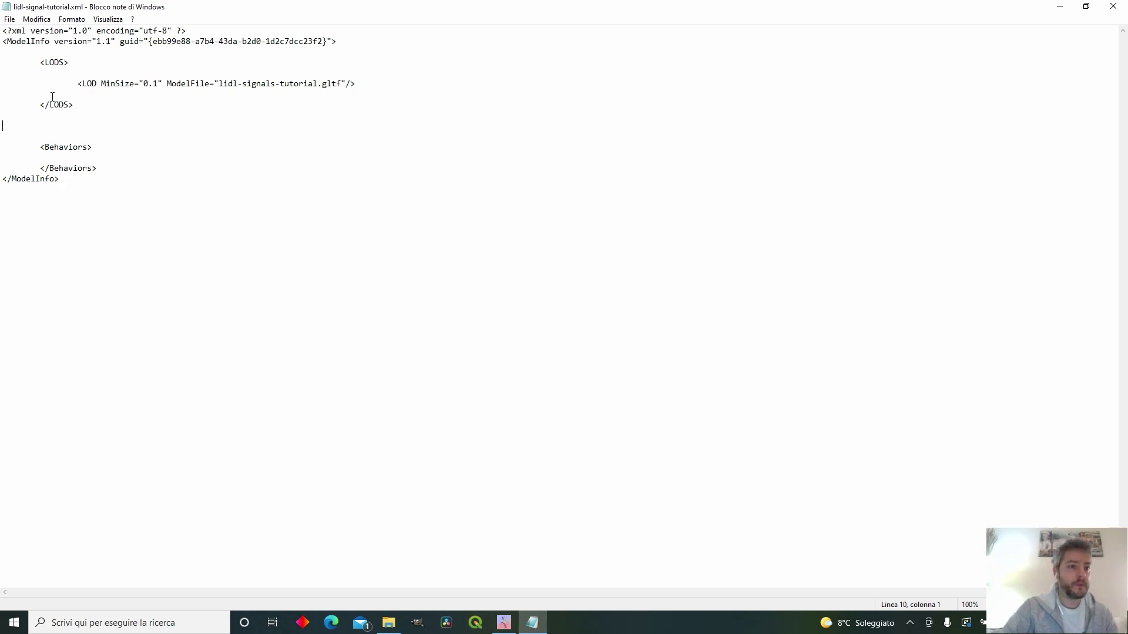
Paste the TexturesCom_Plastic_Scratched_512 albedo, comp and normal PNG images into the SimObject's texture folder.
key(alt+Tab)
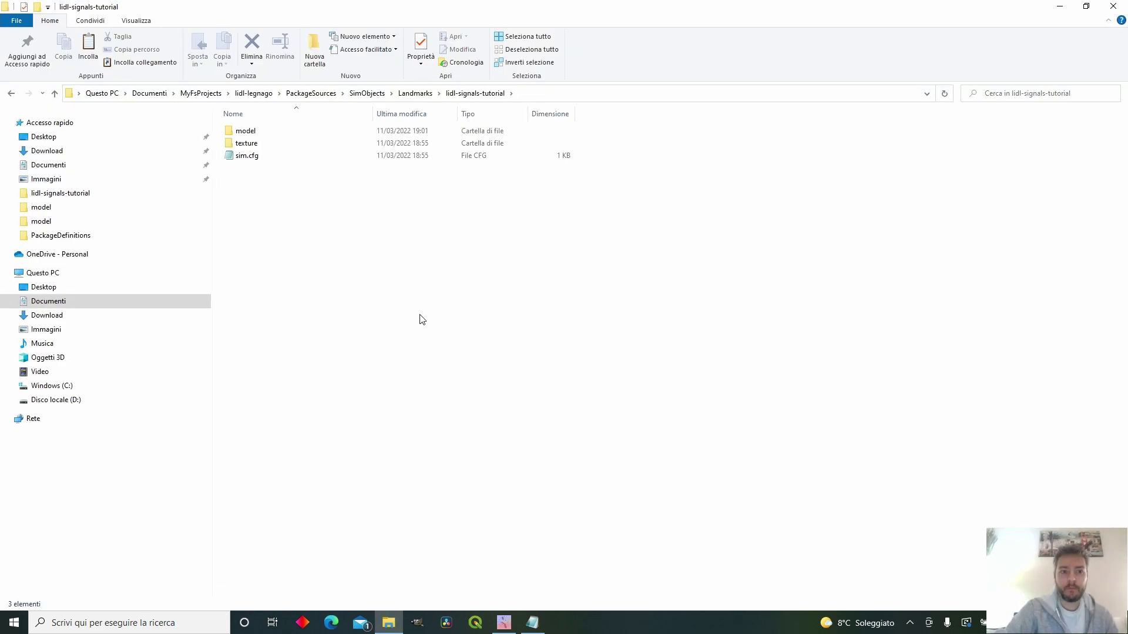
double_click(265, 143)
key(ctrl+v)
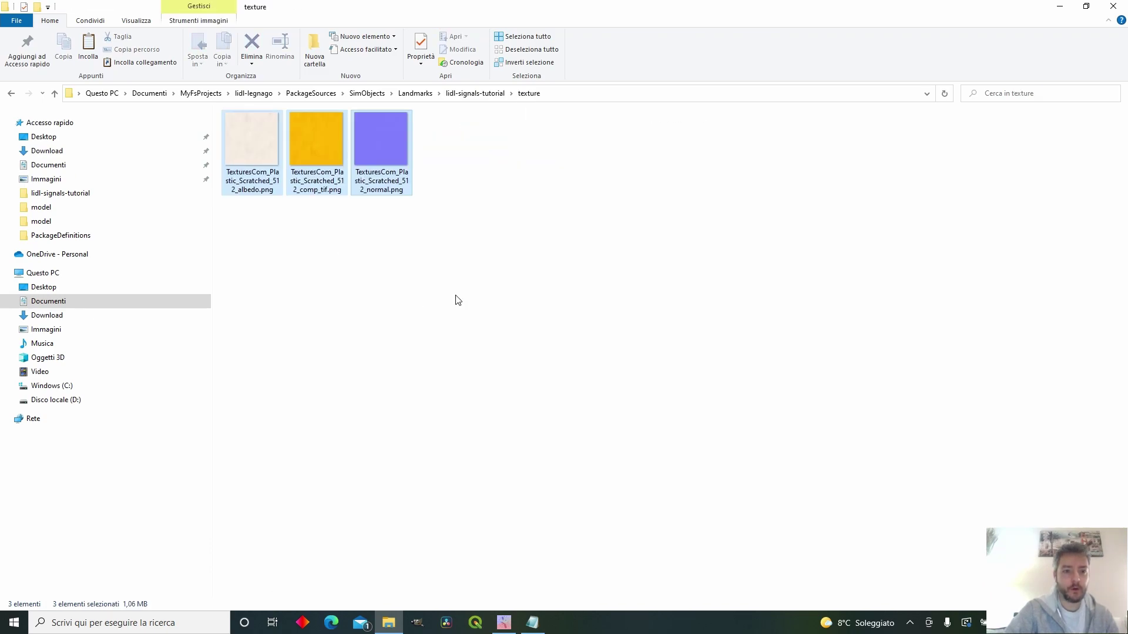
click(616, 280)
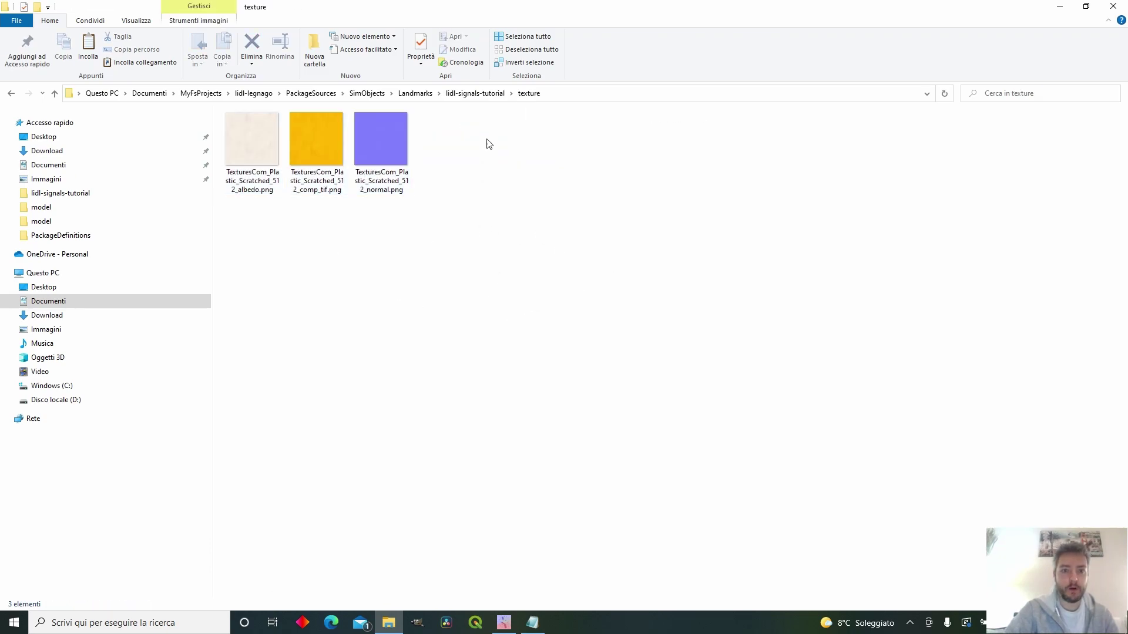
Open lidl-signals-tutorial.xml from the model folder, set the LOD MinSize to 0 and save the file.
click(476, 95)
double_click(312, 127)
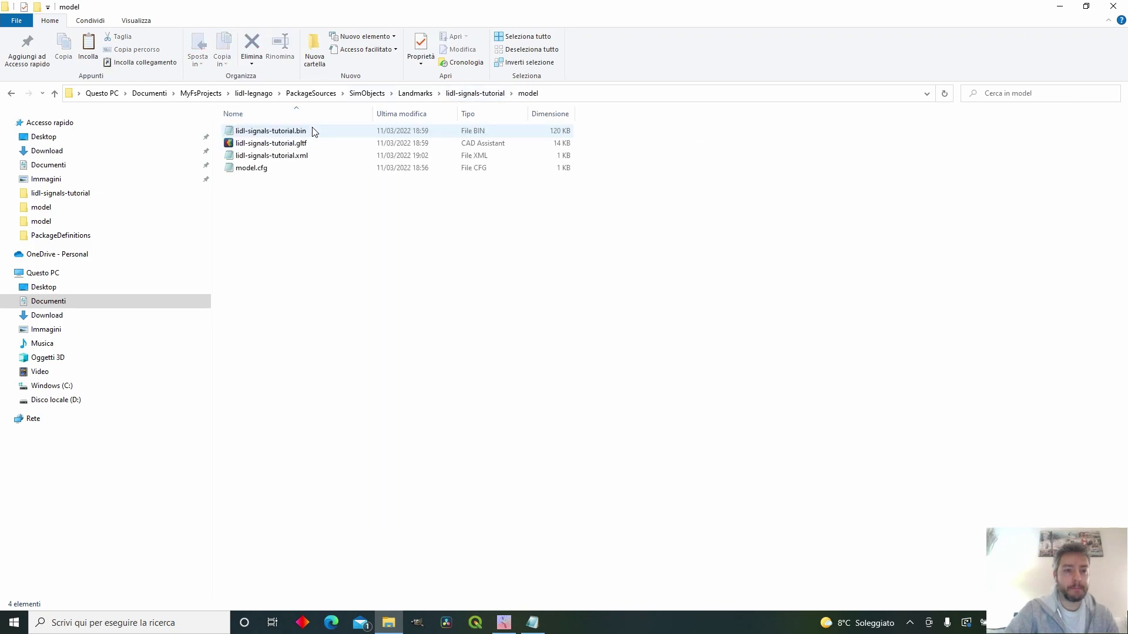
double_click(328, 156)
drag(629, 154, 424, 102)
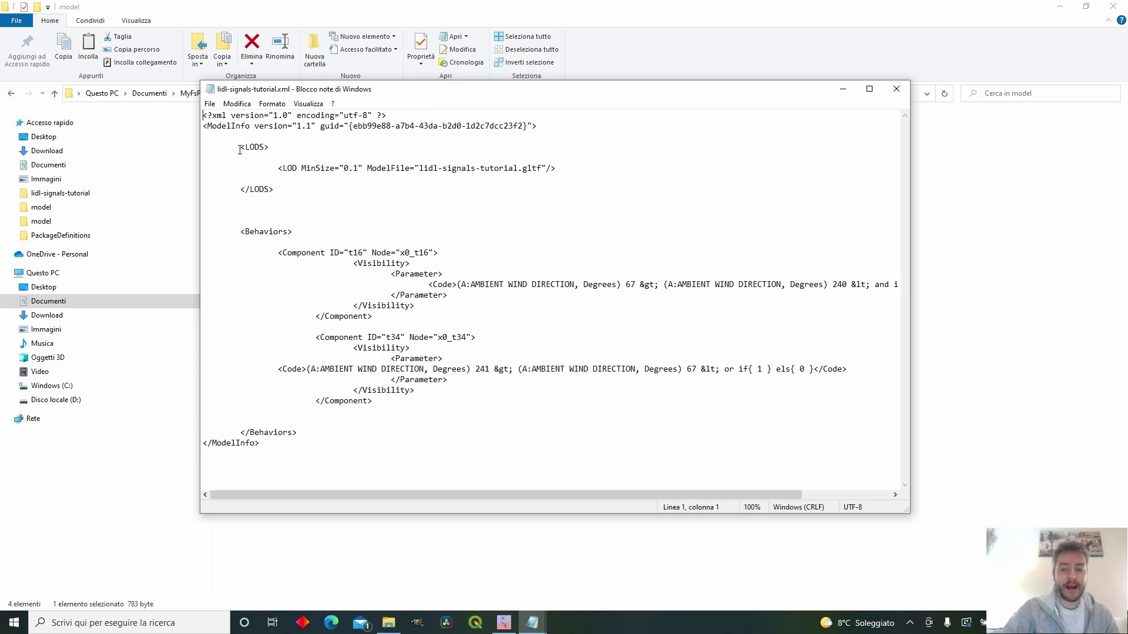
drag(242, 149, 278, 146)
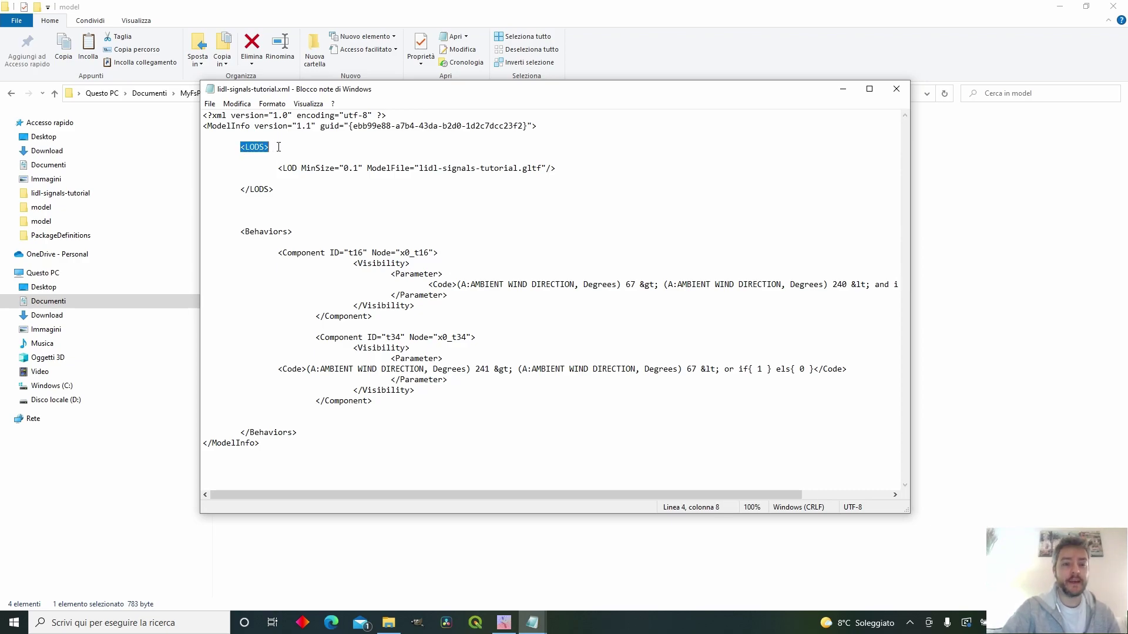
click(280, 147)
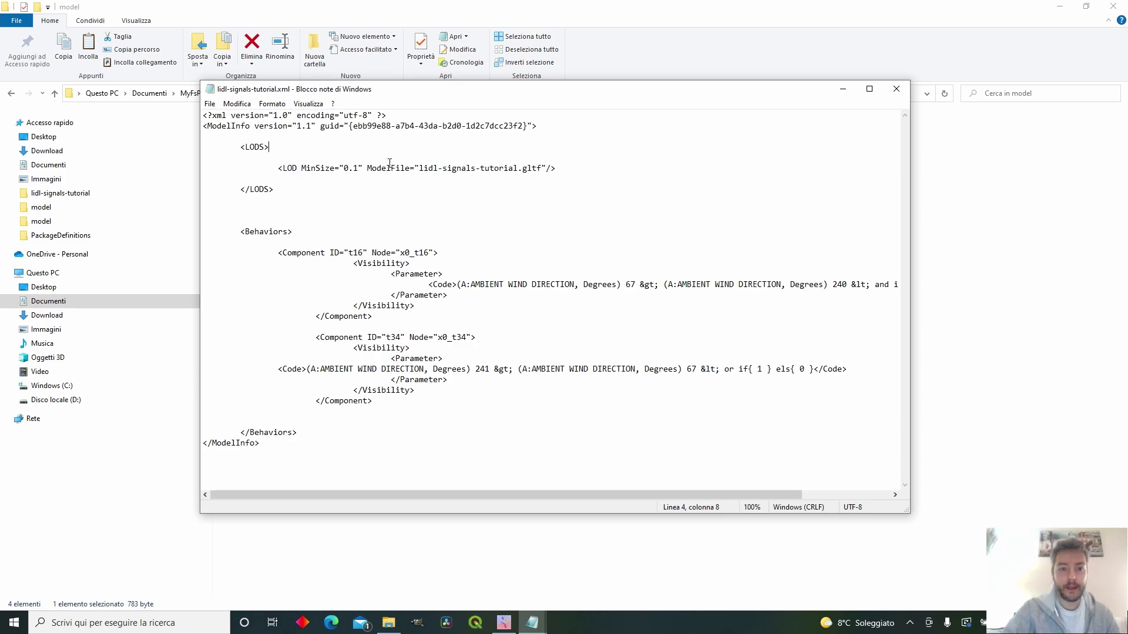
key(BackSpace)
key(BackSpace)
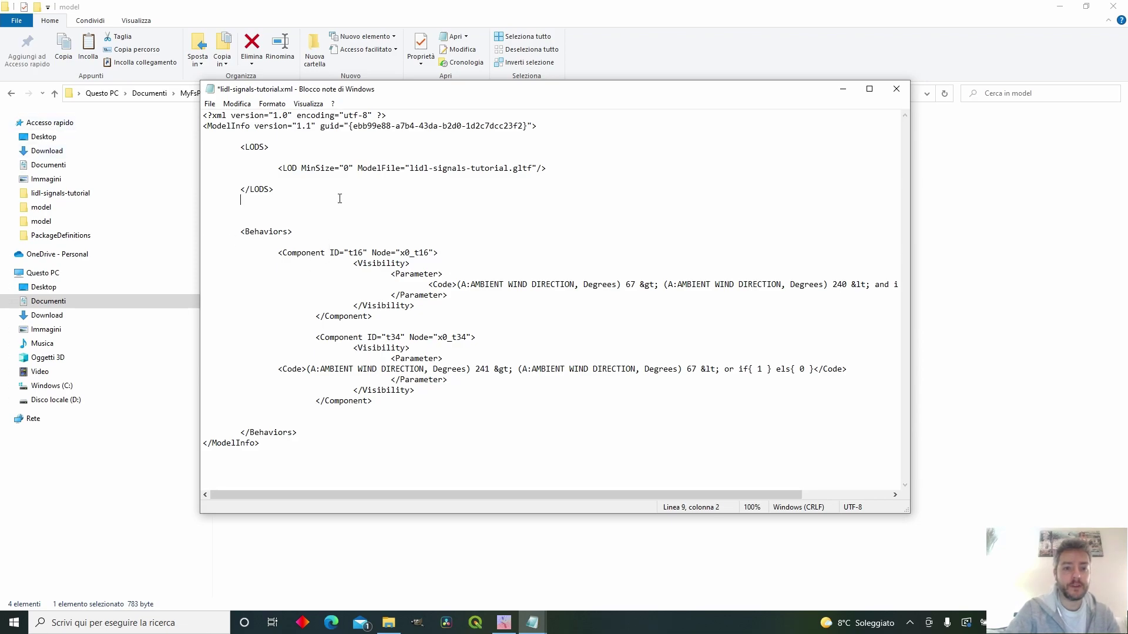
click(210, 104)
click(344, 154)
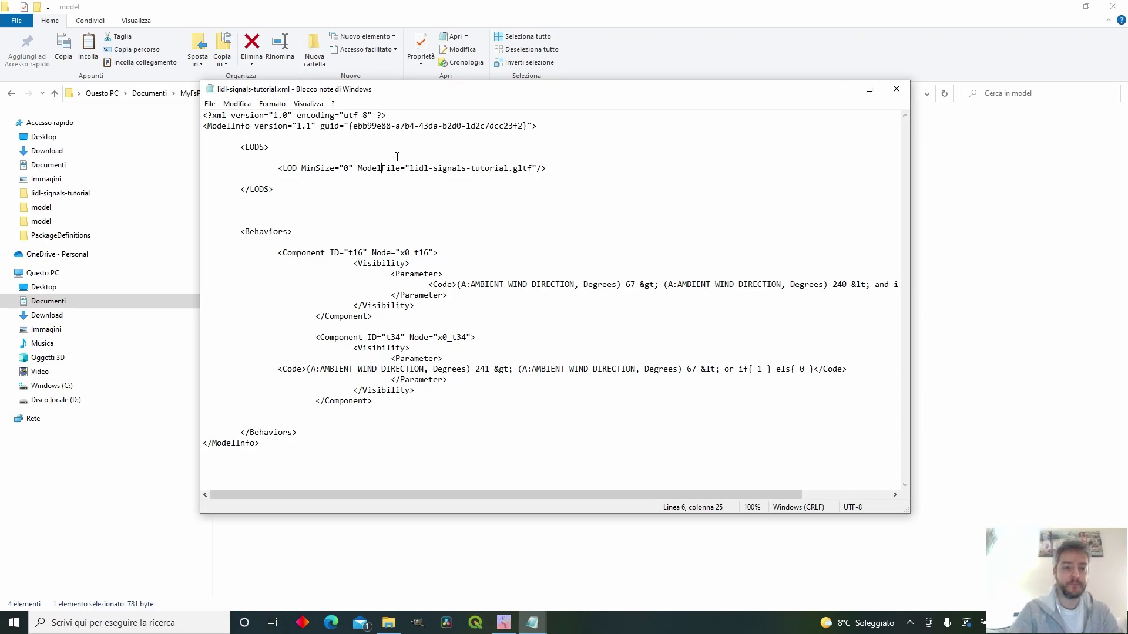
Examine the Behaviors section of the XML, especially the t16 component's ID and Node attributes and its visibility code.
click(246, 213)
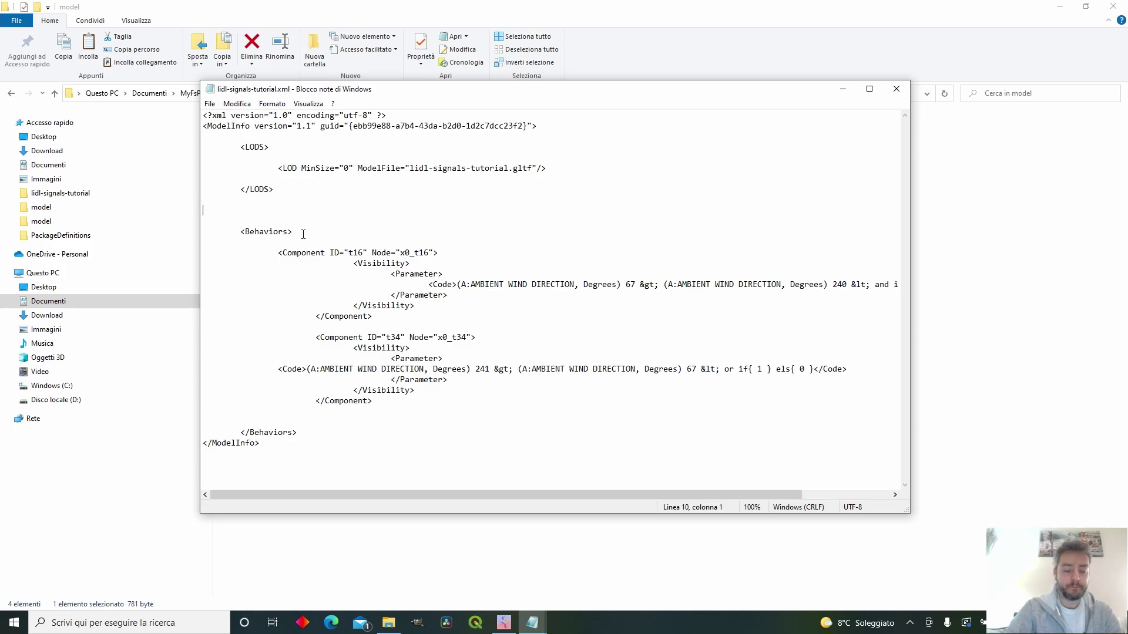
key(ctrl+End)
key(Up)
key(End)
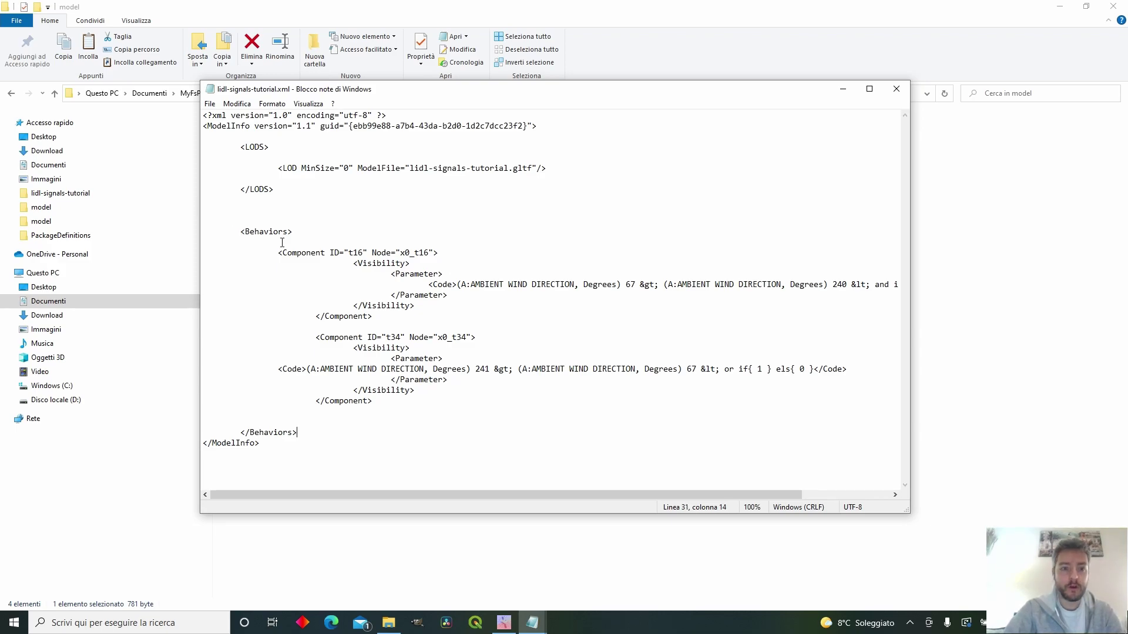
drag(277, 251, 477, 321)
click(477, 321)
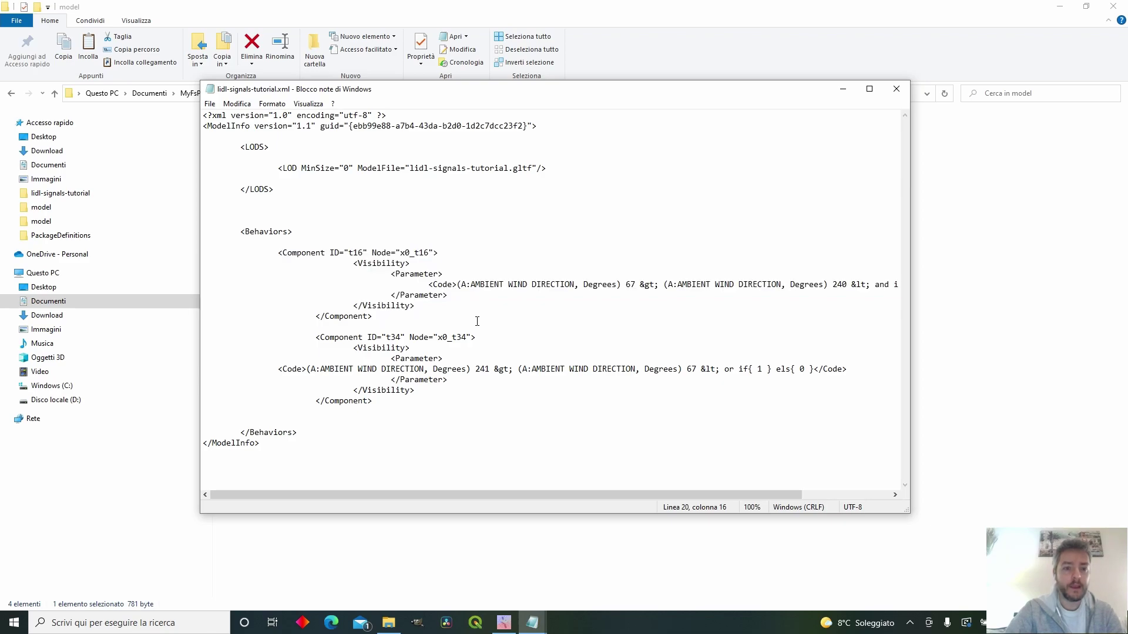
click(311, 253)
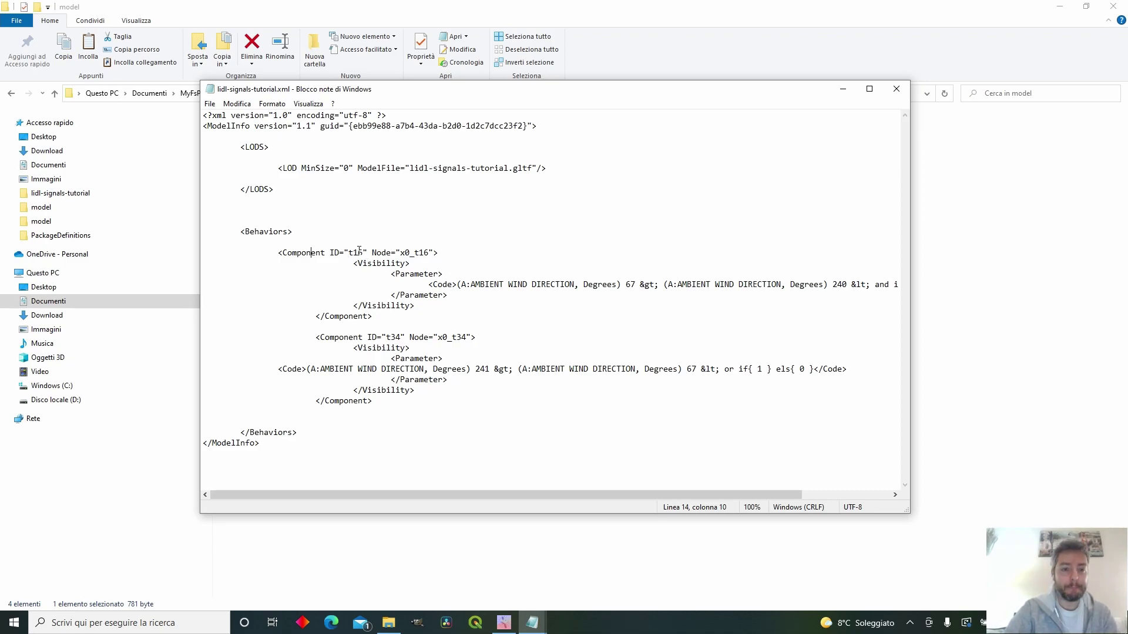
click(349, 253)
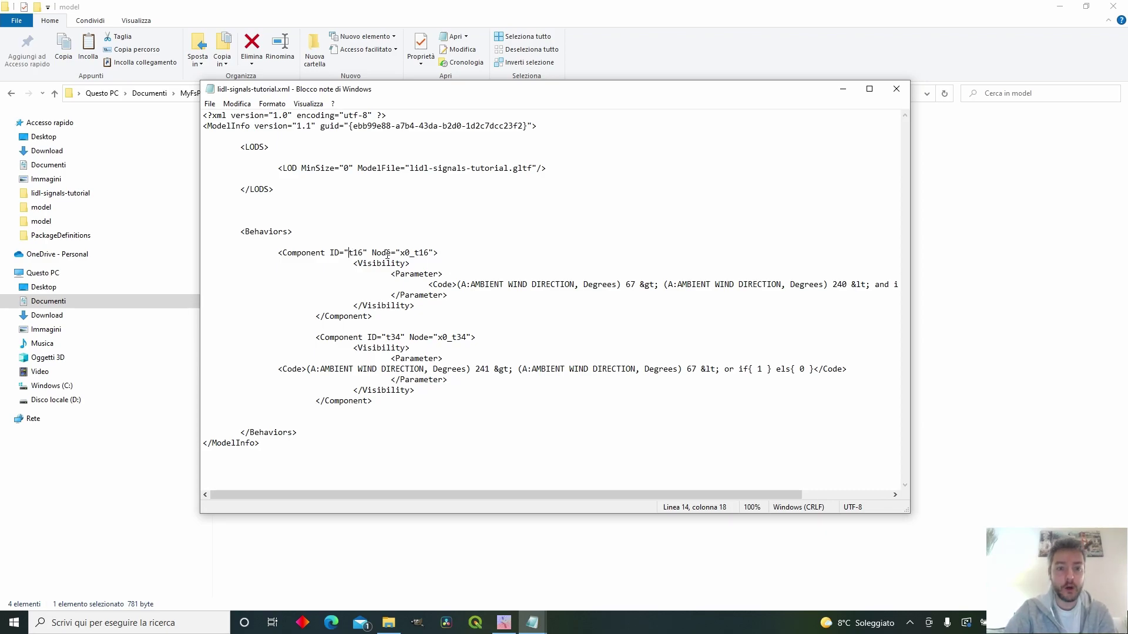
Switch to Blender with lidl-signals-tutorial.blend to check the landing T object names against the XML nodes.
key(super)
text(b)
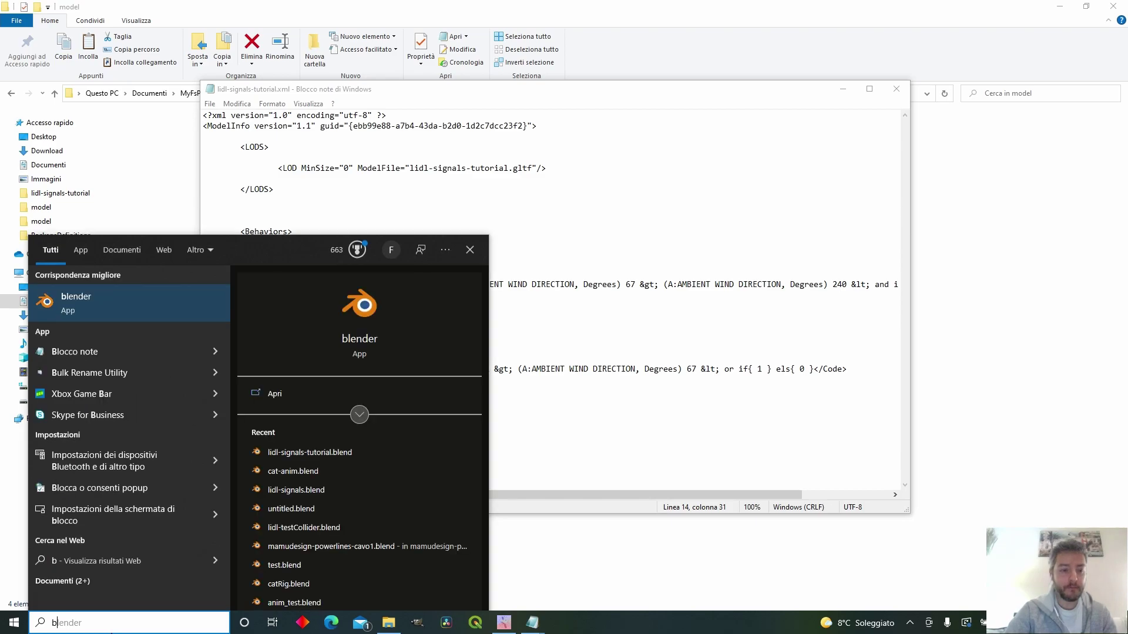
click(103, 306)
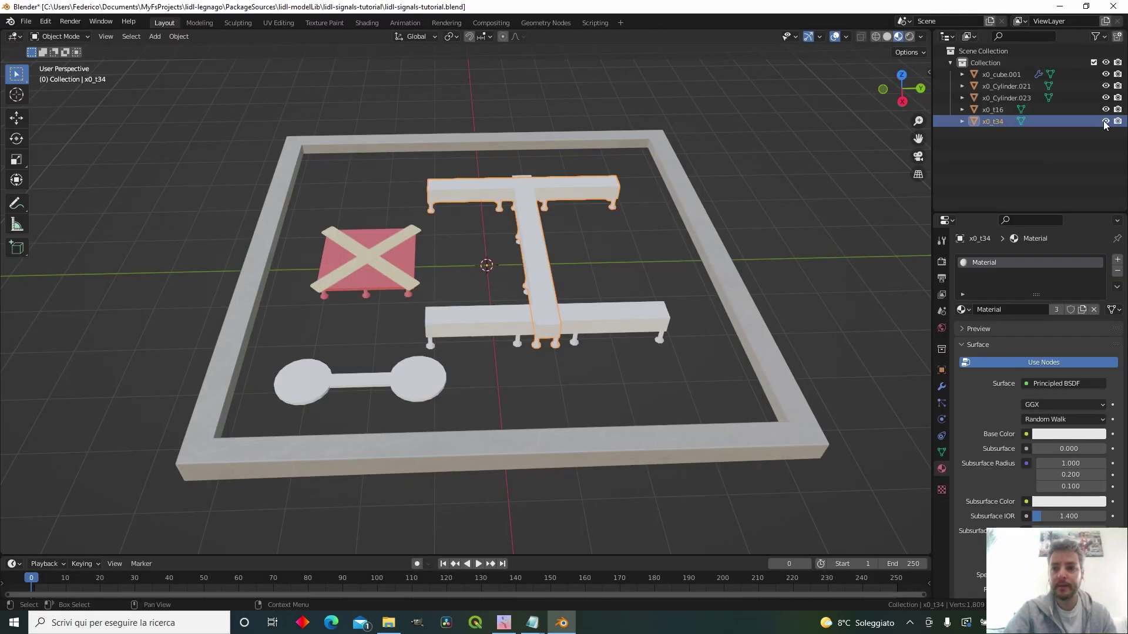
Toggle the viewport visibility of x0_t34 and x0_t16 to view each landing T on its own.
click(1105, 121)
click(984, 121)
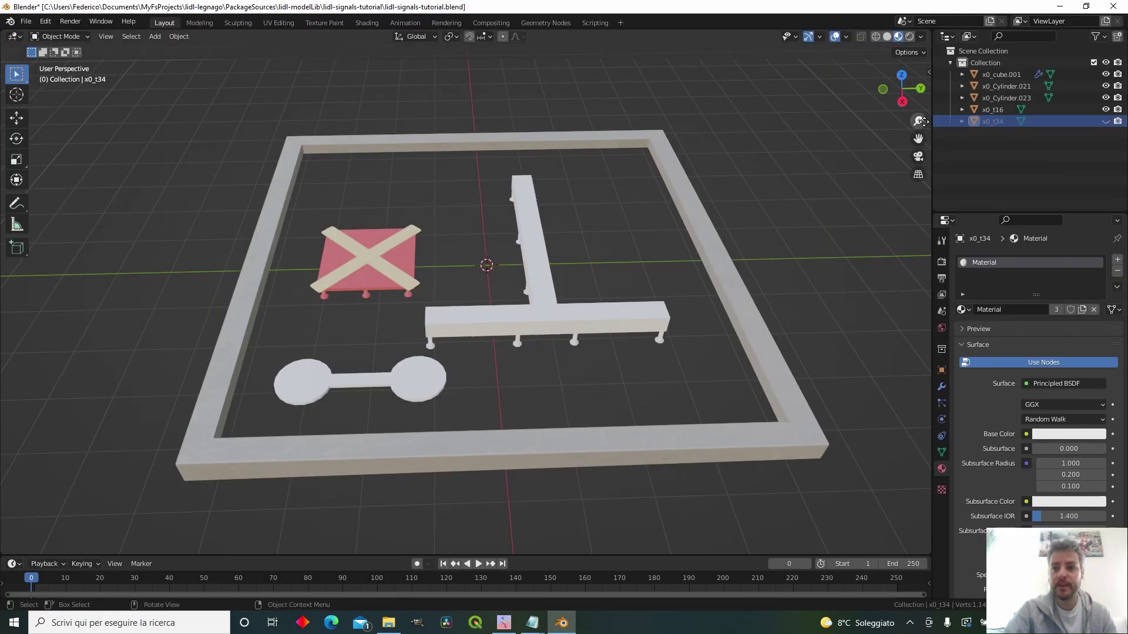
click(993, 111)
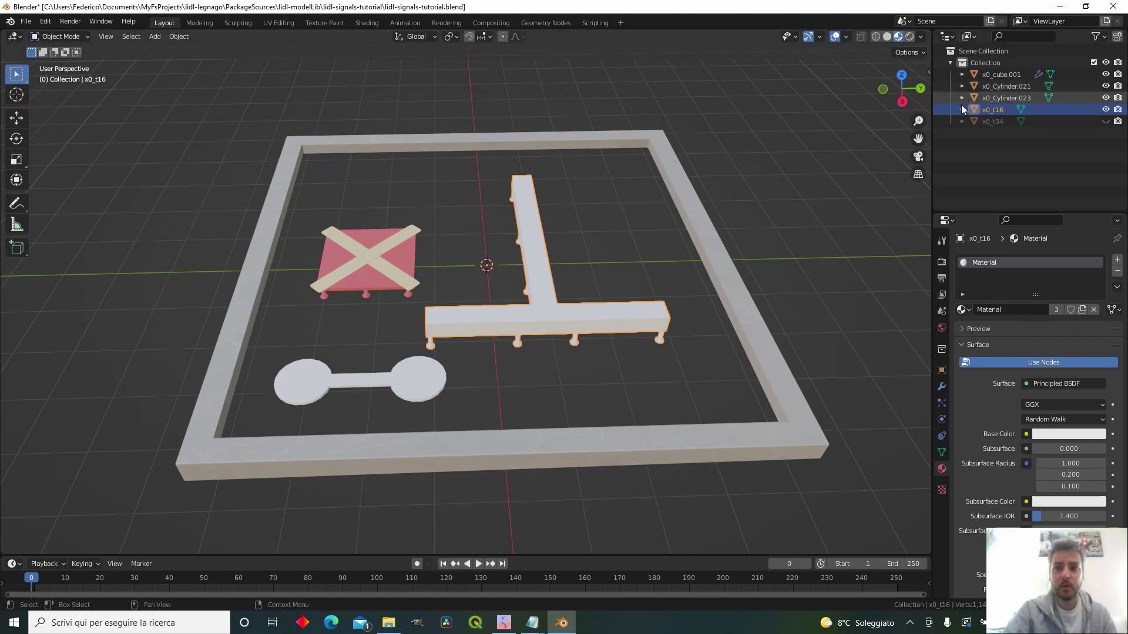
click(1105, 110)
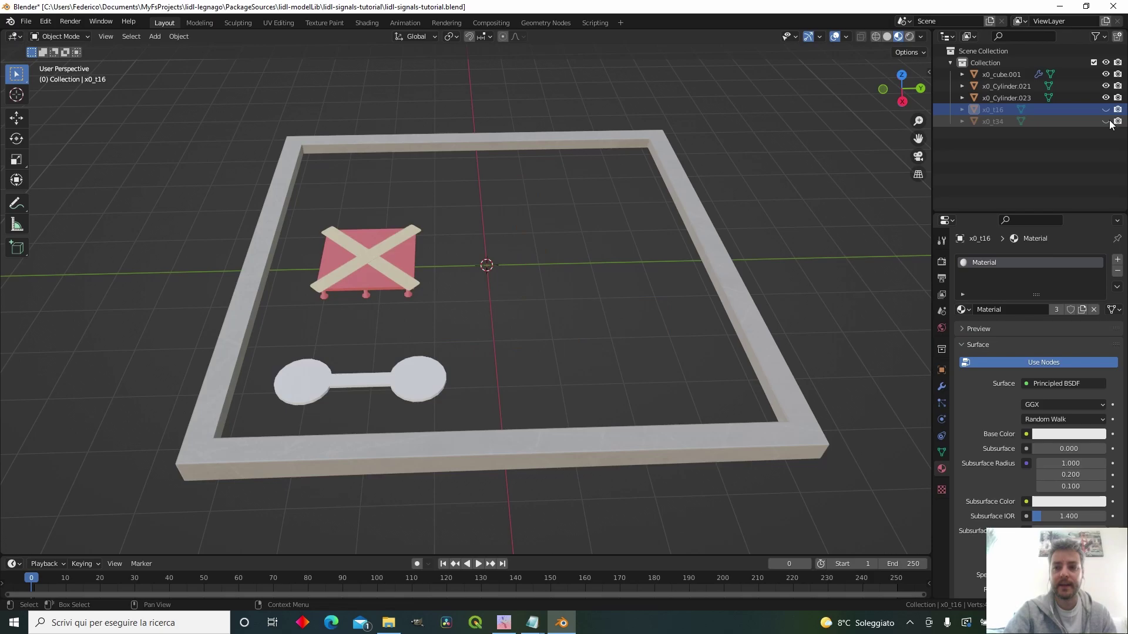
click(1105, 121)
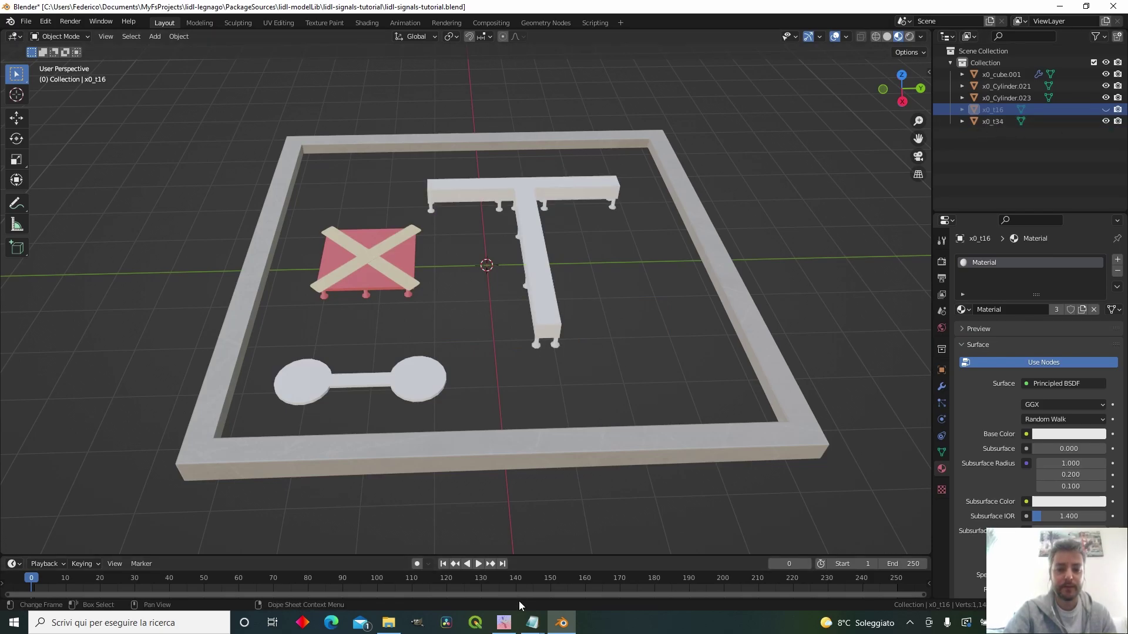
Check the t16 component's Node name in lidl-signals-tutorial.xml, then hide x0_t34 and show x0_t16 in Blender.
mouse_move(533, 622)
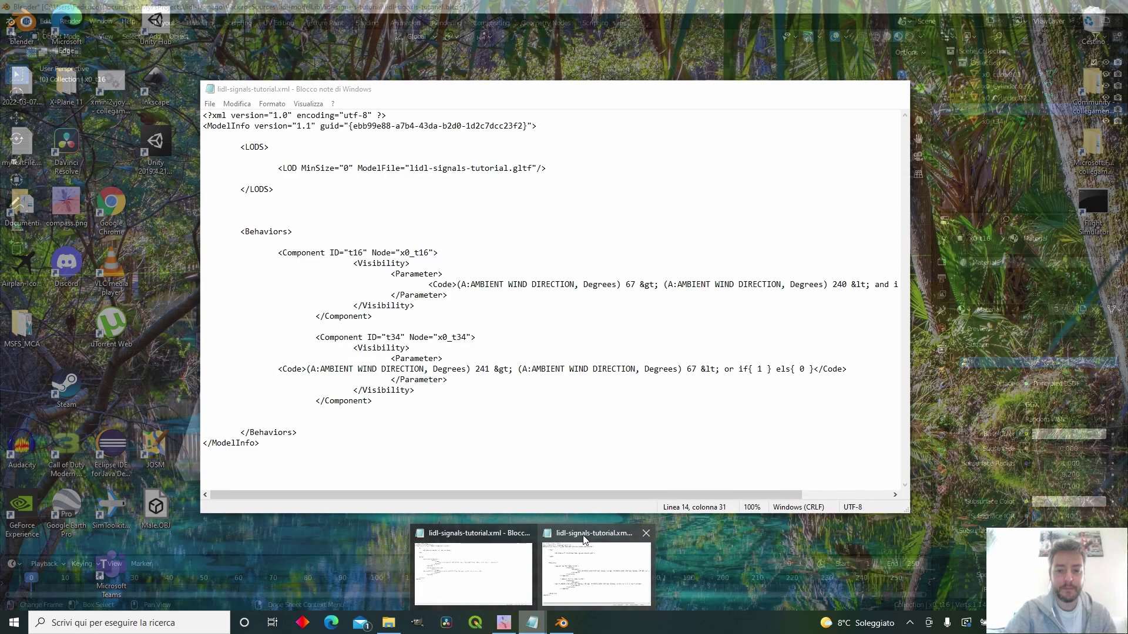
click(574, 560)
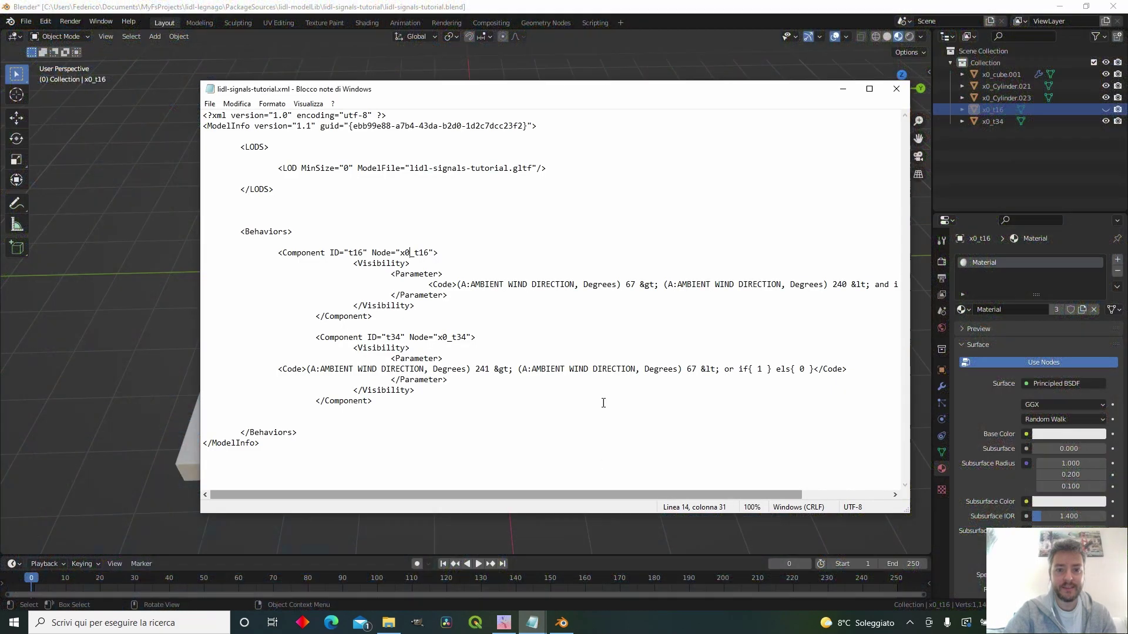
click(411, 252)
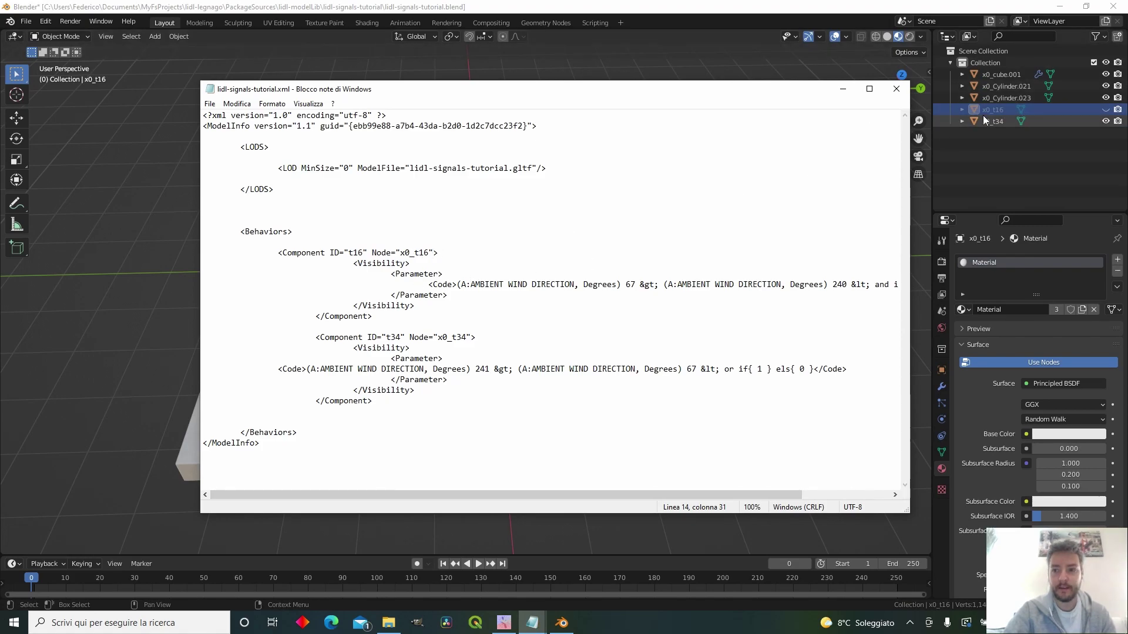
click(1105, 121)
click(1105, 110)
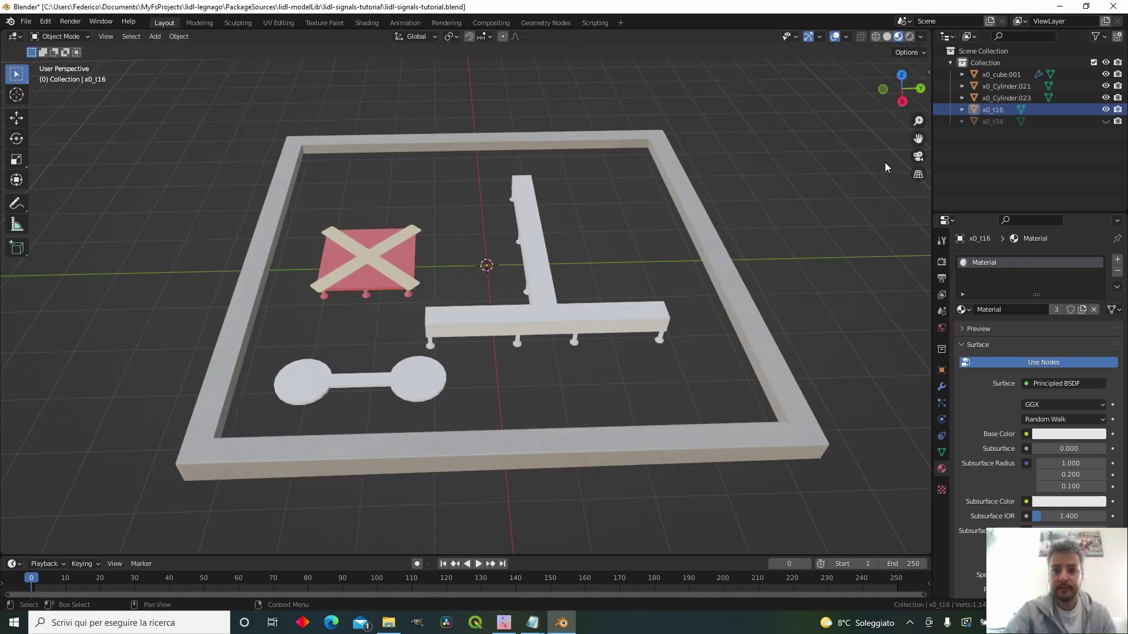
Return to lidl-signals-tutorial.xml and examine the Visibility and Parameter blocks of the t16 component.
key(alt+Tab)
drag(657, 96, 662, 63)
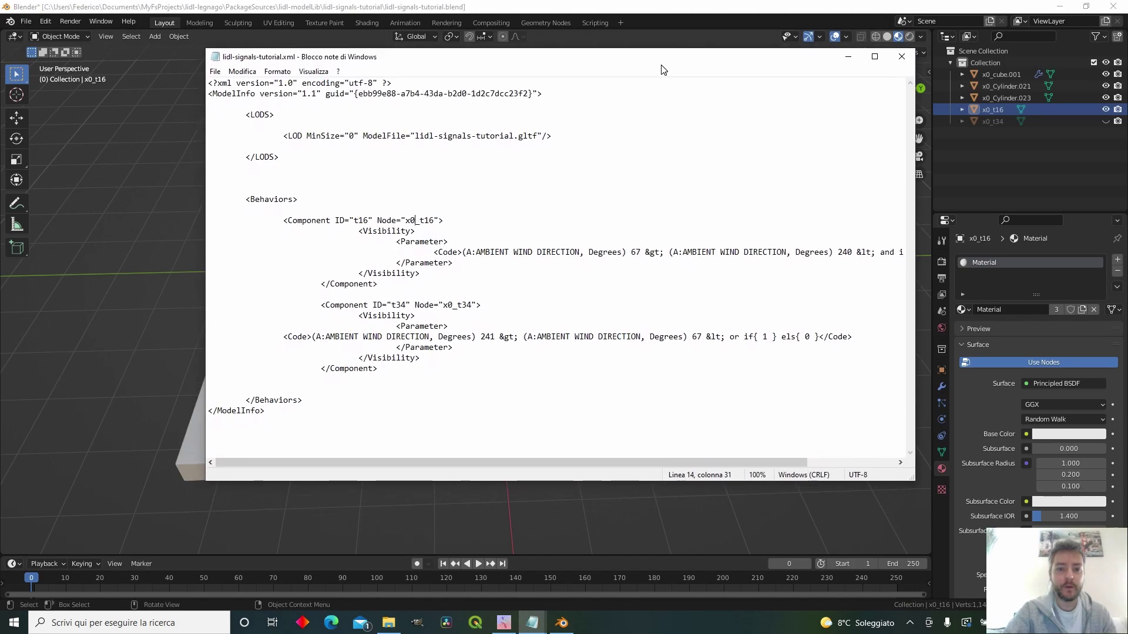
drag(360, 231, 433, 274)
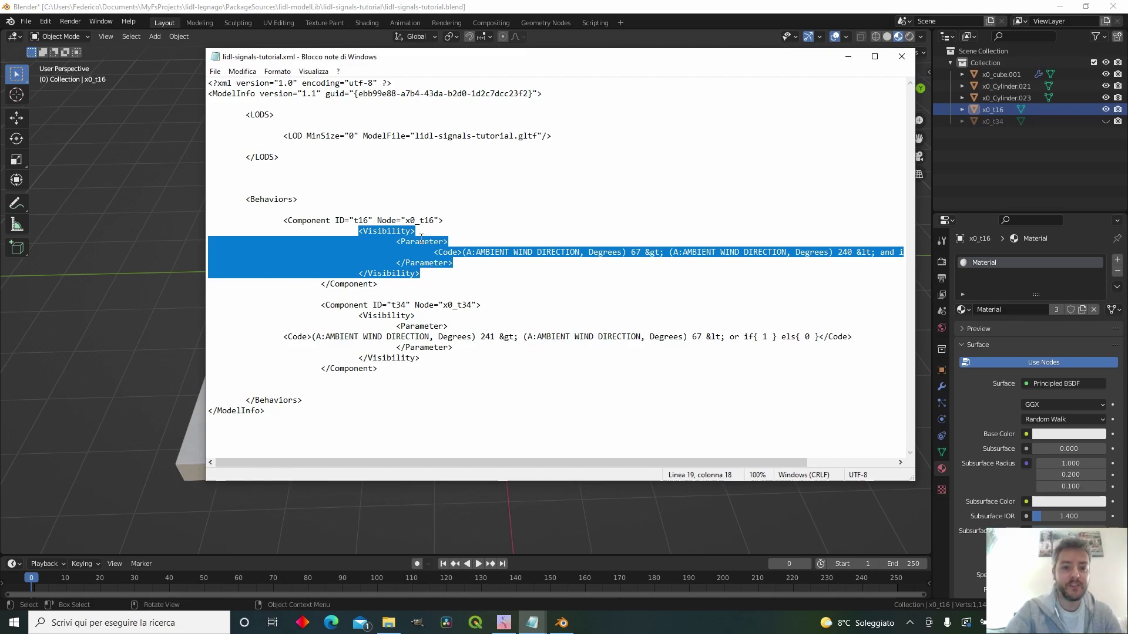
drag(359, 231, 415, 231)
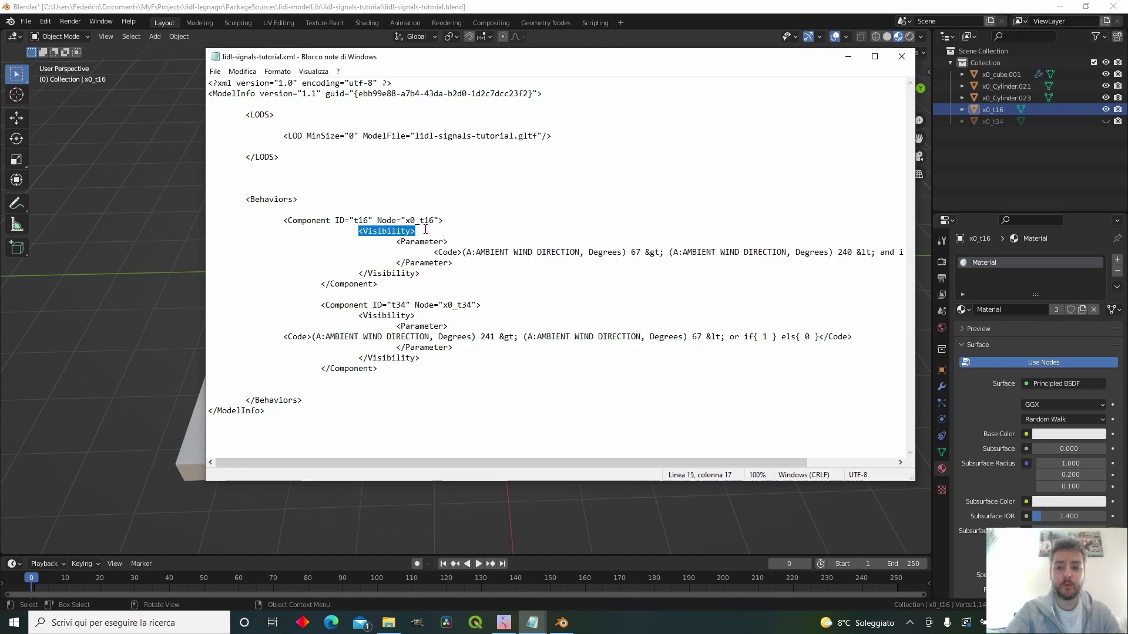
click(452, 233)
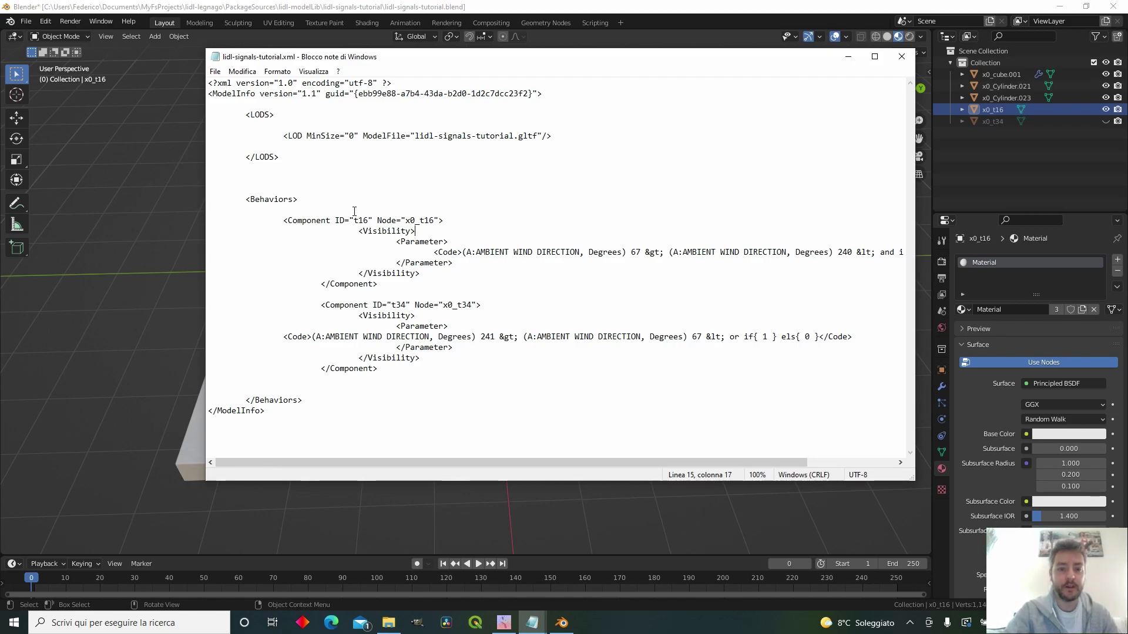
drag(398, 242, 463, 264)
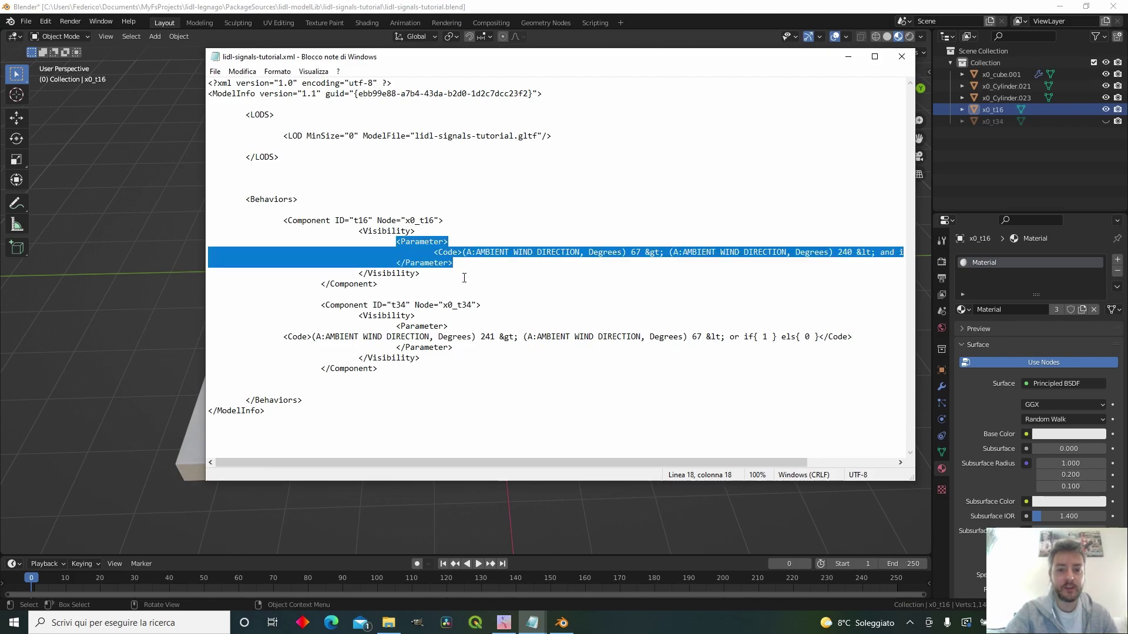
click(446, 263)
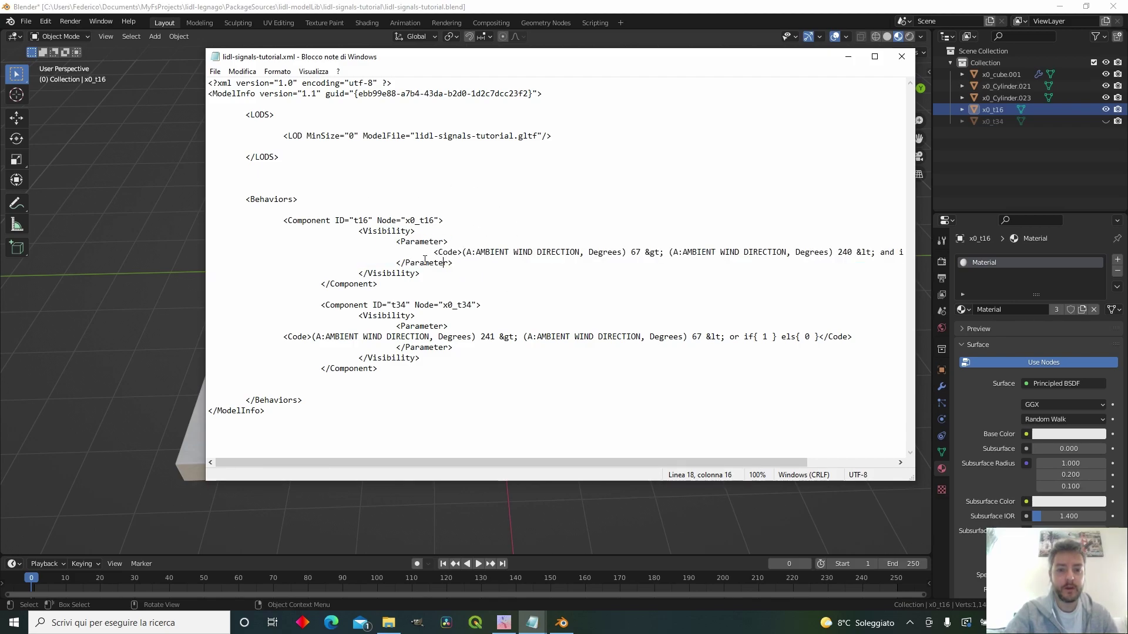
Maximize the XML window and examine the full Code line of the t16 component.
click(875, 57)
drag(228, 200, 832, 199)
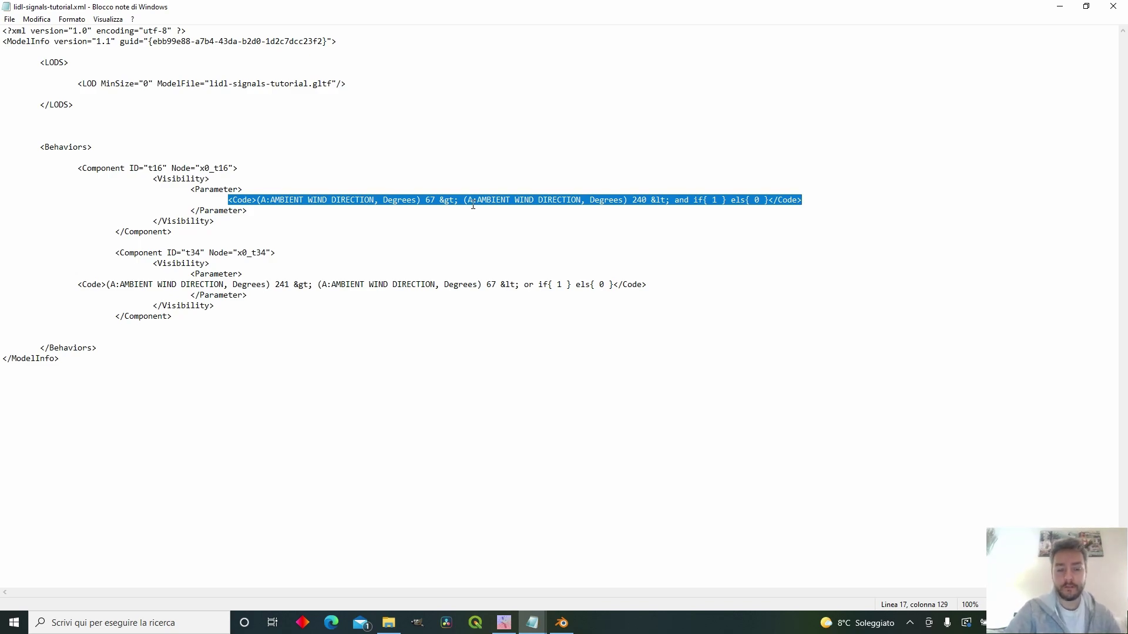
click(323, 174)
click(270, 201)
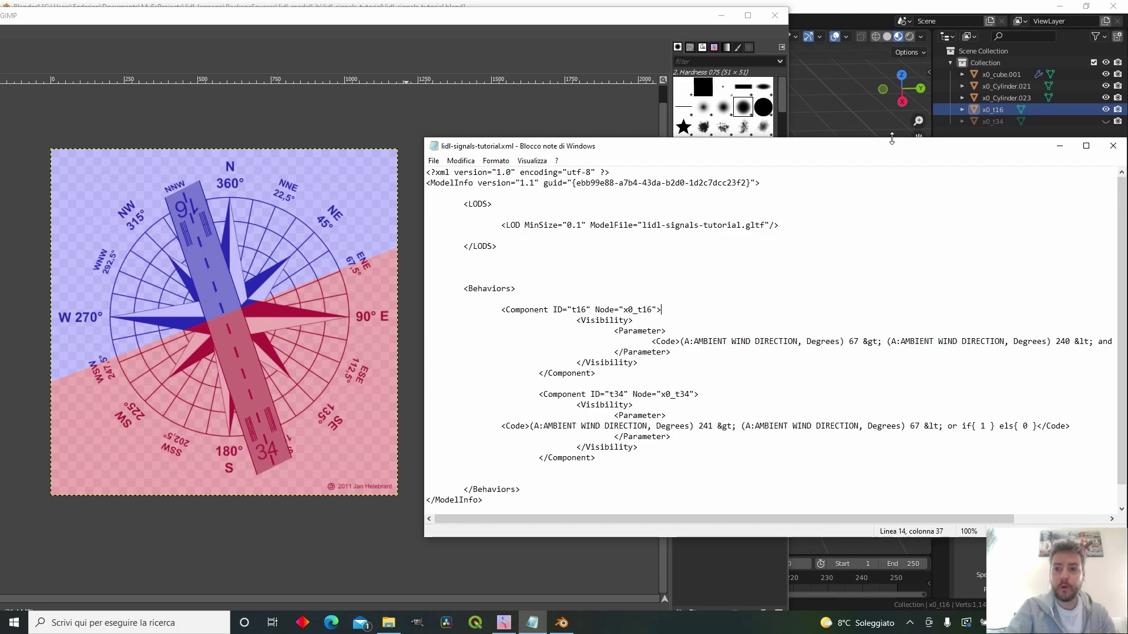
Compare the x0_t16 model and the compass image with the AMBIENT WIND DIRECTION 67 condition in the XML.
click(1014, 107)
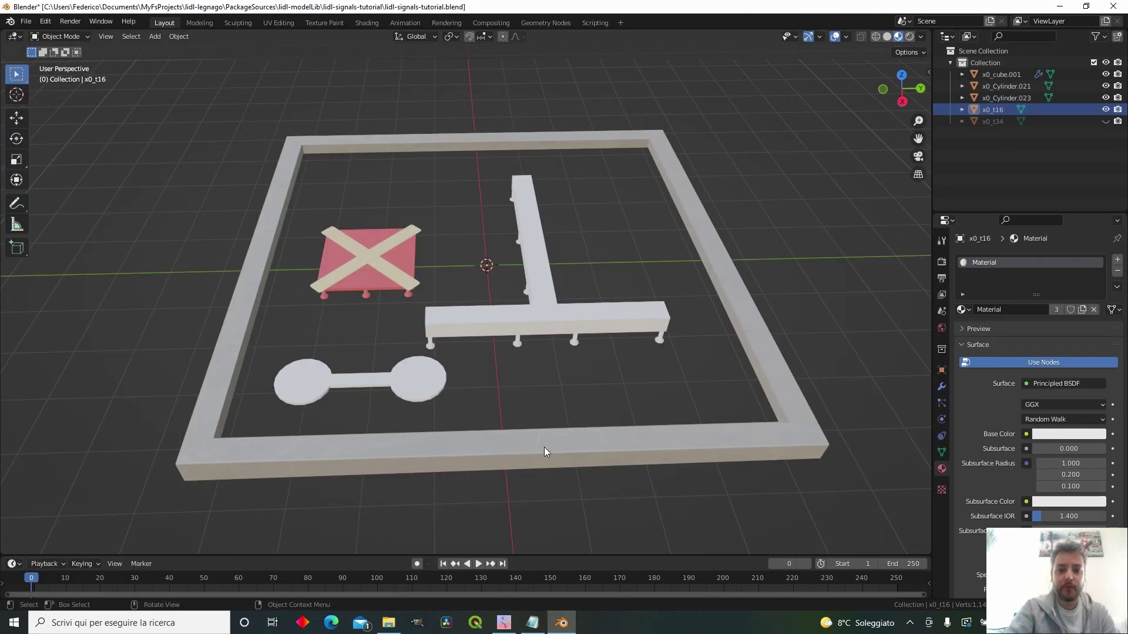
click(532, 622)
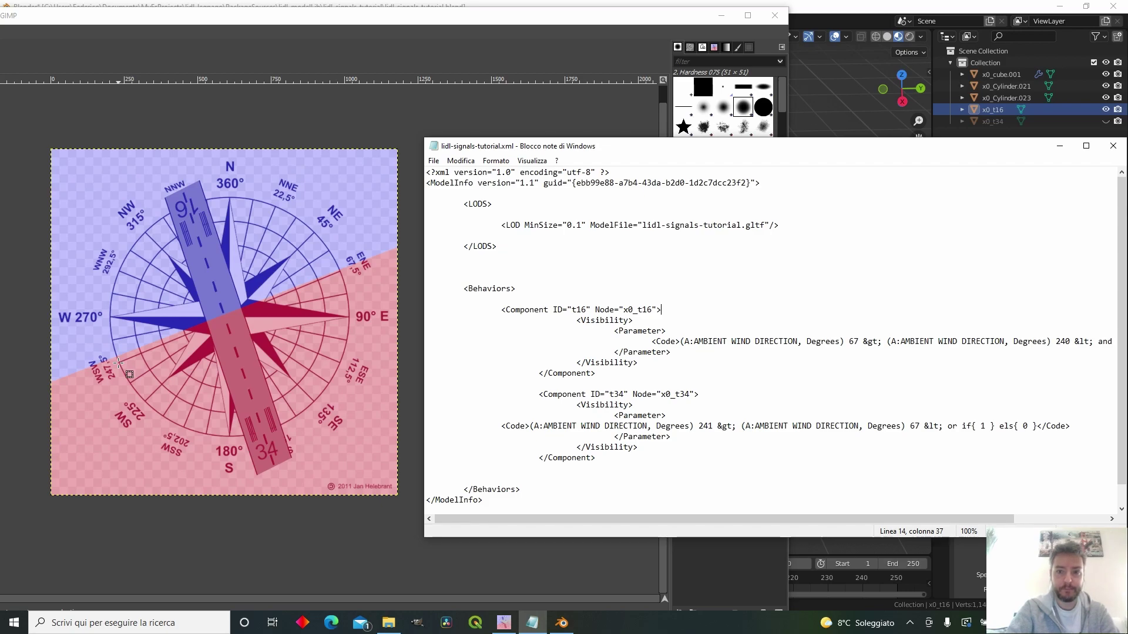
drag(823, 153, 791, 154)
drag(661, 342, 818, 342)
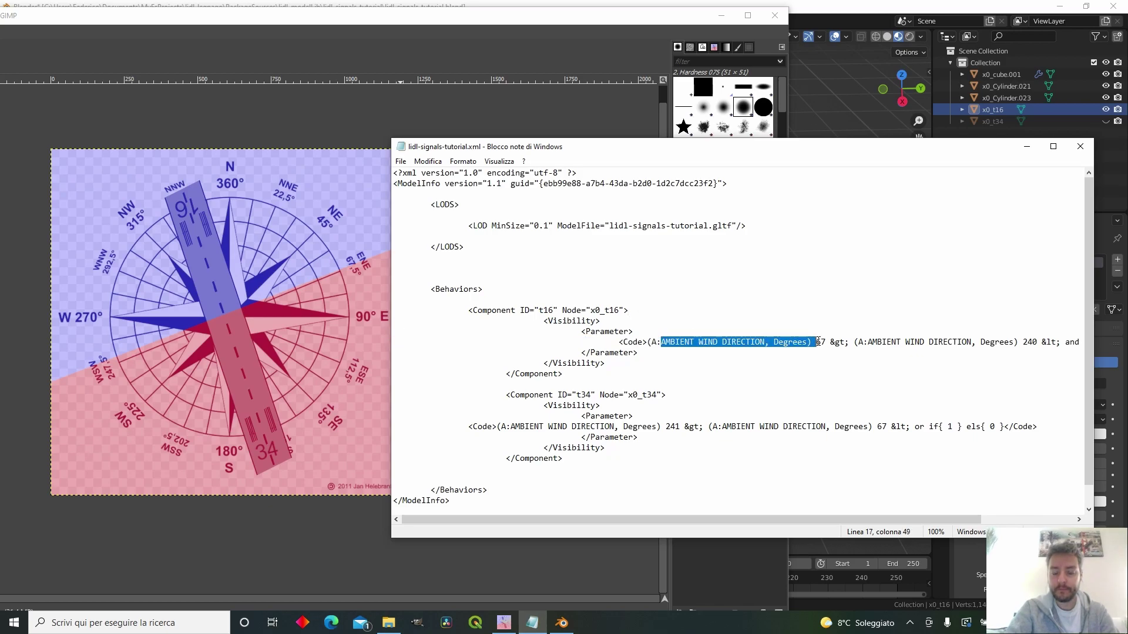
click(817, 342)
click(820, 342)
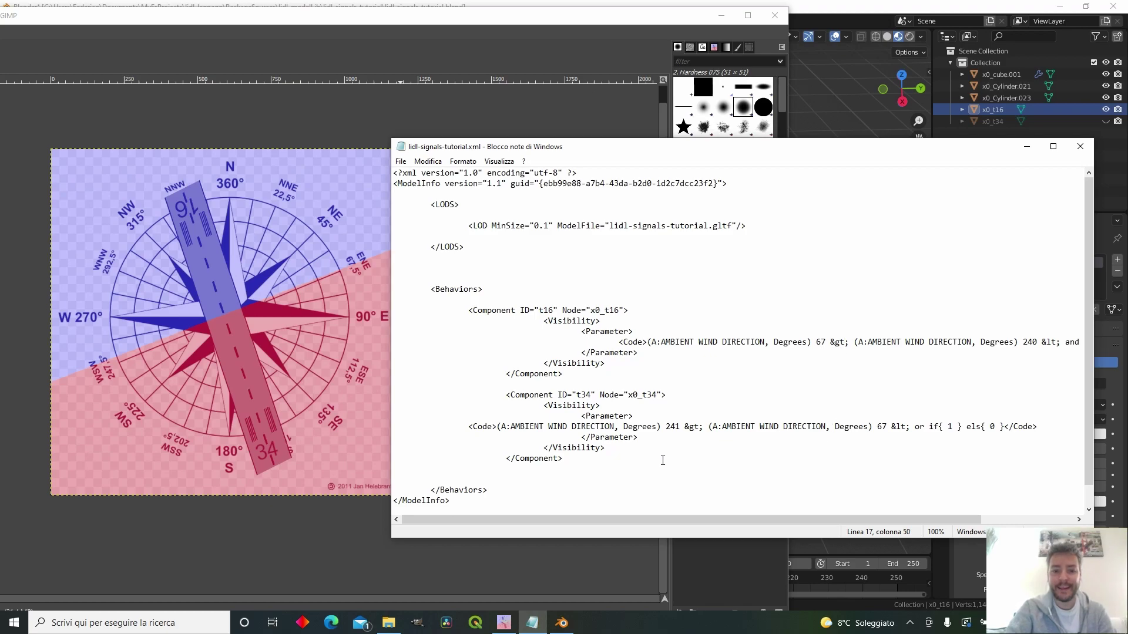
Enter a > sign on a new line below the closing ModelInfo tag and delete it.
scroll(664, 461, down, 1)
click(474, 490)
key(Return)
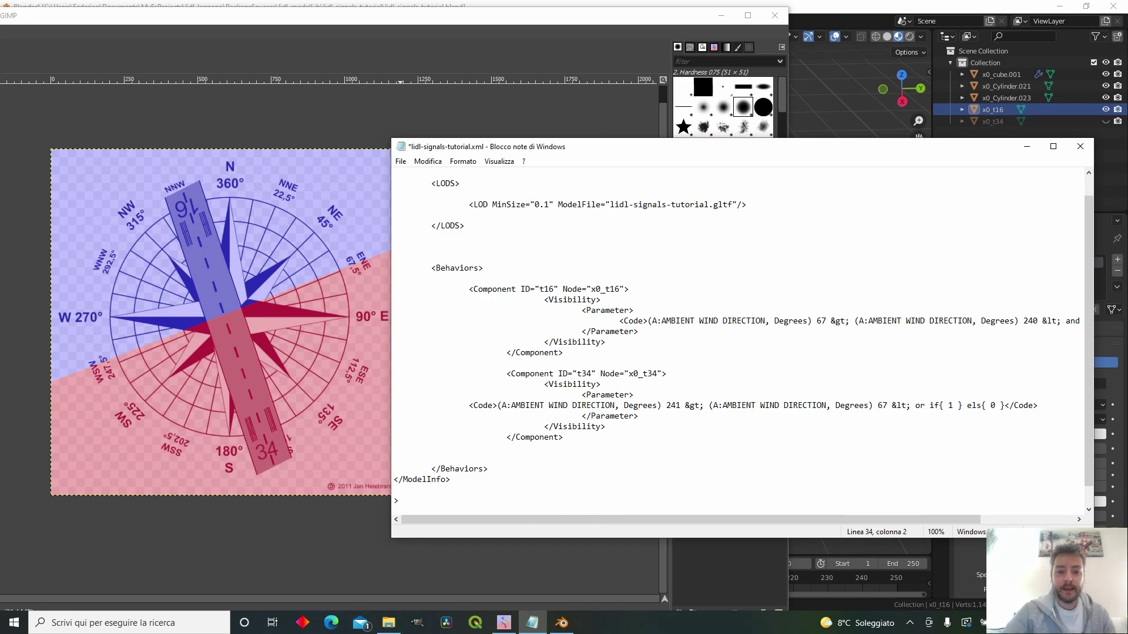
key(BackSpace)
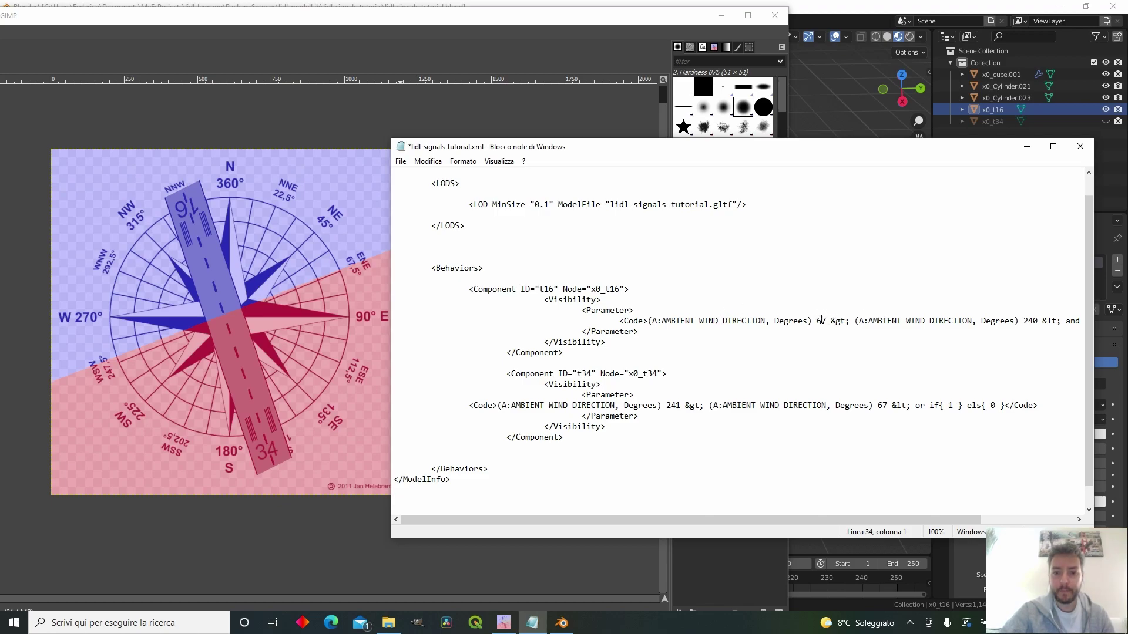
Examine the second wind direction condition, 240 &lt;, in the t16 component's Code line.
drag(785, 519, 879, 518)
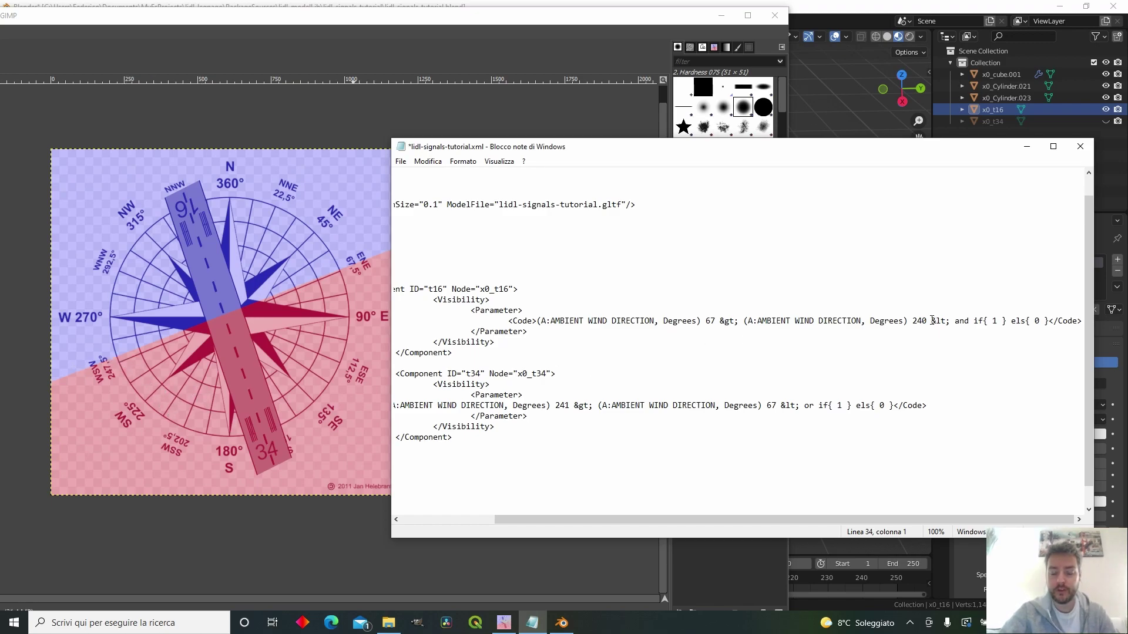
click(459, 477)
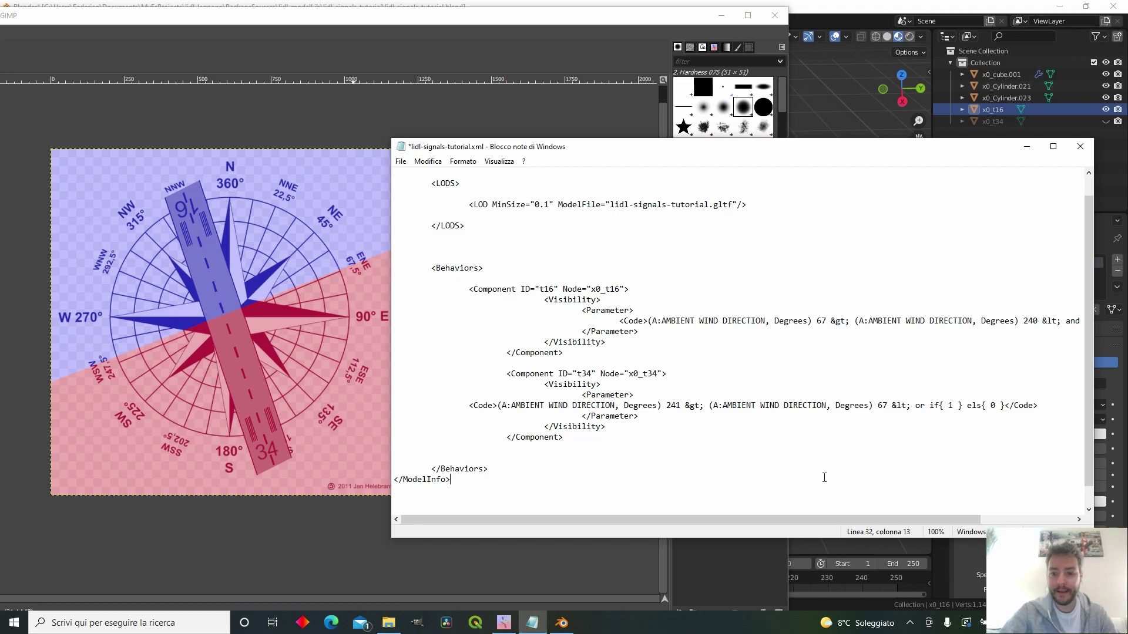
drag(808, 519, 905, 520)
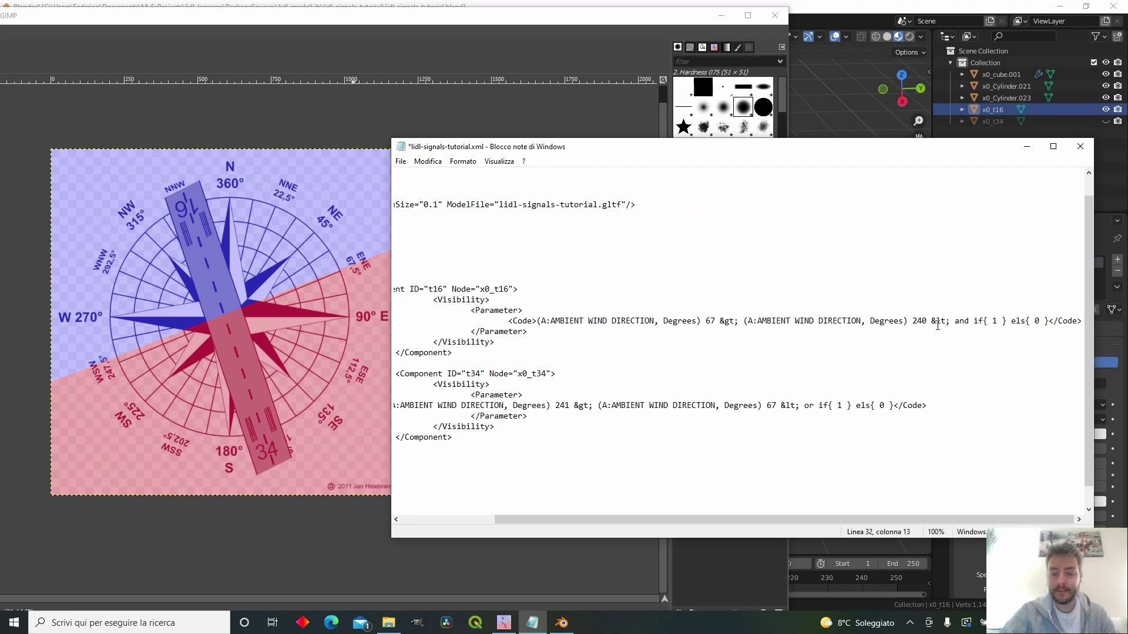
Enter a < sign on the empty line below the closing ModelInfo tag and delete it.
click(739, 491)
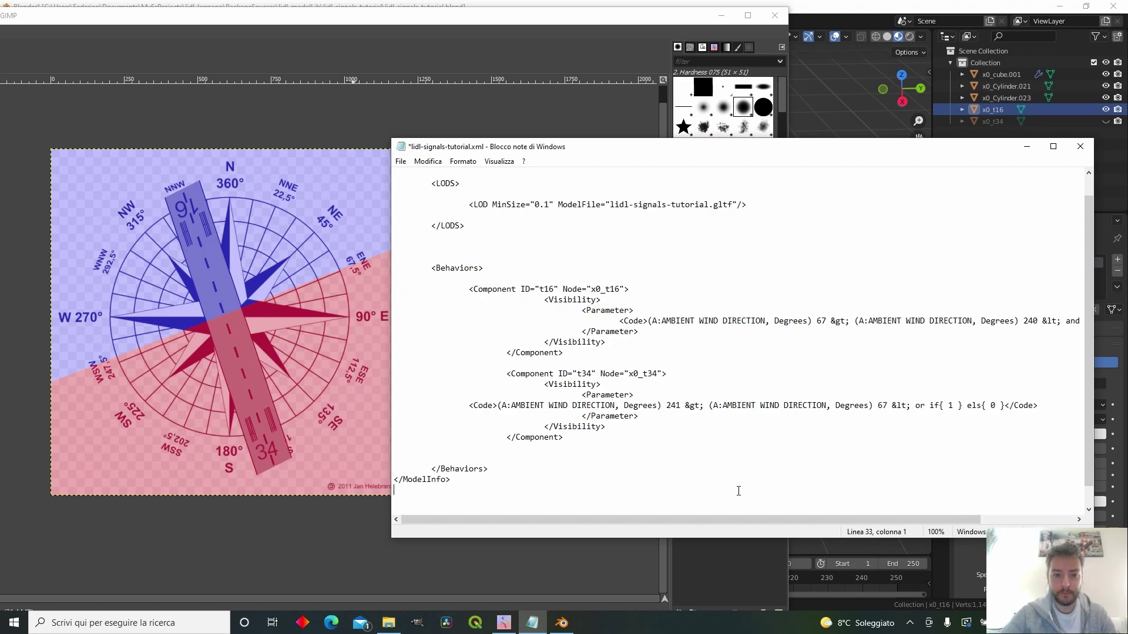
text(<)
key(BackSpace)
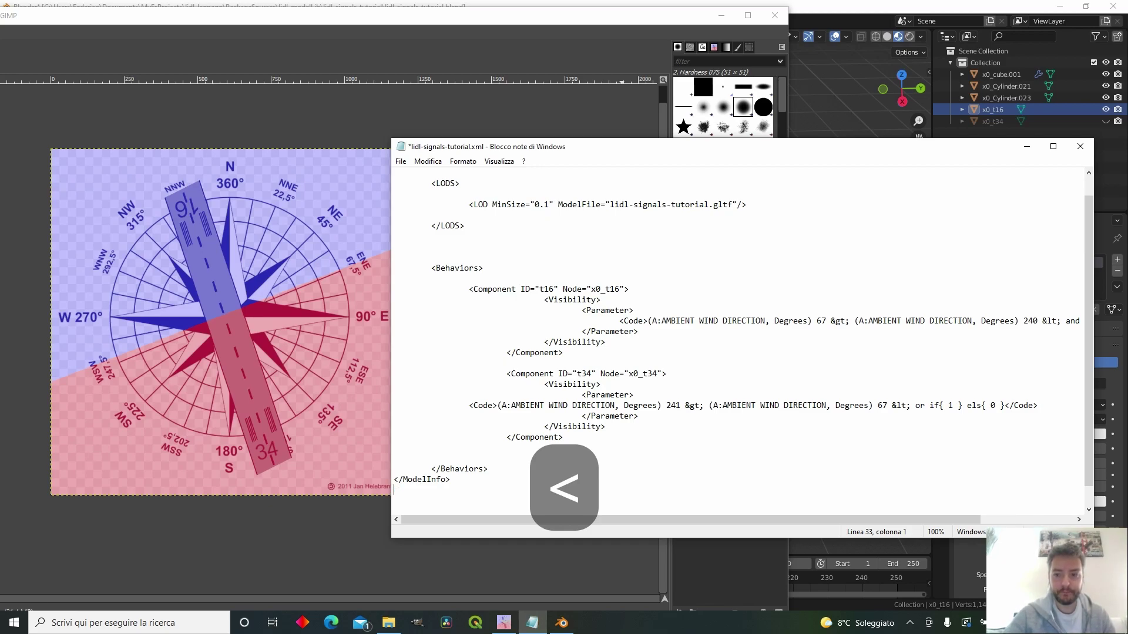
Maximize the XML window and examine both wind conditions, the and operator and the if/els values in the t16 code.
drag(831, 524, 893, 523)
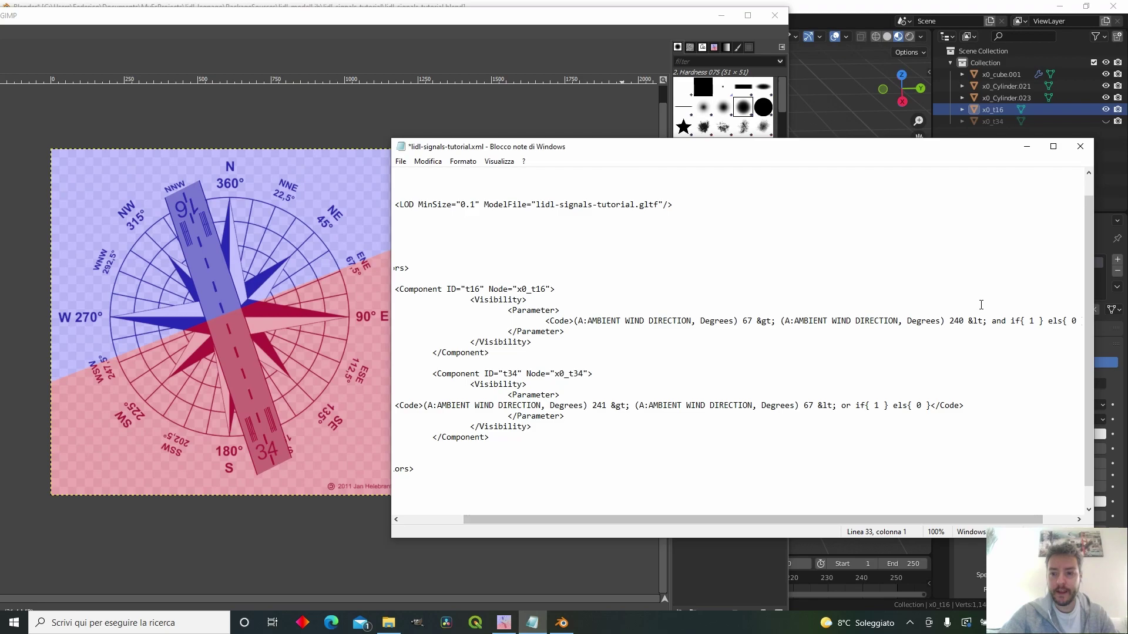
click(1053, 146)
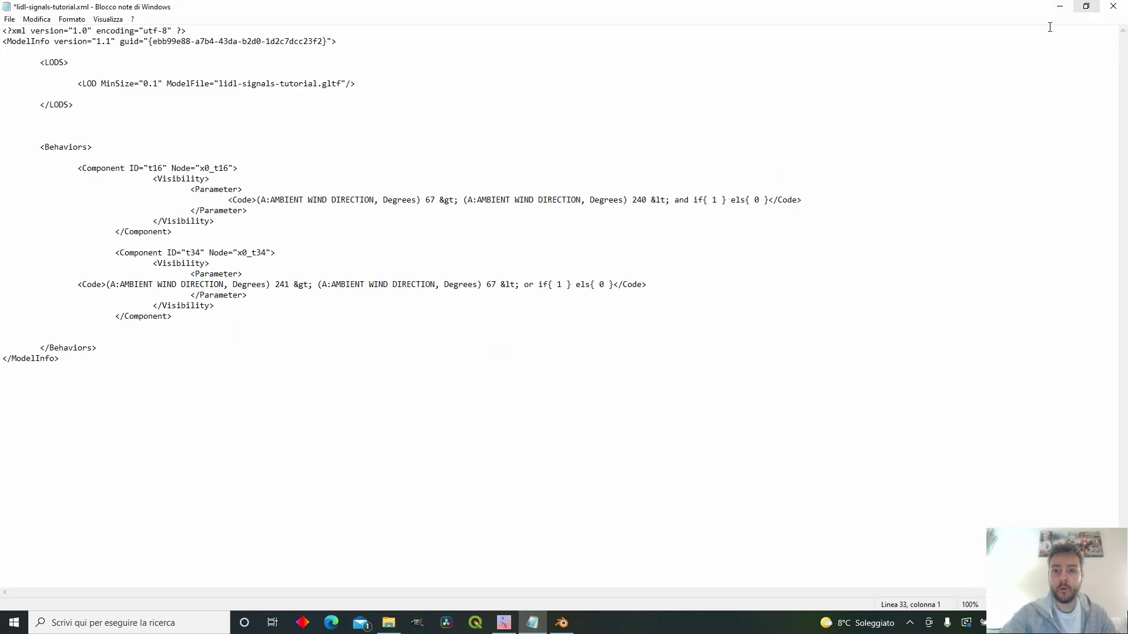
click(713, 200)
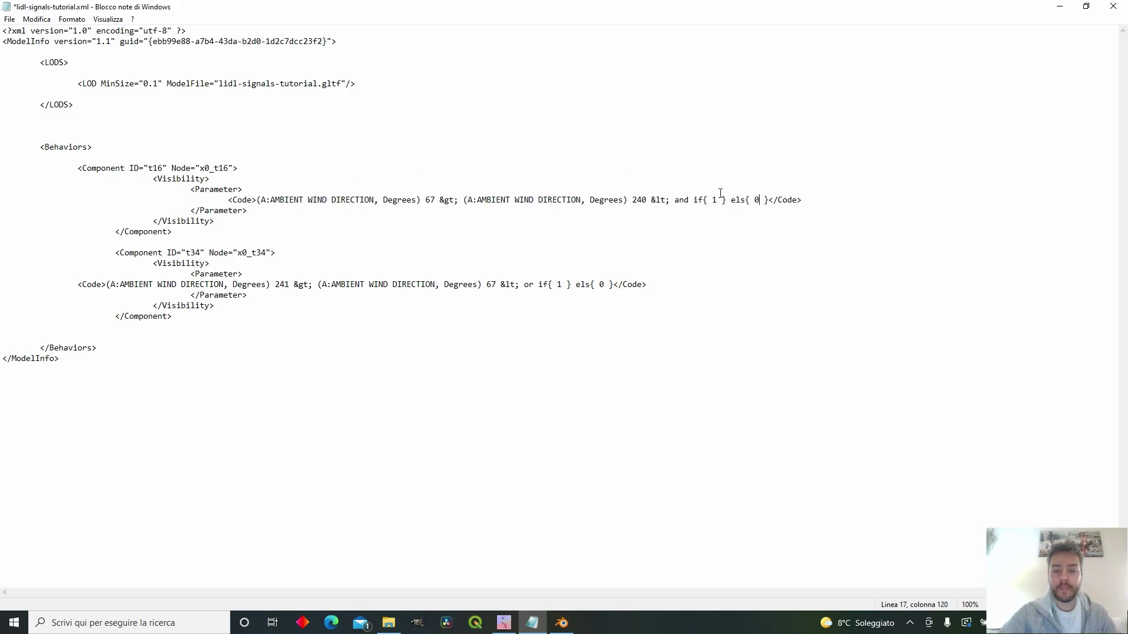
drag(258, 200, 460, 200)
drag(669, 200, 691, 205)
drag(465, 200, 666, 197)
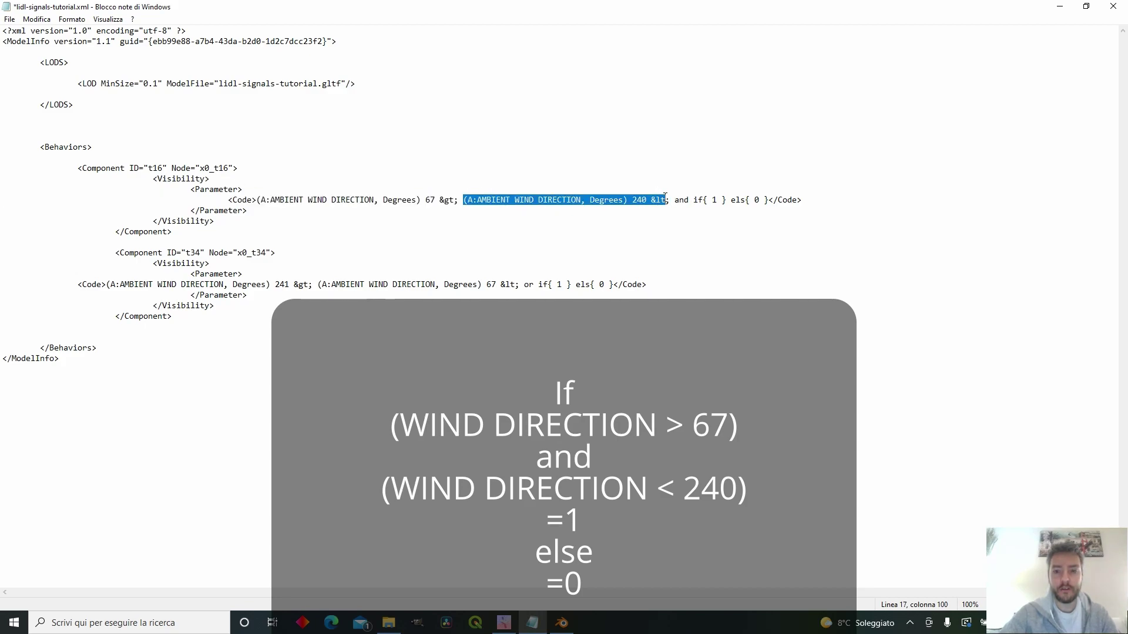
click(721, 200)
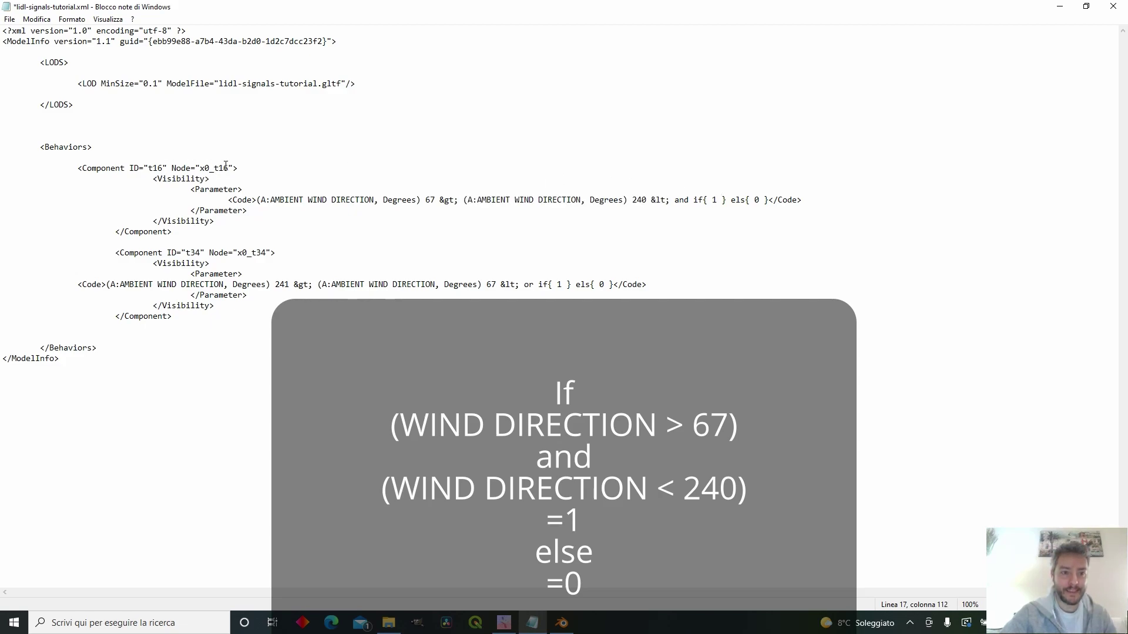
click(758, 200)
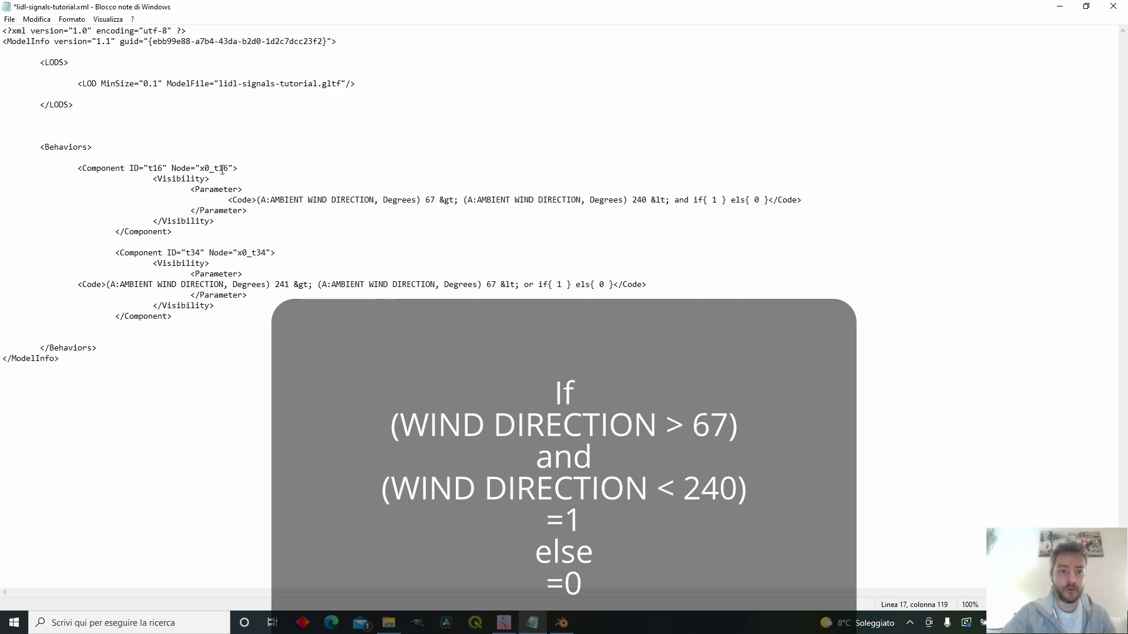
Restore the XML window beside the compass image and examine the t34 component's ID and Node attributes.
click(1086, 6)
drag(811, 145, 719, 144)
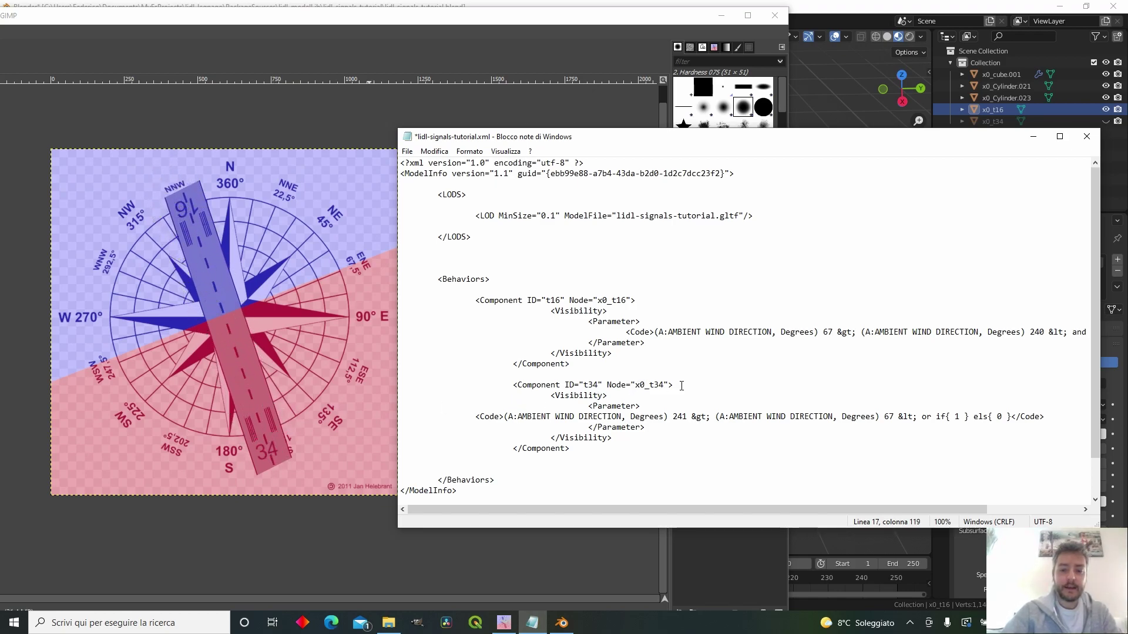
drag(682, 386, 550, 386)
click(741, 385)
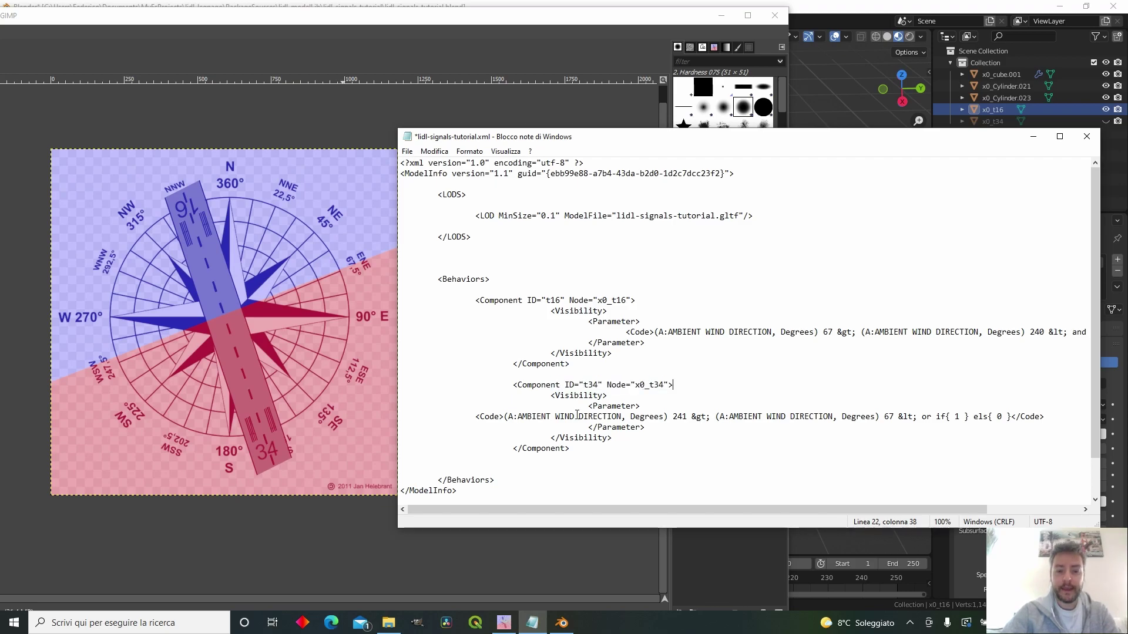
Examine the t34 component's Code line: both wind direction conditions, 241 &gt; and 67 &lt;, and the or operator joining them.
drag(505, 418, 711, 419)
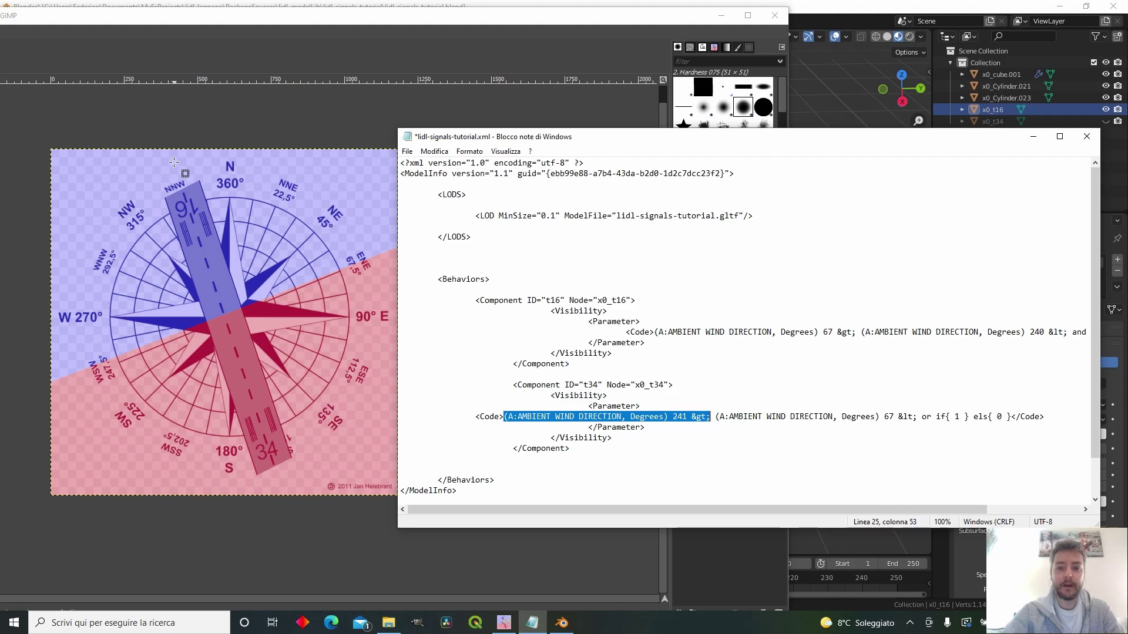
click(695, 386)
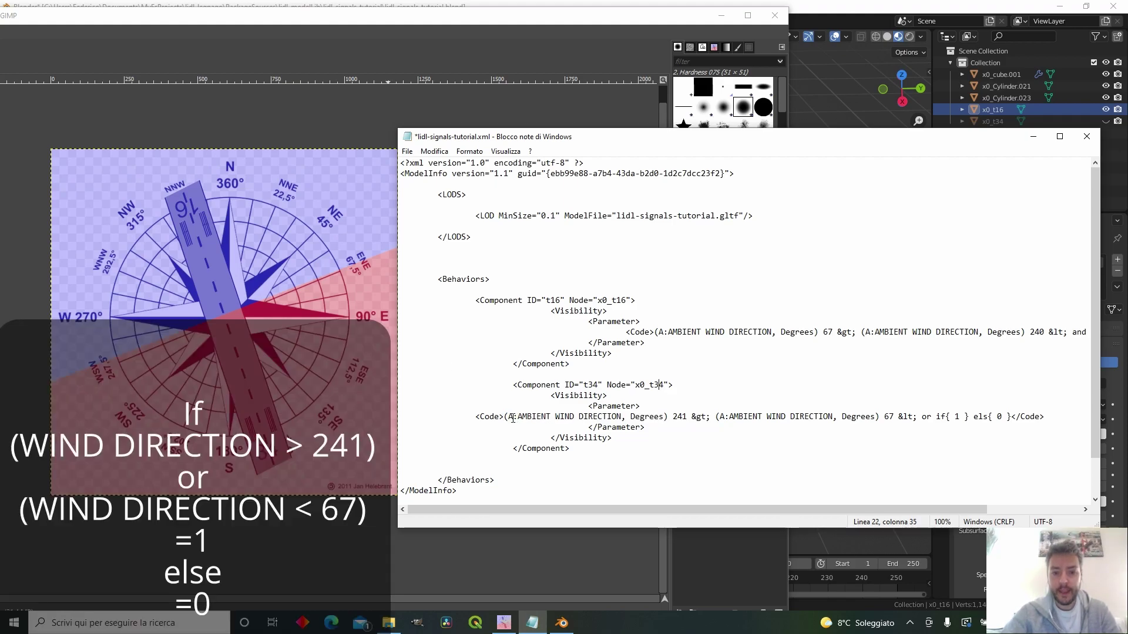
drag(504, 419, 668, 420)
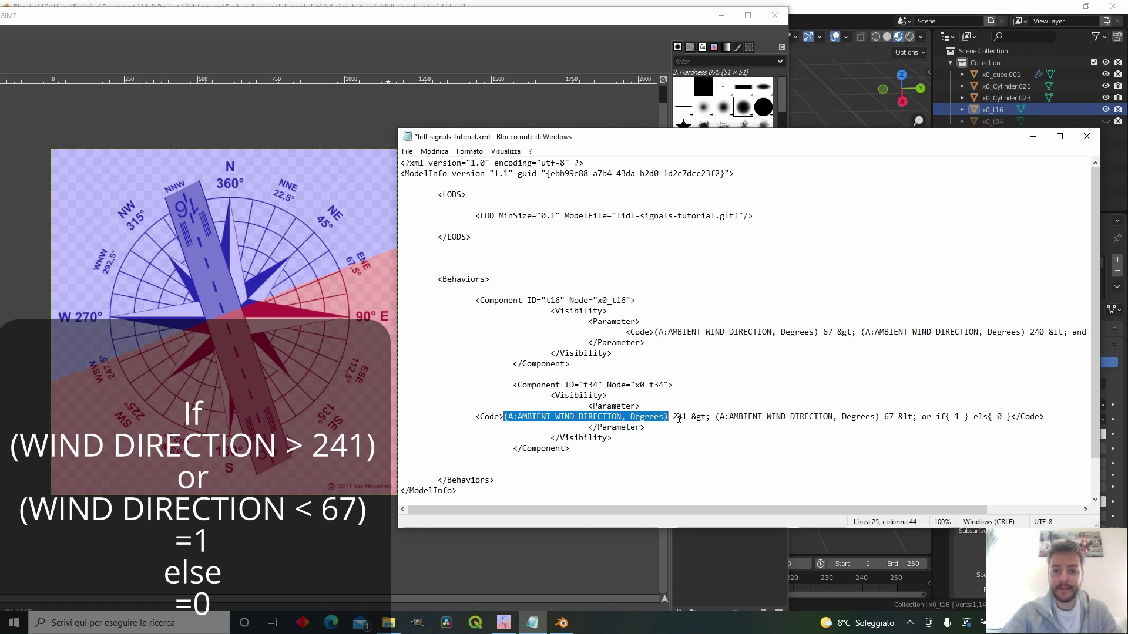
double_click(927, 418)
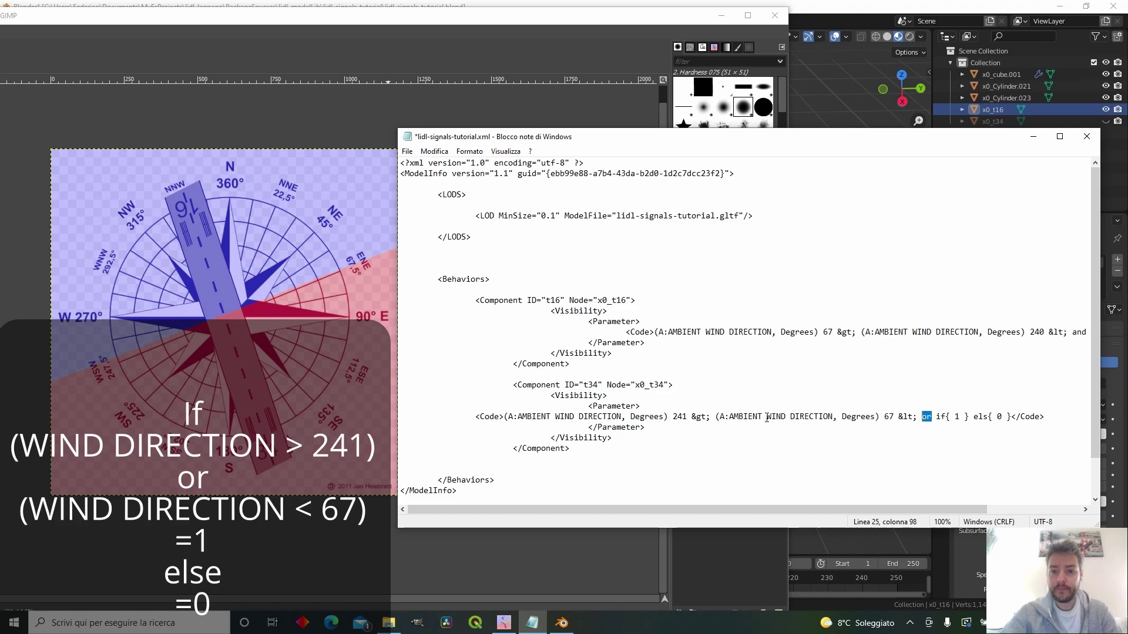
drag(716, 417, 880, 417)
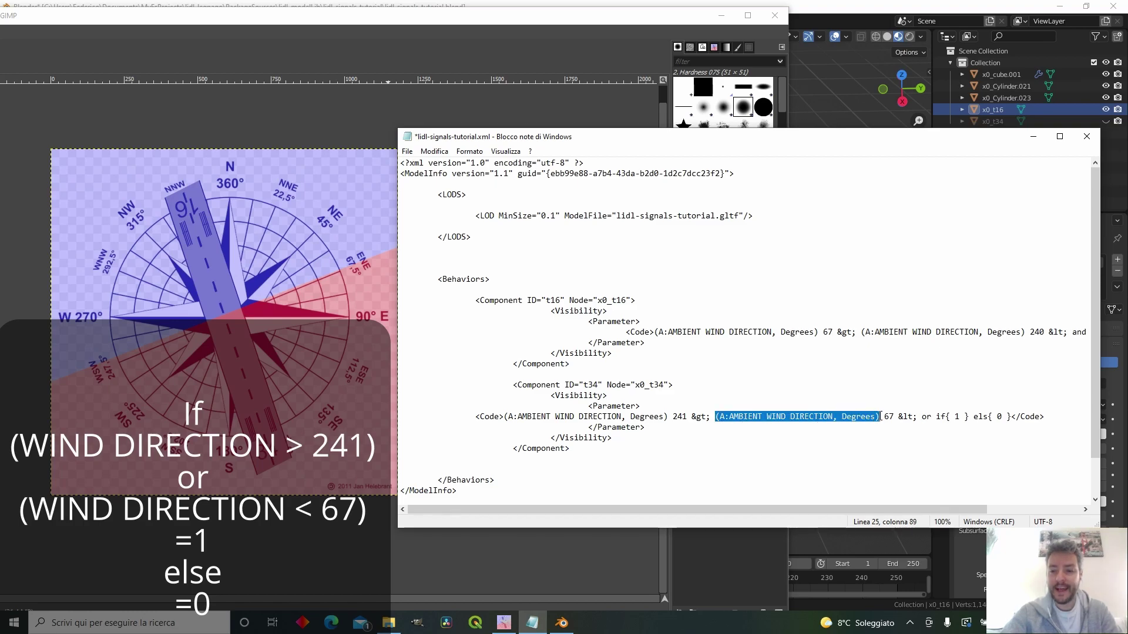
click(889, 417)
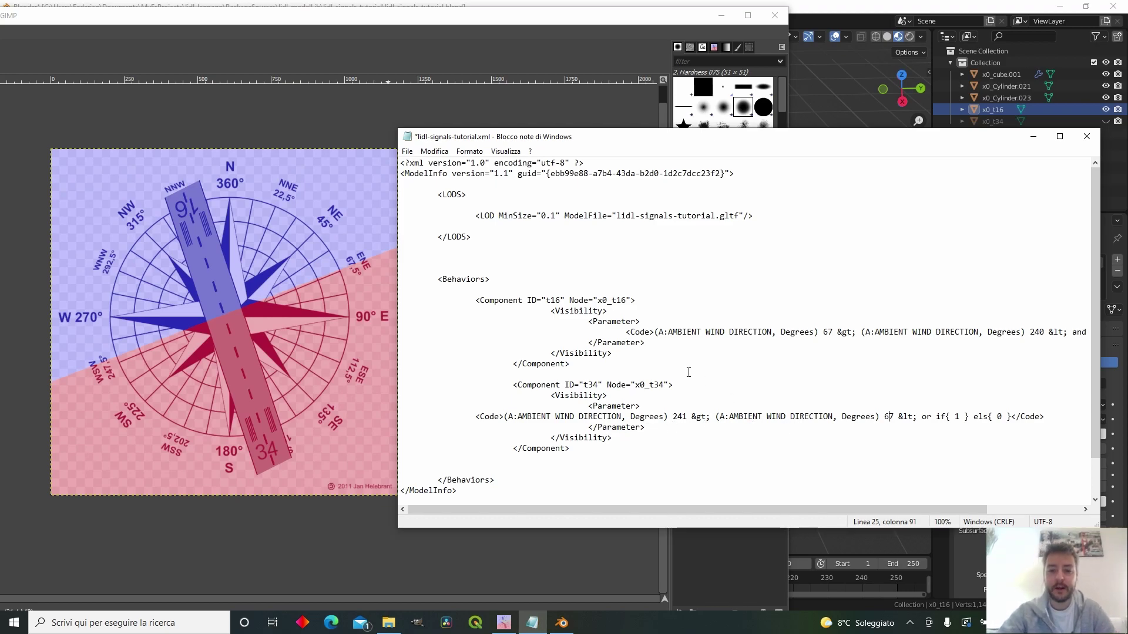
click(685, 418)
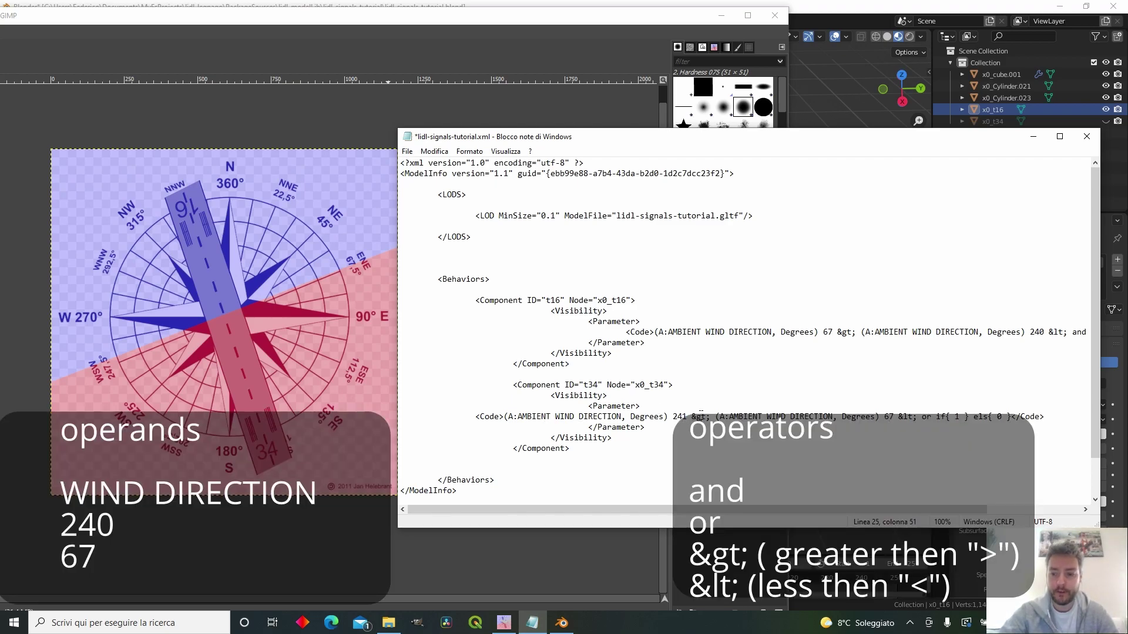
Enter the sample operators > < + - / == on a new line below the closing ModelInfo tag and delete them.
click(529, 486)
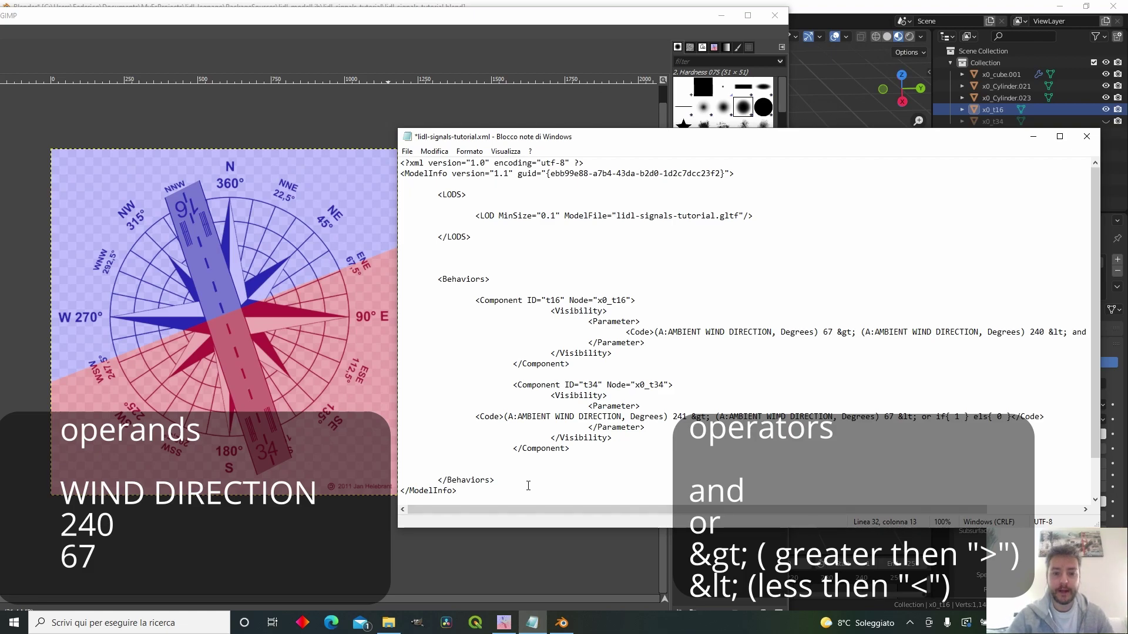
key(Return)
key(Return)
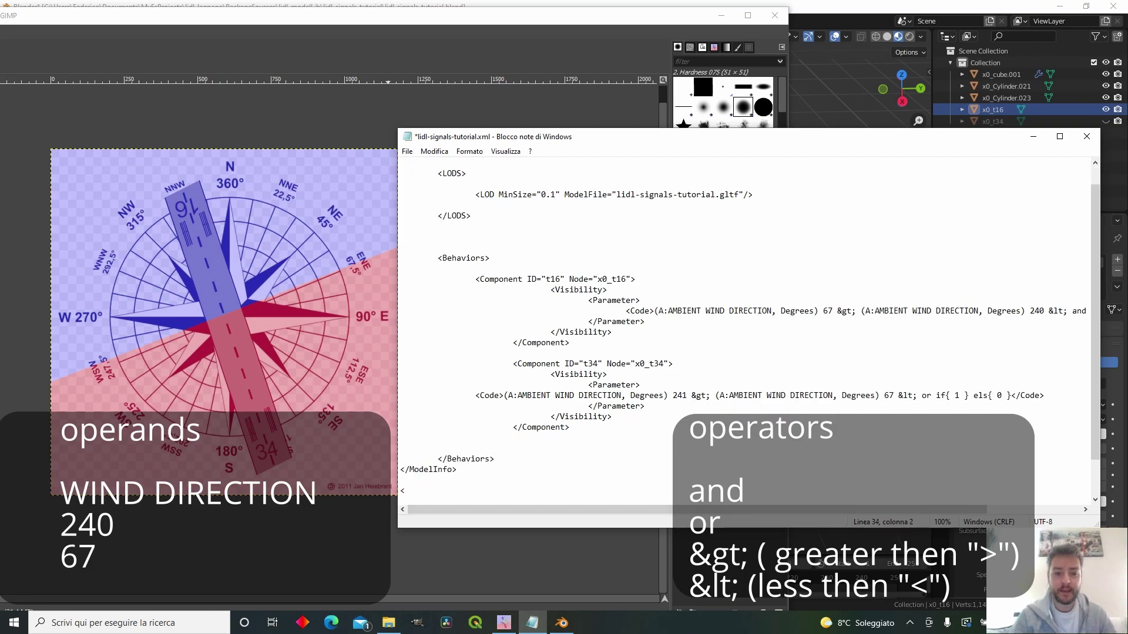
text(< >)
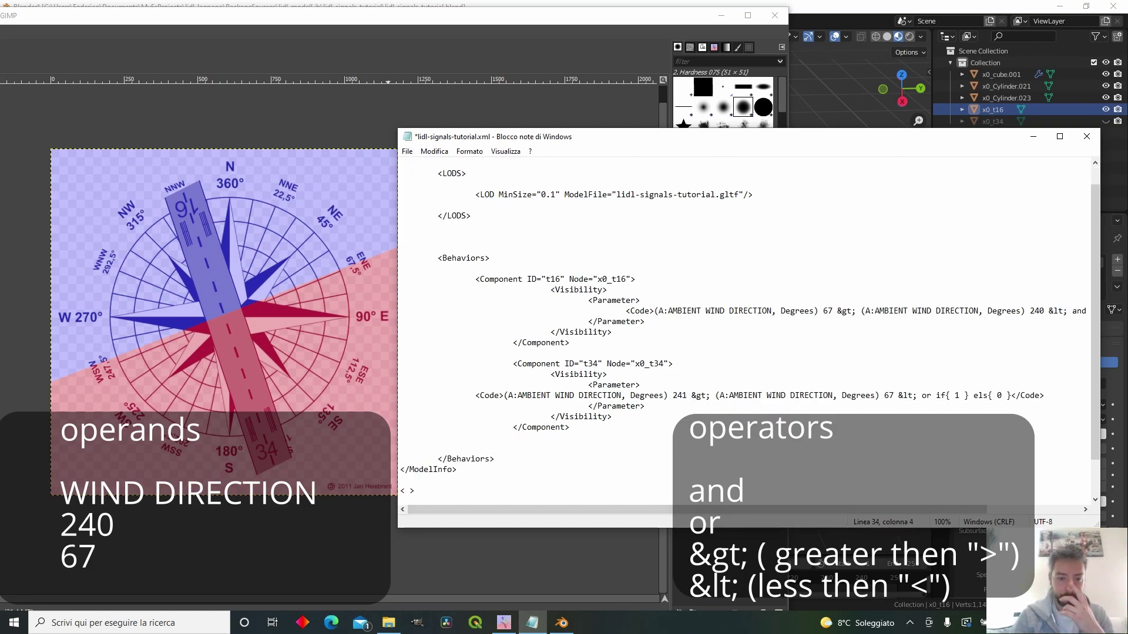
key(BackSpace)
key(BackSpace)
key(BackSpace)
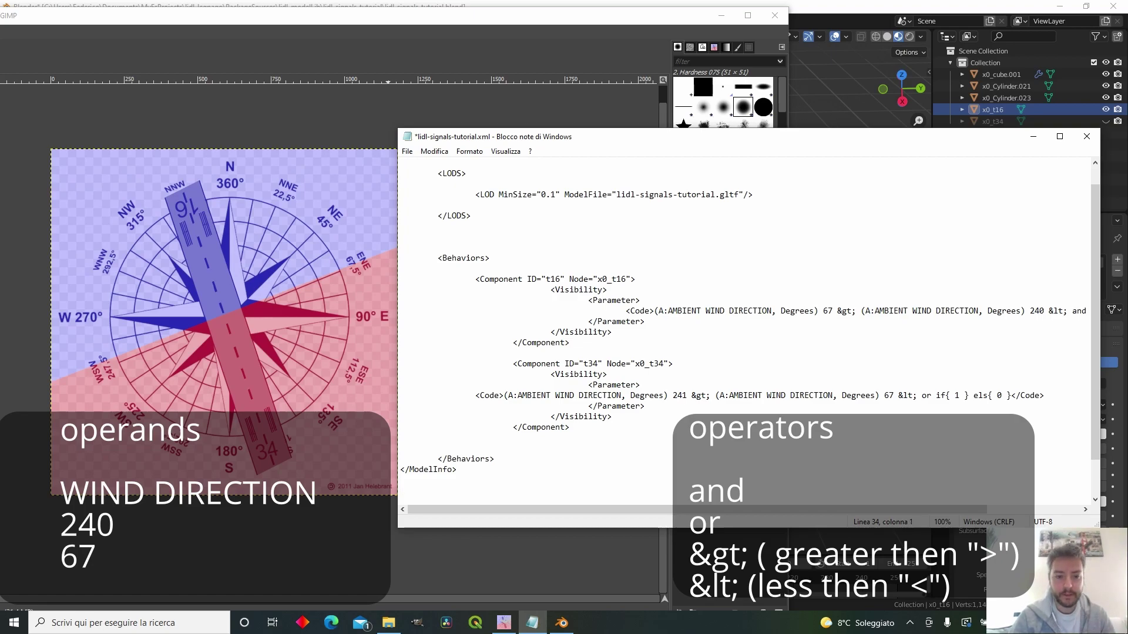
text(< )
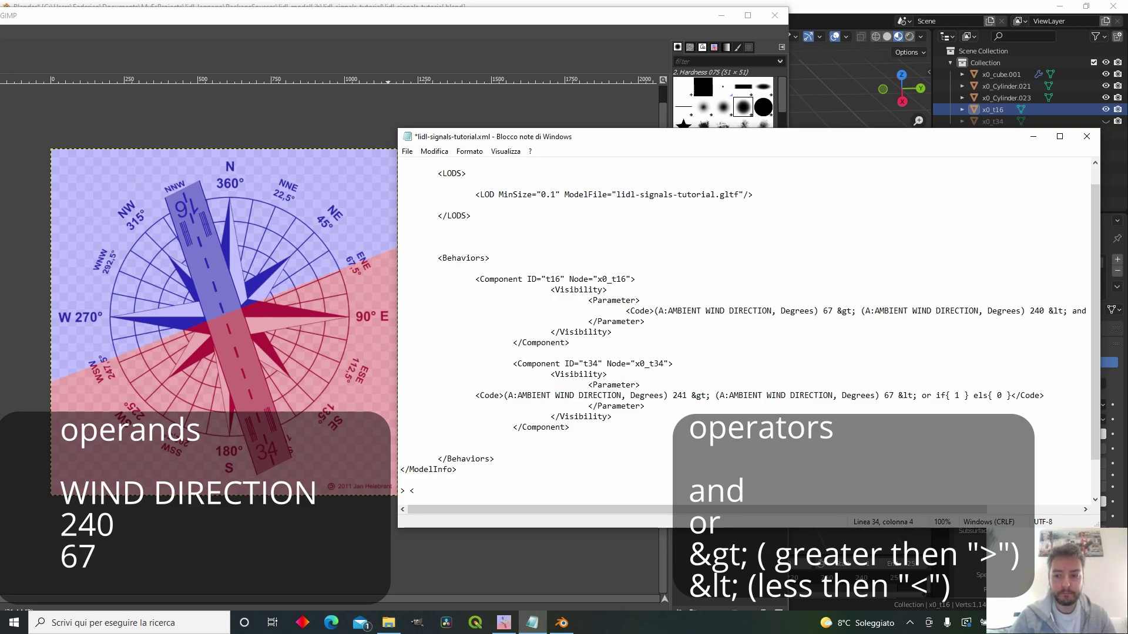
text(+ - / )
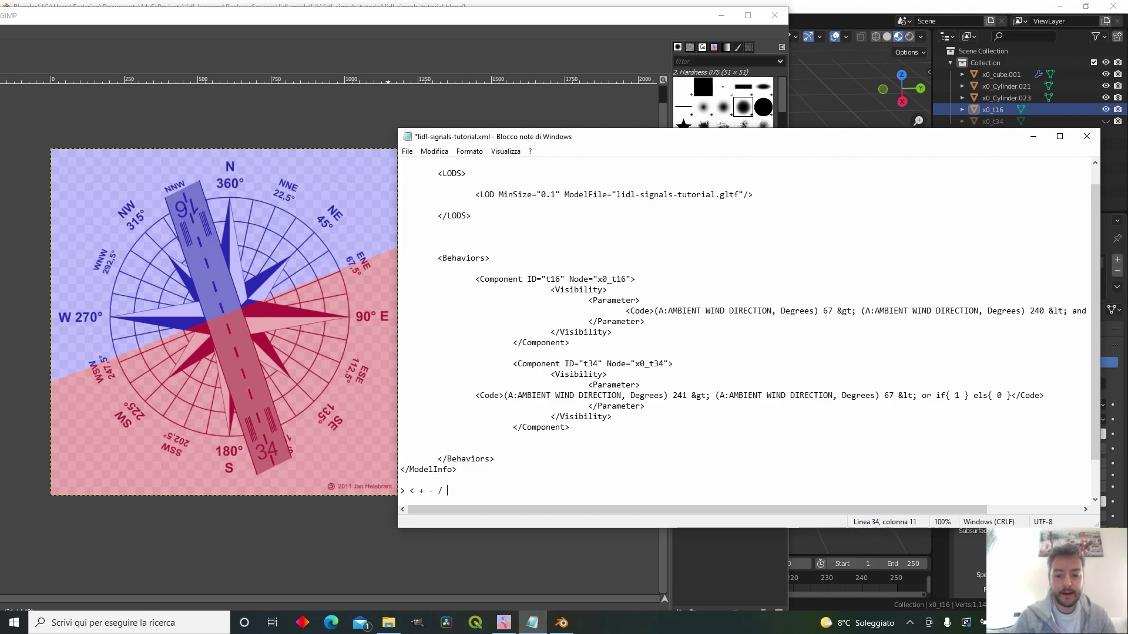
text(==)
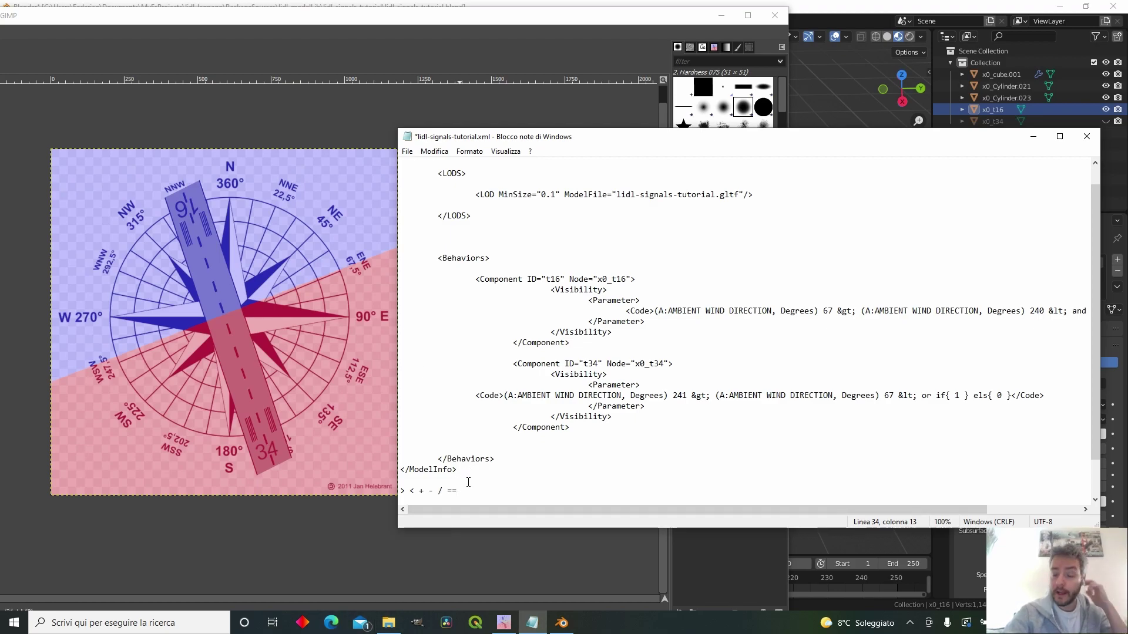
drag(474, 495, 391, 494)
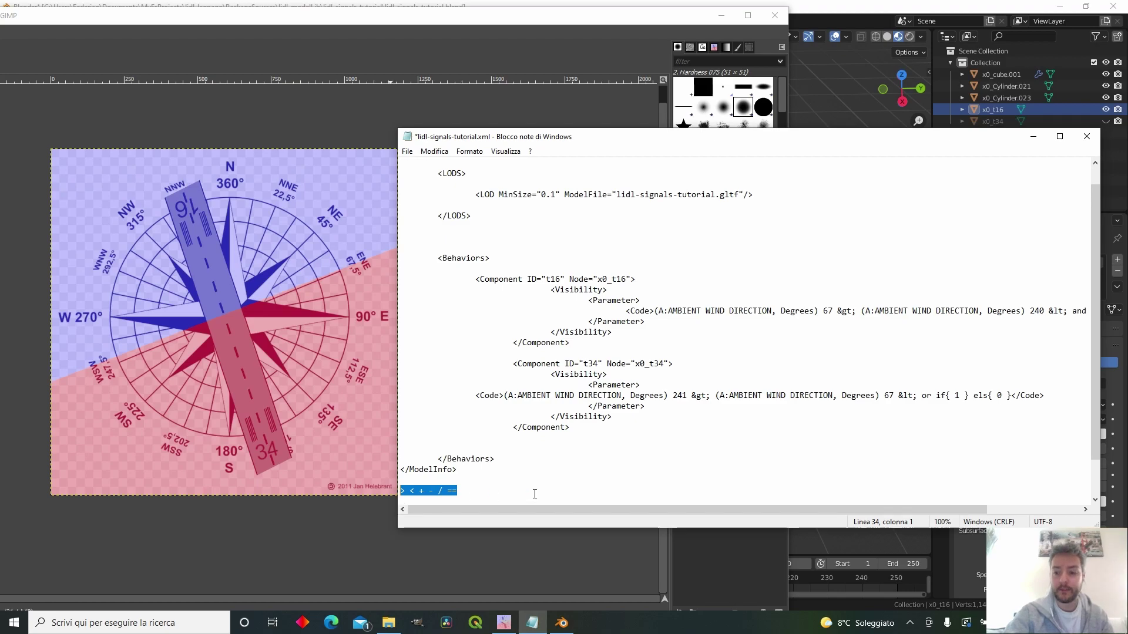
key(Delete)
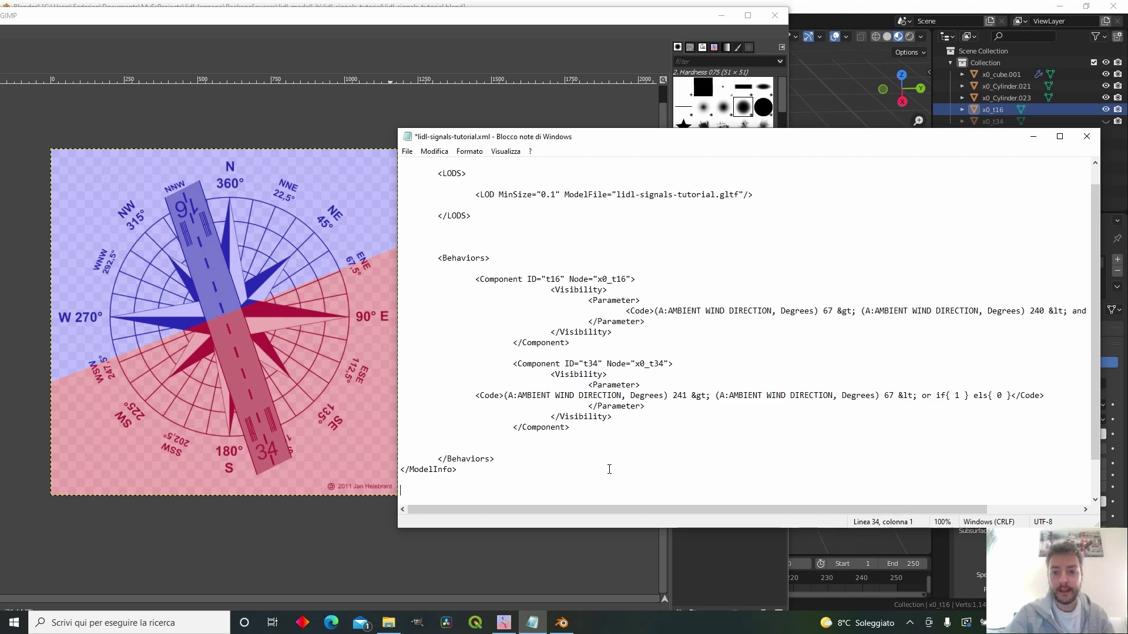
Check the &gt; and &lt; operators in the t34 Code line and open the XML document's file commands.
click(696, 396)
click(904, 396)
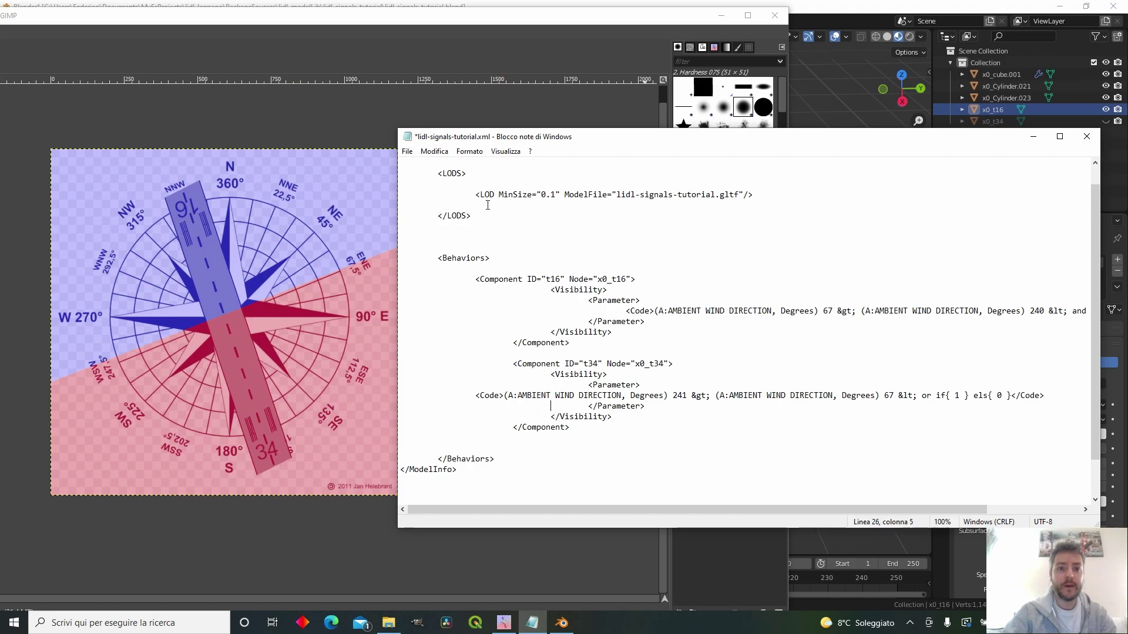
click(407, 151)
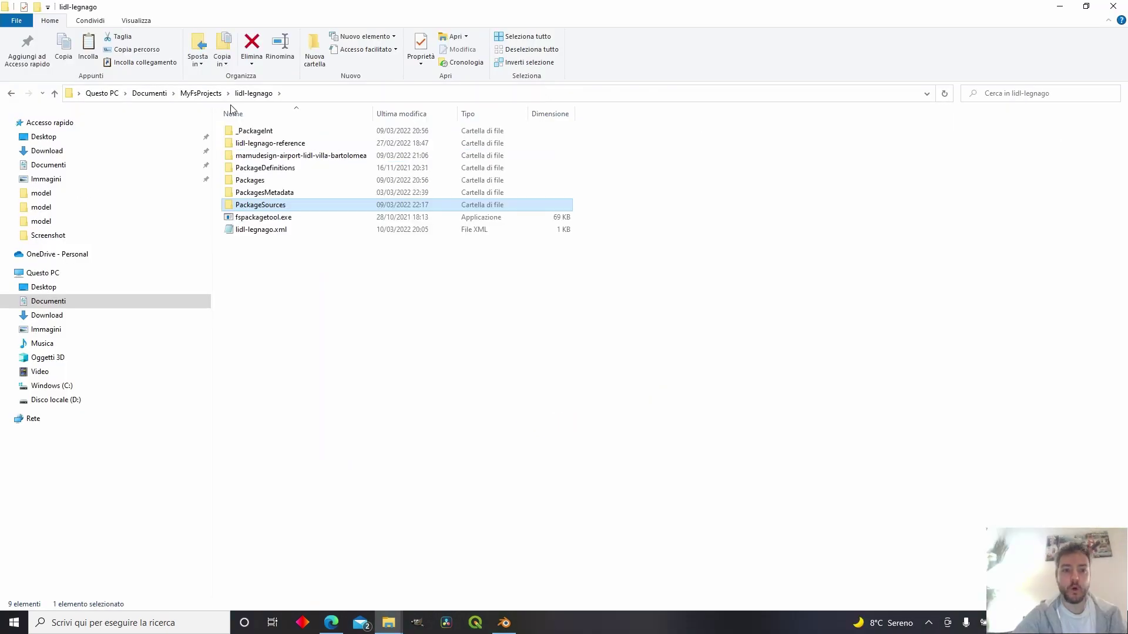
Build the package by running fspackagetool.exe on lidl-legnago.xml and minimize its console window.
drag(286, 228, 306, 220)
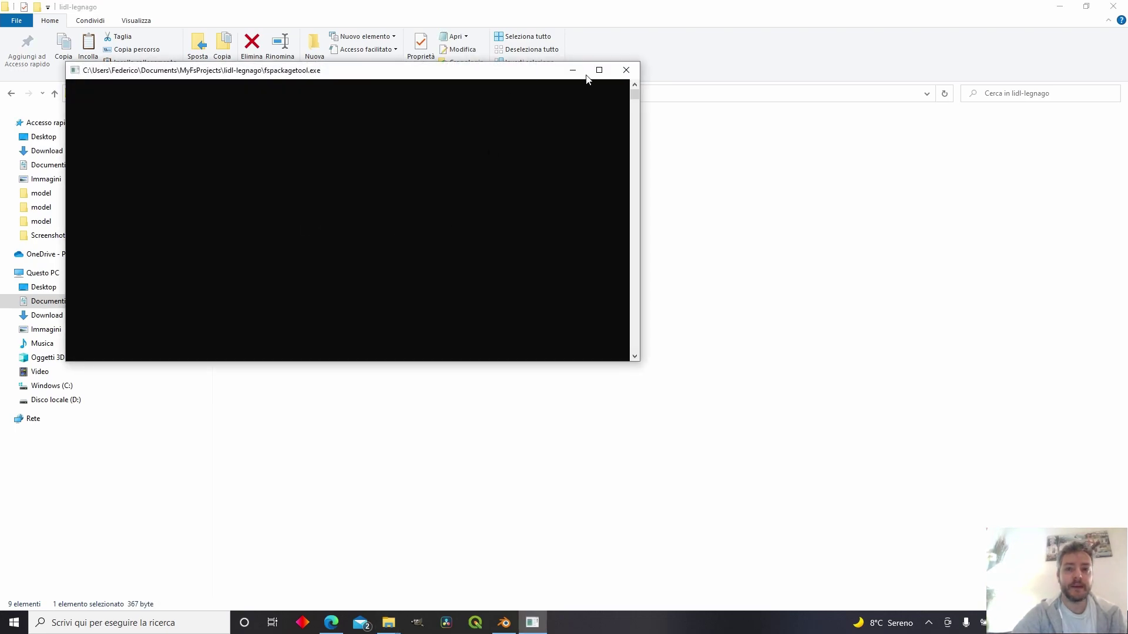
click(573, 70)
Locate fspackagetool.exe in the MSFS SDK's Tools\bin folder on drive C.
click(83, 388)
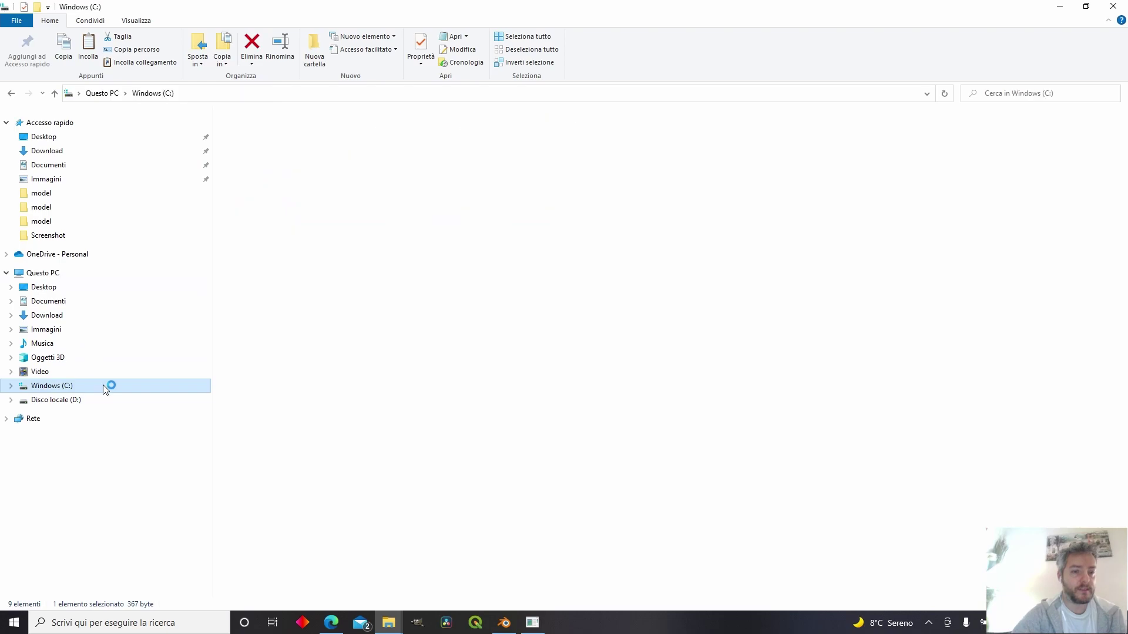
double_click(325, 237)
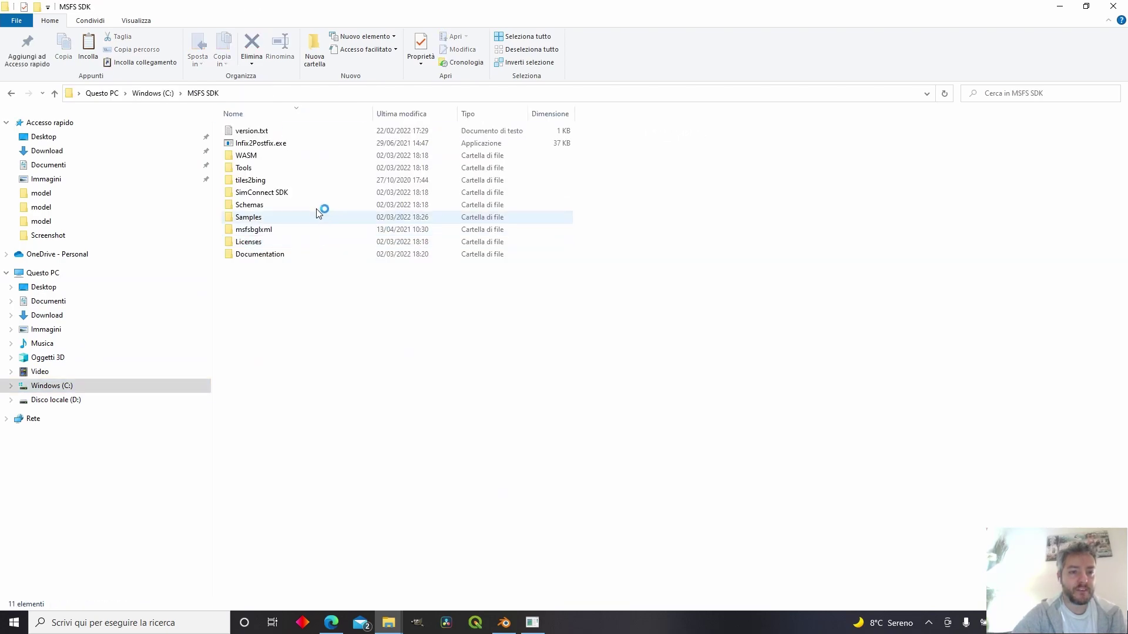
double_click(320, 168)
double_click(320, 143)
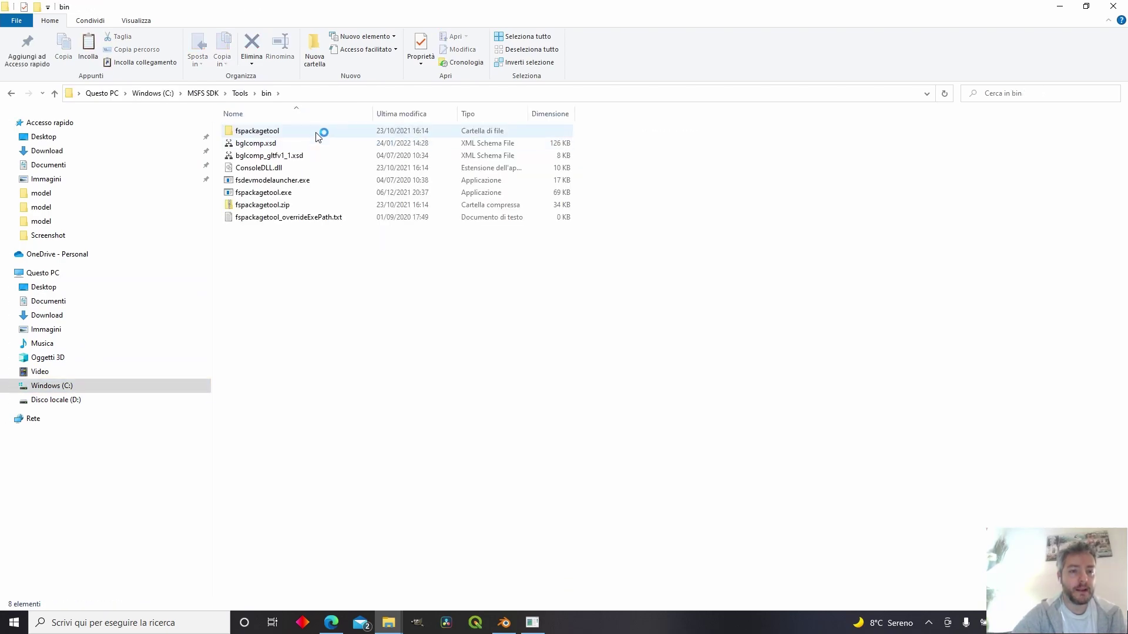
click(312, 193)
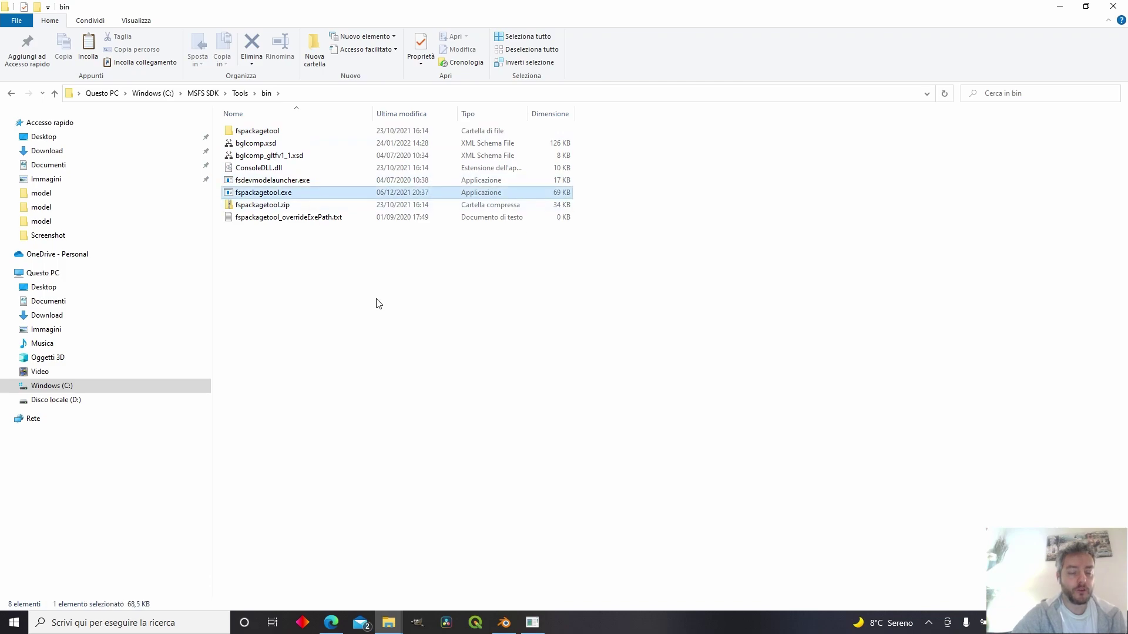
Return to the lidl-legnago project folder, bring back the build console, review its finished output and close it.
click(68, 199)
click(259, 93)
click(302, 294)
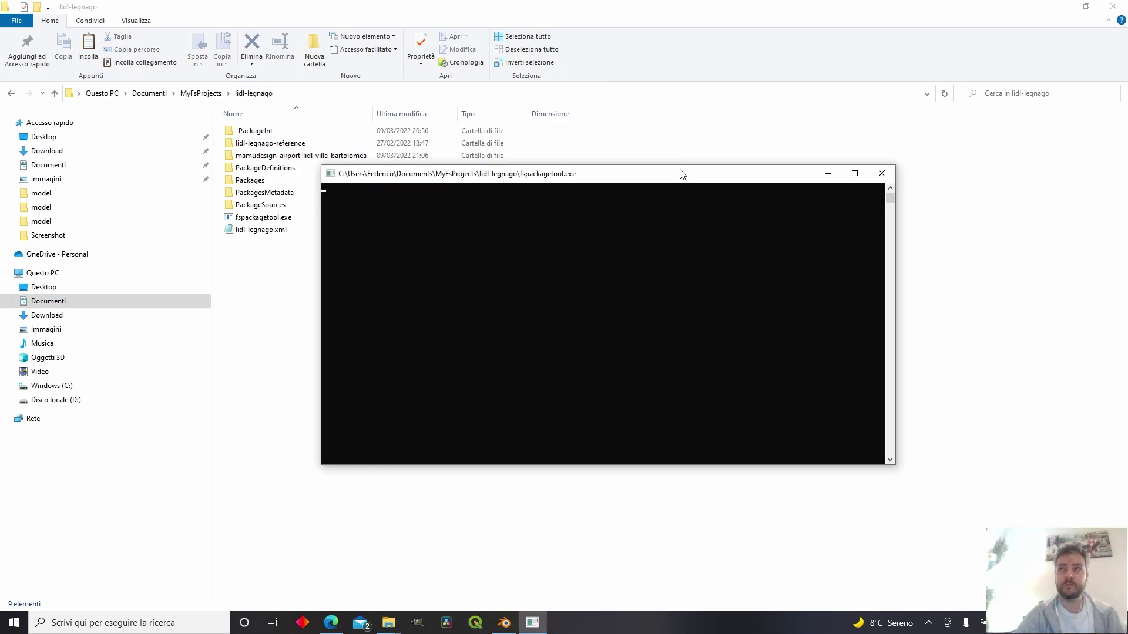
mouse_move(681, 174)
mouse_down()
mouse_move(426, 70)
mouse_move(605, 106)
mouse_move(682, 174)
mouse_up()
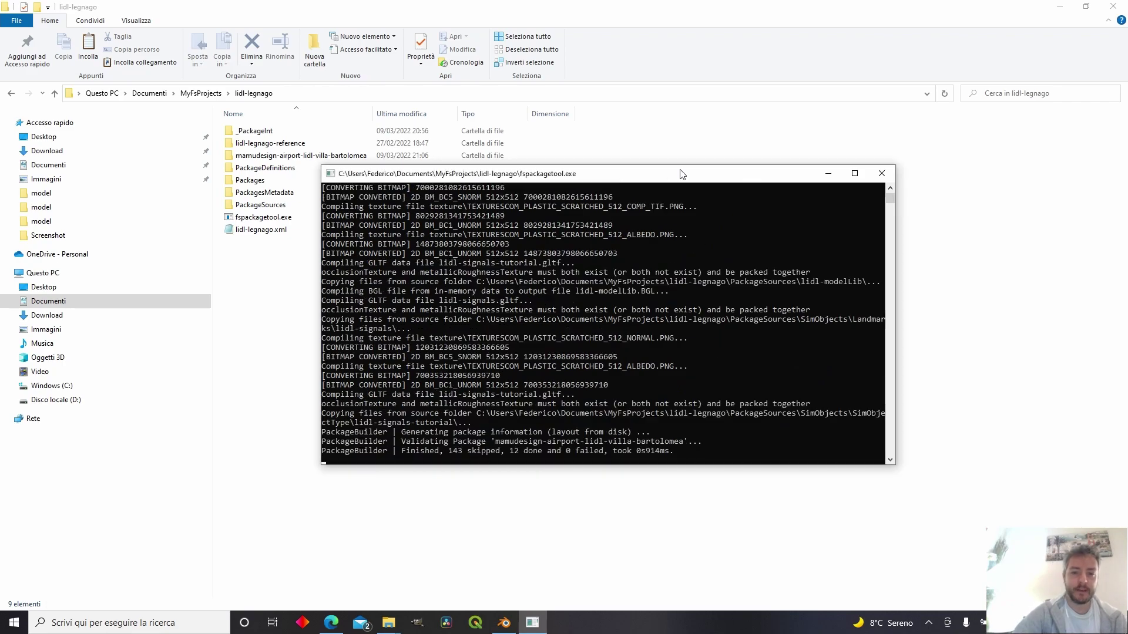
scroll(570, 423, down, 2)
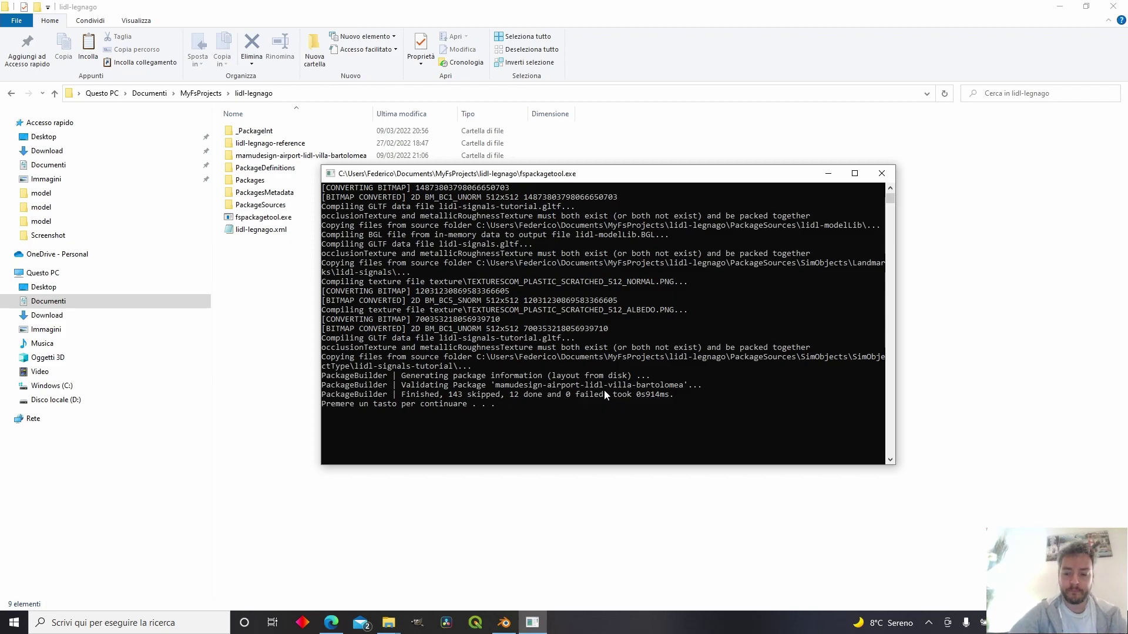
key(Return)
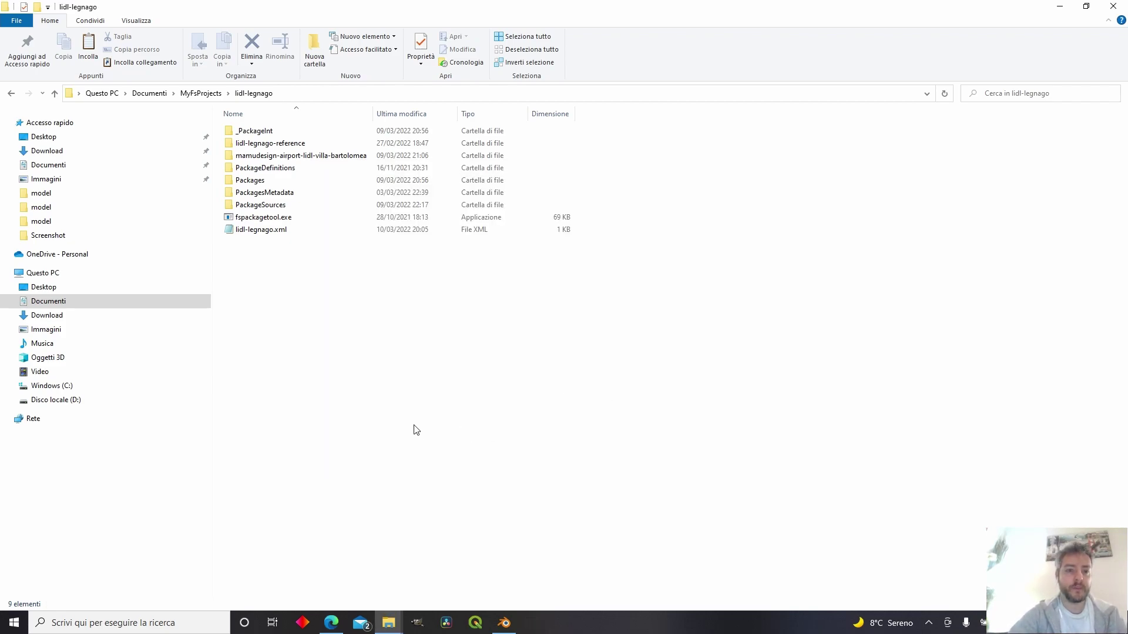
Copy the mamudesign-airport-lidl-villa-bartolomea folder from the project's Packages folder into the MSFS Community folder.
double_click(361, 185)
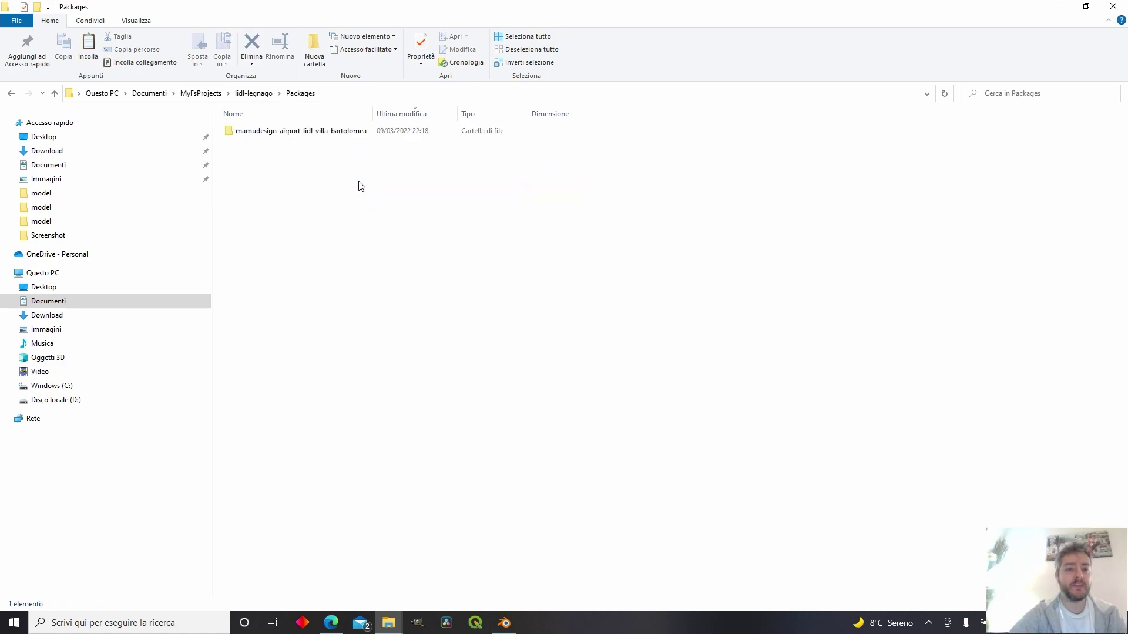
double_click(404, 133)
click(405, 134)
key(alt+Up)
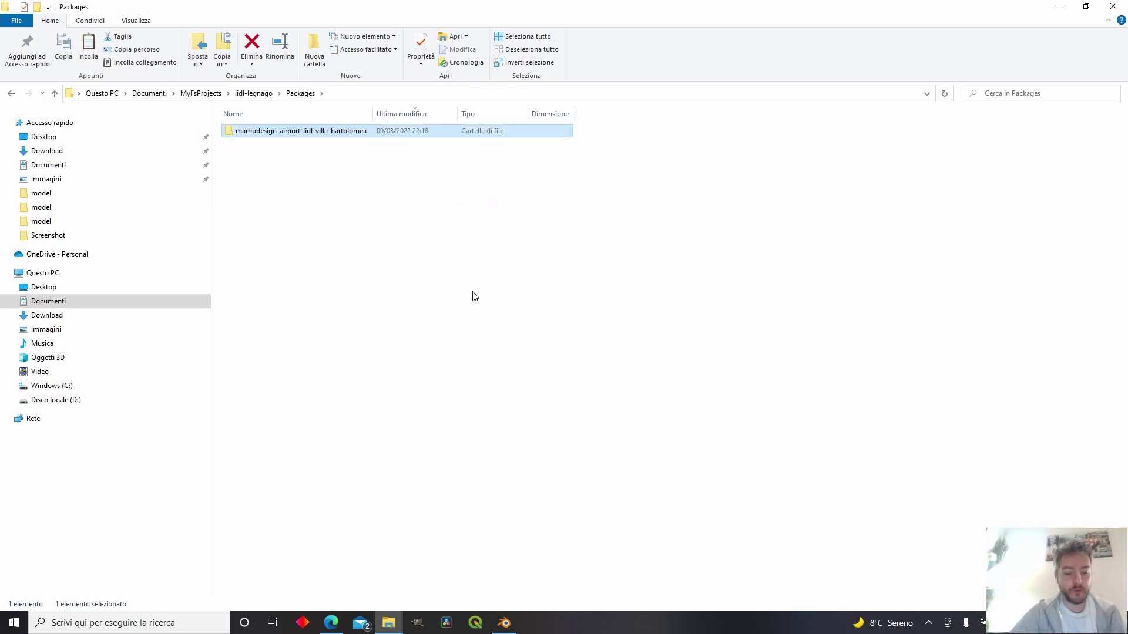
key(super+d)
double_click(1093, 87)
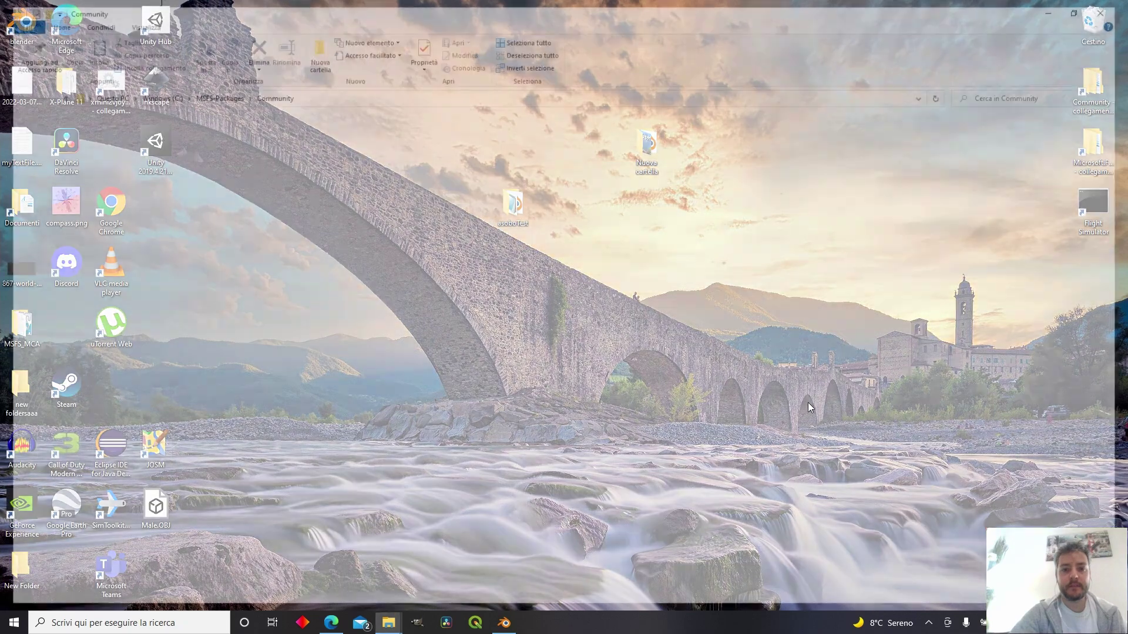
key(ctrl+v)
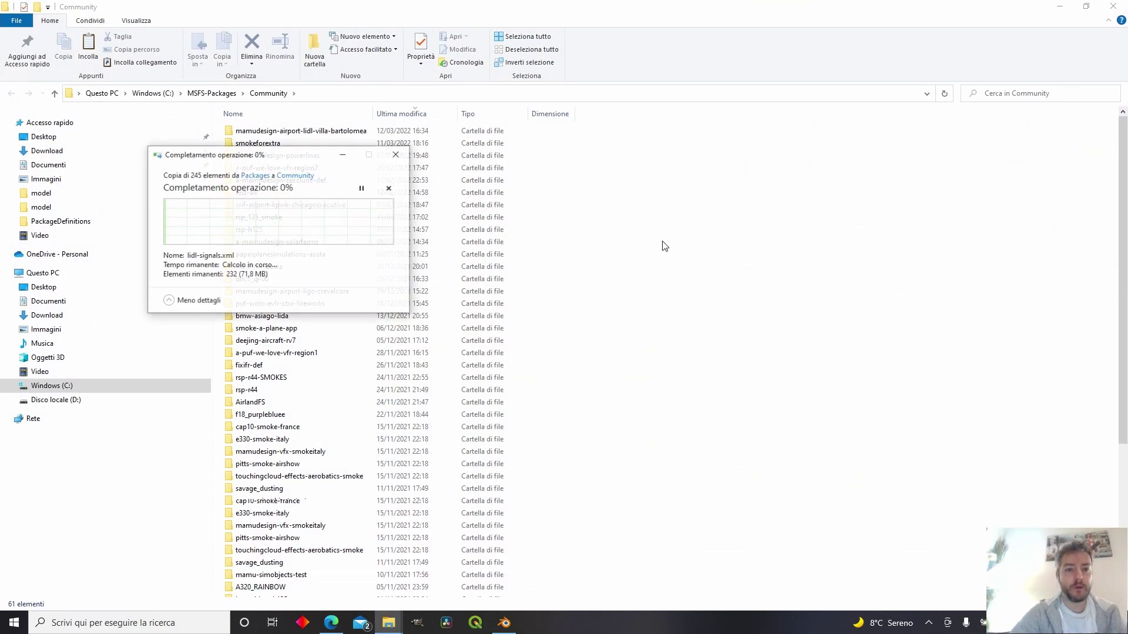
click(370, 222)
key(super+d)
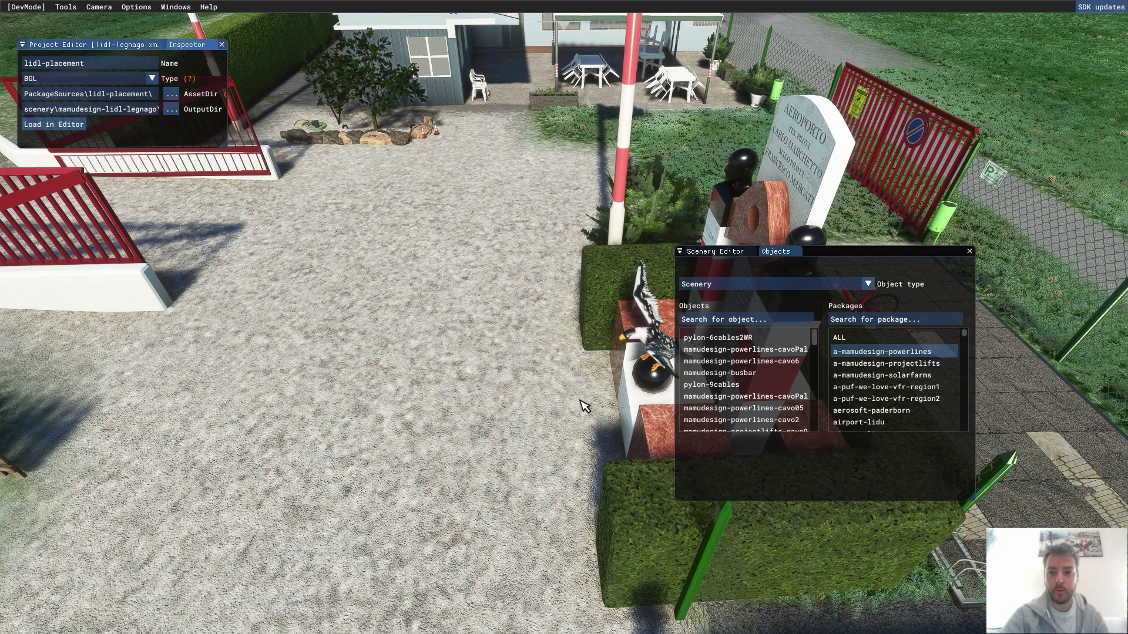
In Microsoft Flight Simulator's Scenery Editor, set the object type to SimObject and list objects from ALL packages.
click(869, 283)
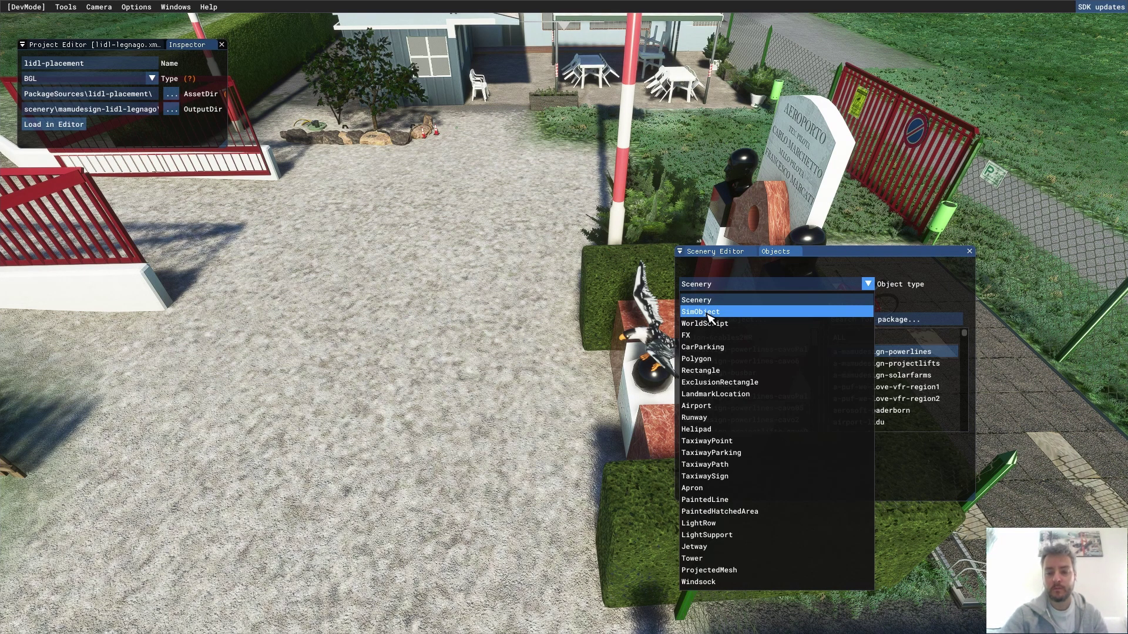
click(709, 312)
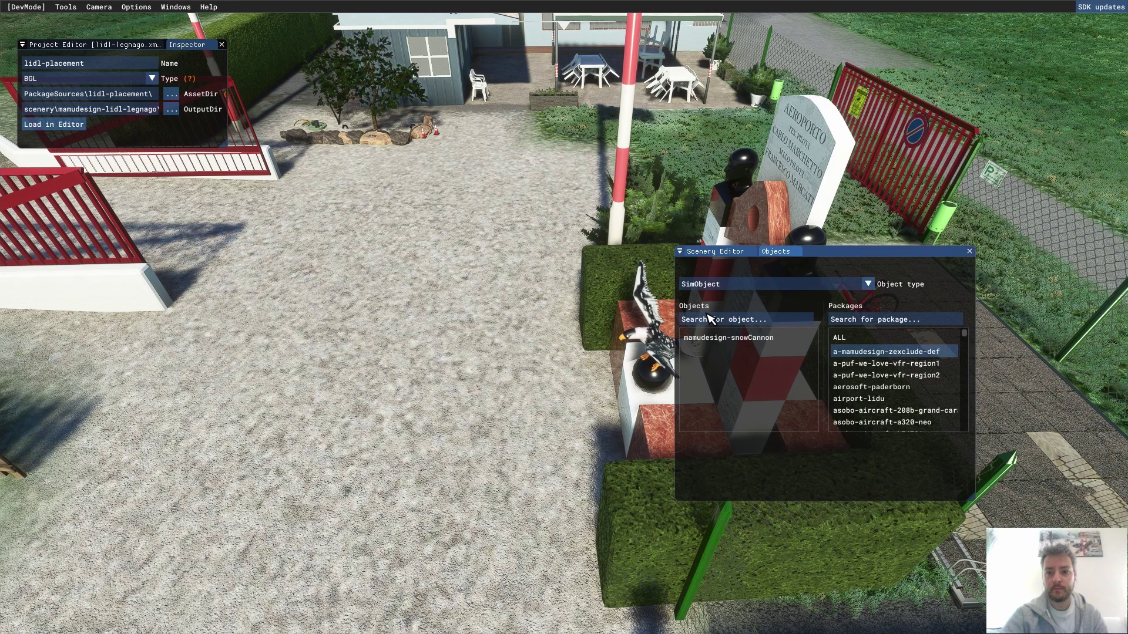
click(858, 341)
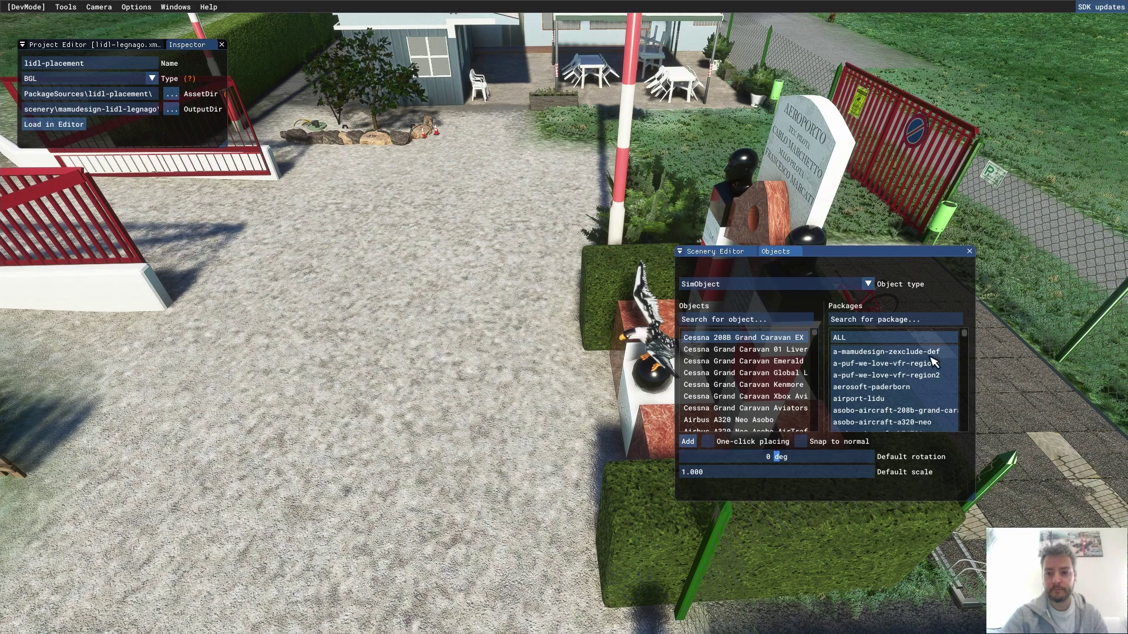
Search the SimObjects for "lidl", add lidl-signals-tutorial to the scene and return to the list of scenery objects.
click(720, 321)
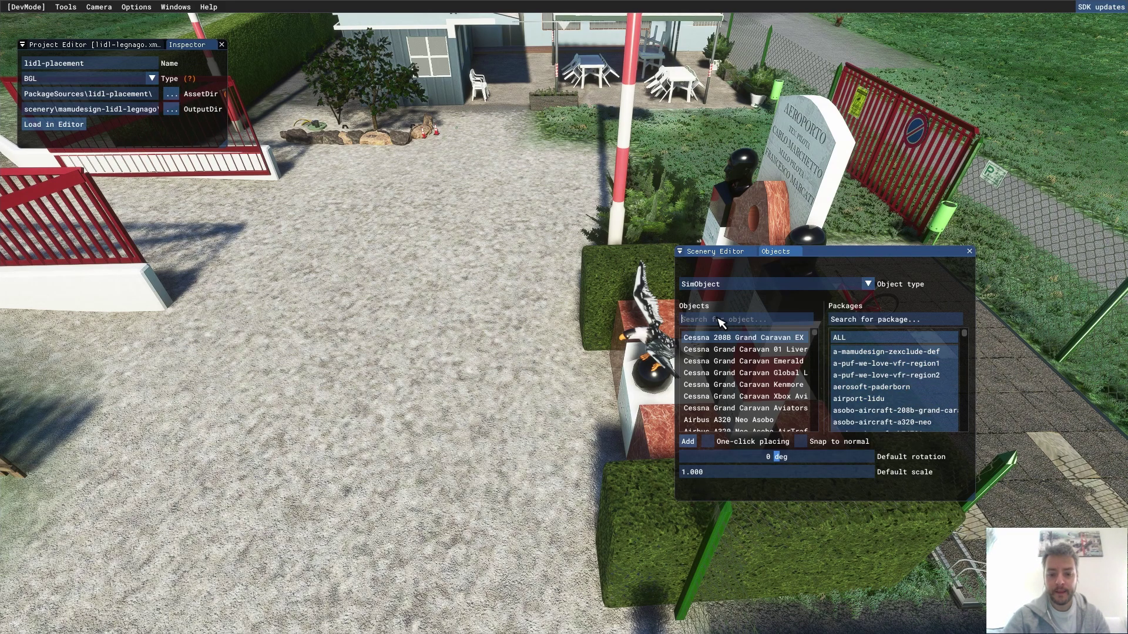
text(lidl)
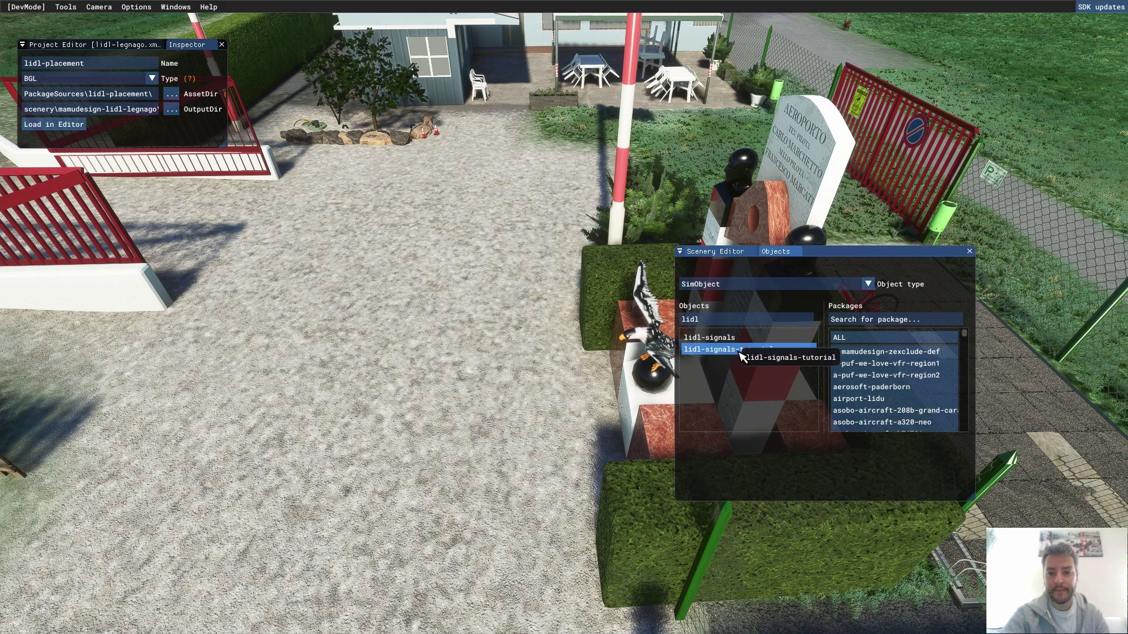
click(726, 352)
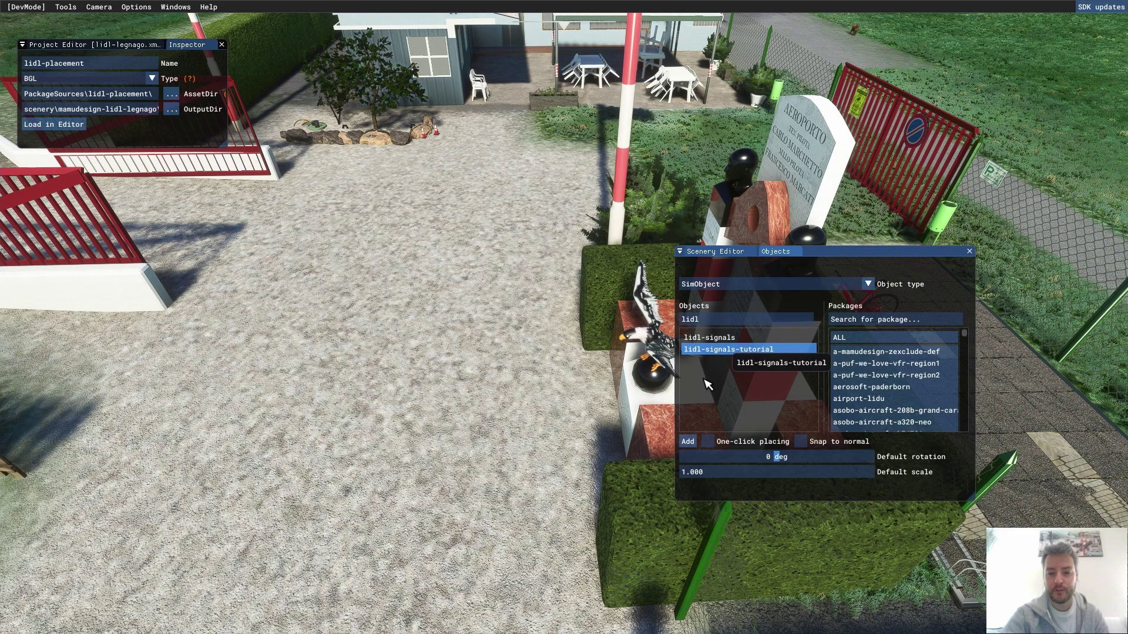
click(687, 442)
click(711, 252)
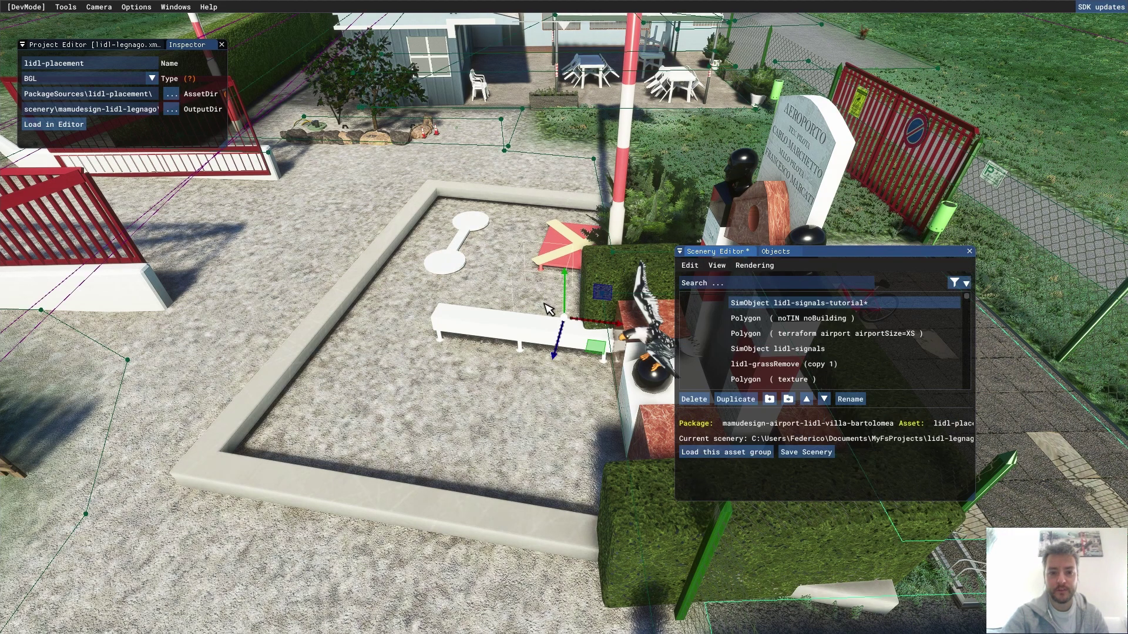
Move and rotate the new signals square into place on the gravel beside the hedged monument.
drag(594, 353, 474, 297)
key(space)
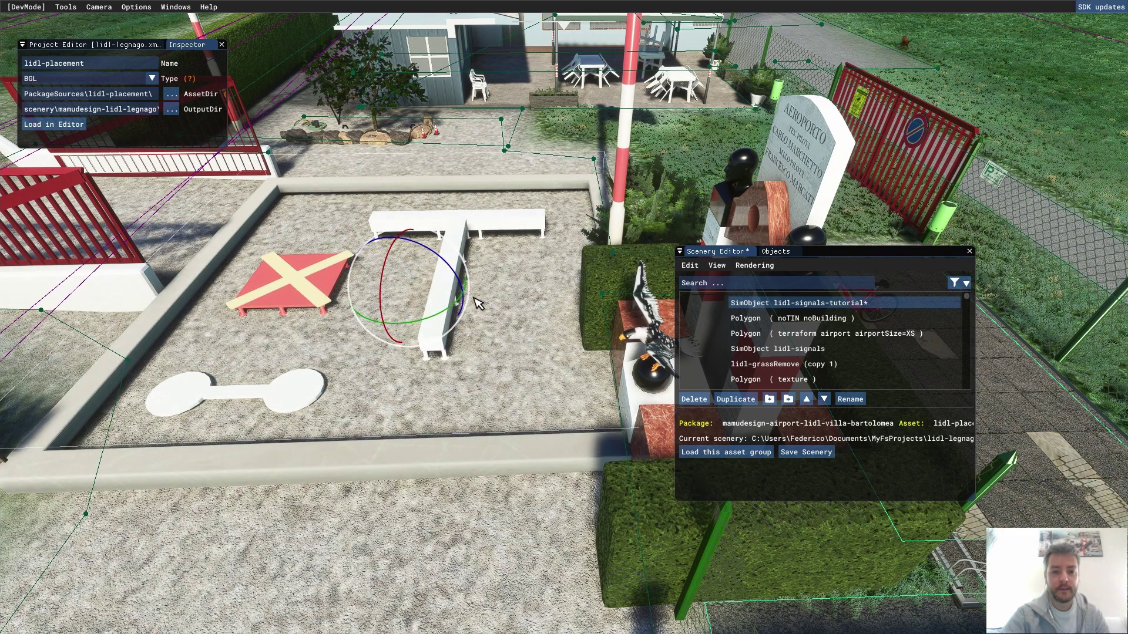
scroll(496, 375, down, 5)
scroll(470, 297, up, 5)
Clear space for the weather settings, open the ground-level wind layer and set its wind speed to 5.5 kts.
drag(717, 251, 835, 79)
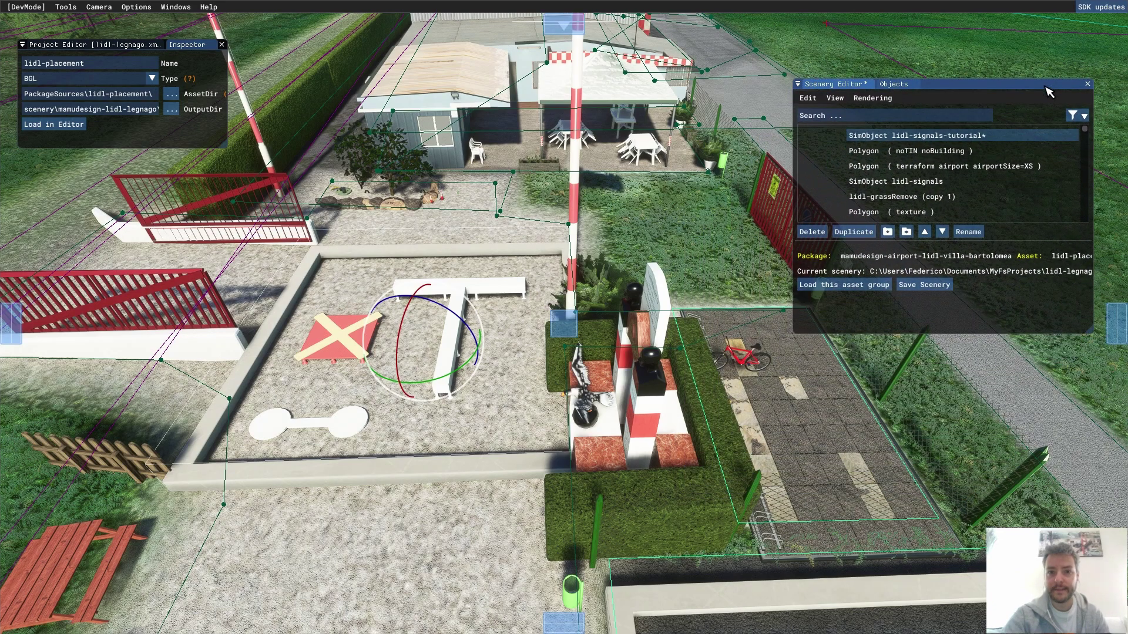
click(706, 47)
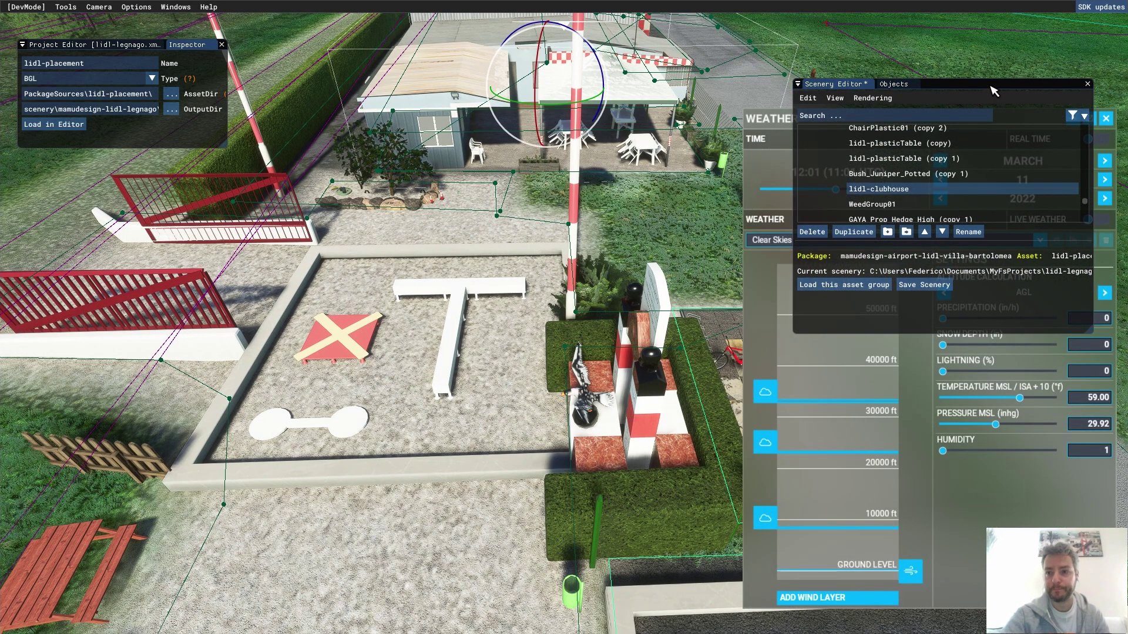
drag(993, 90, 967, 60)
click(911, 571)
drag(973, 396, 985, 396)
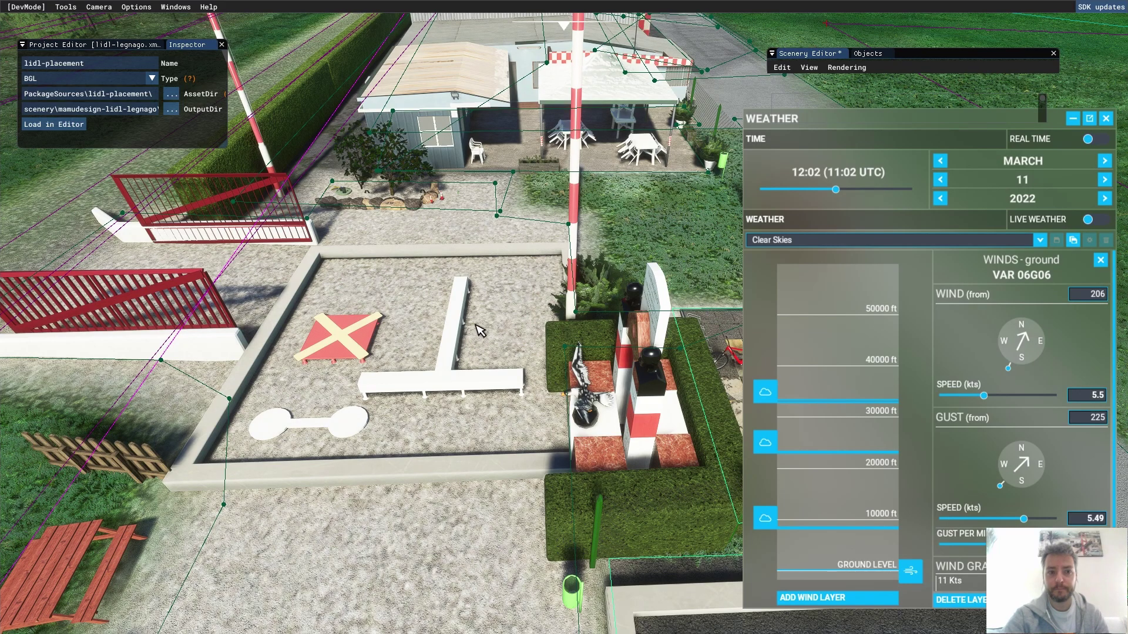
Set the ground wind speed to 33 kts, with wind from 321 and gusts from 316 degrees.
scroll(477, 331, down, 5)
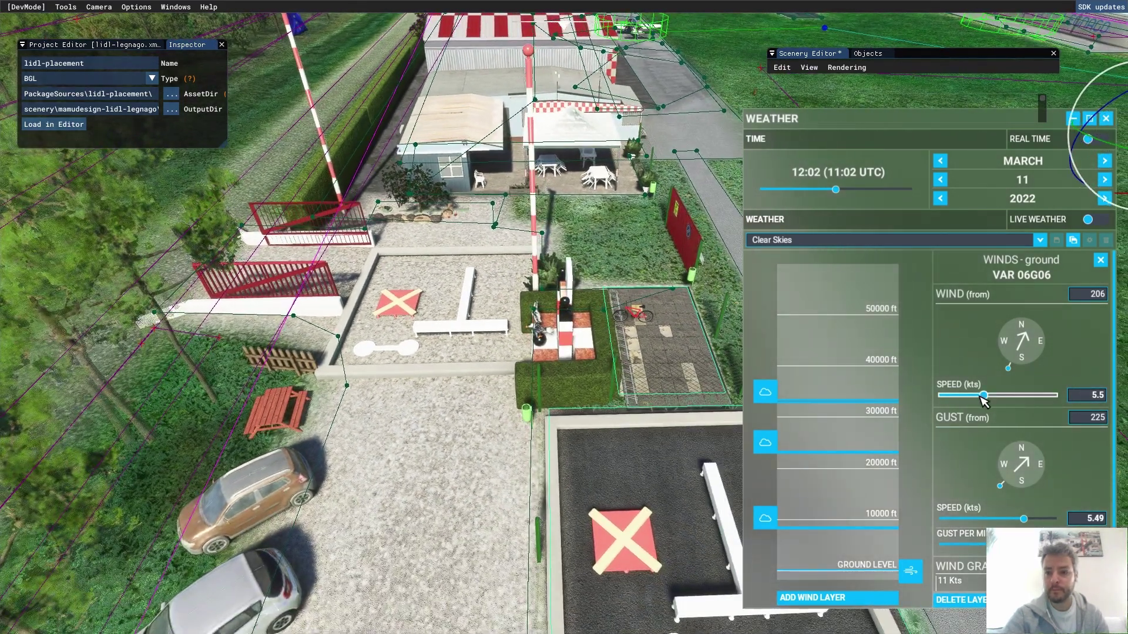
drag(983, 396, 1020, 396)
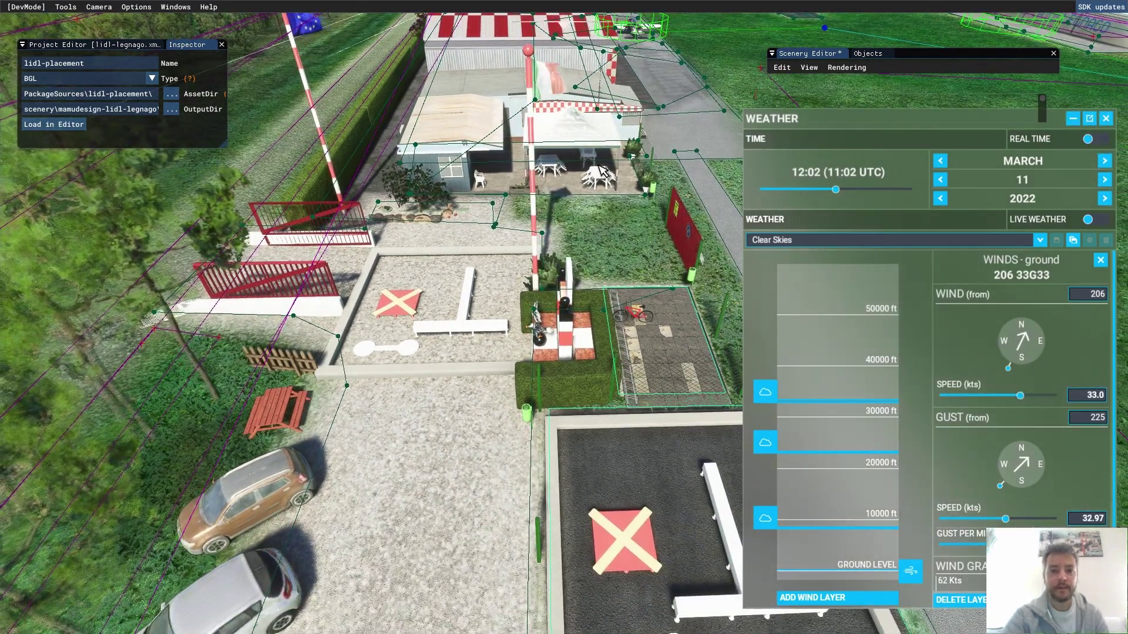
right_drag(602, 171, 579, 152)
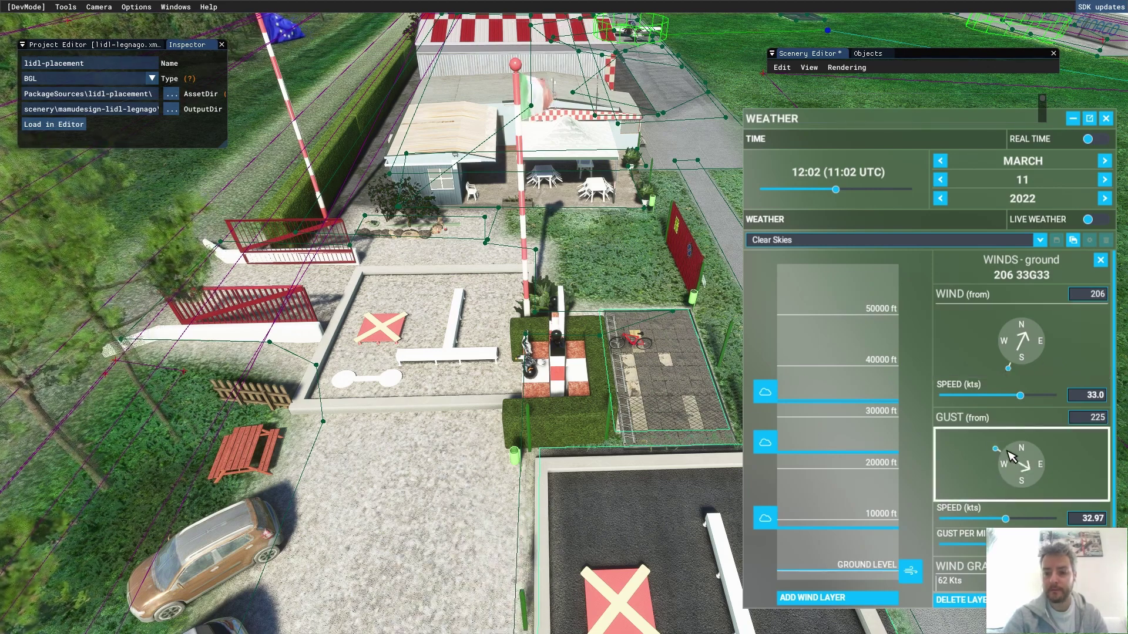
drag(1011, 455, 1002, 445)
drag(1009, 337, 1011, 329)
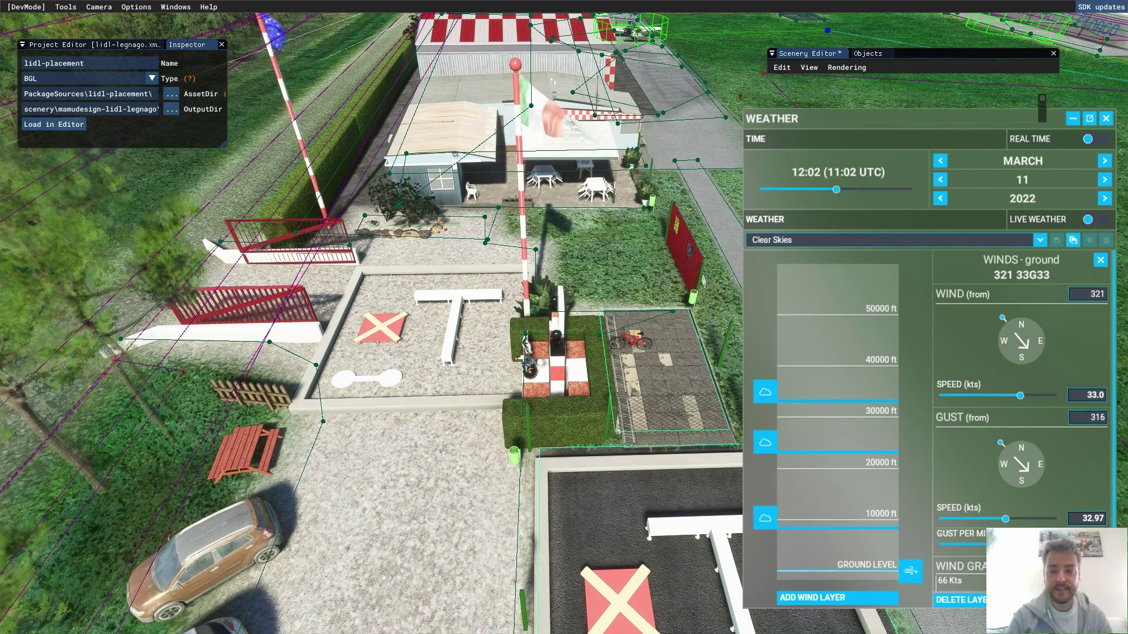
Switch to File Explorer and open the SimvarWatcher folder in the MSFS SDK's Samples on drive C.
key(super)
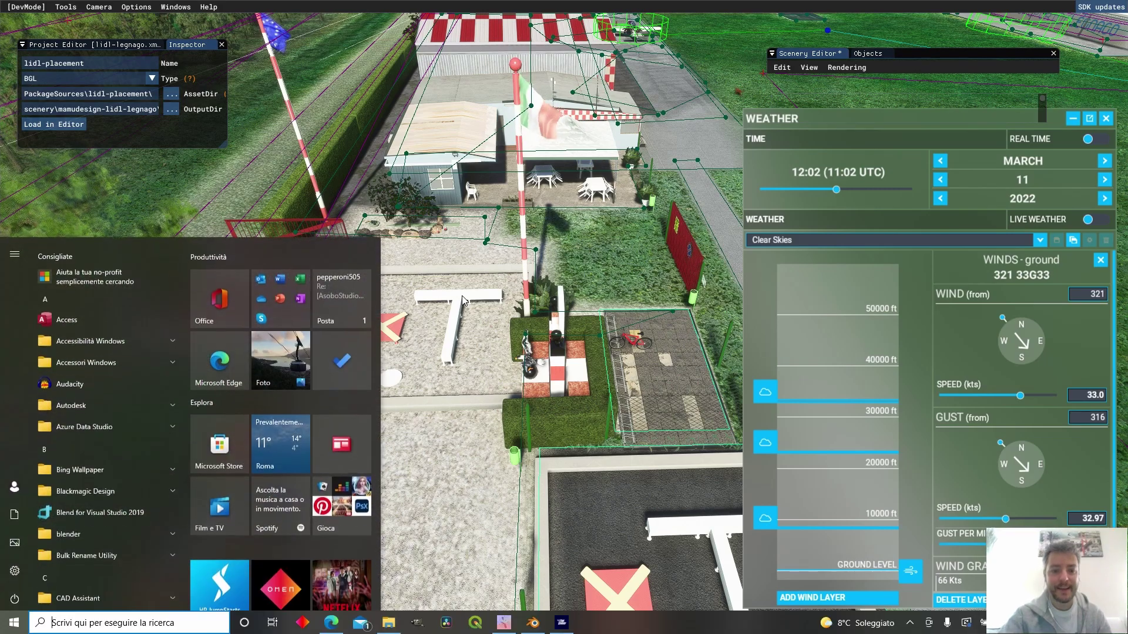
click(357, 623)
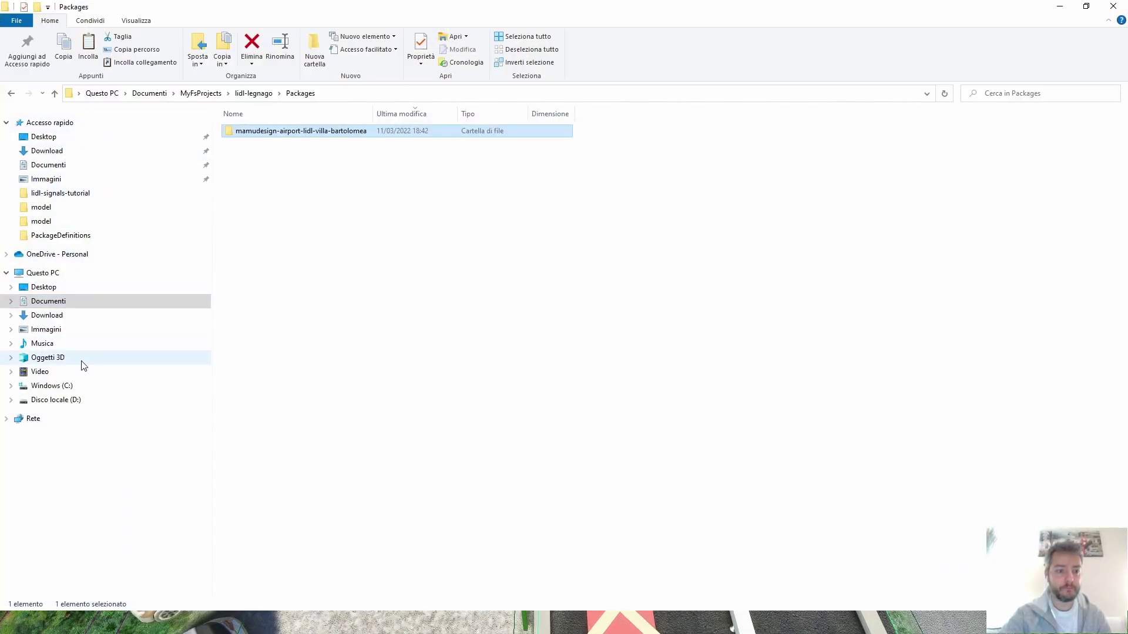
click(65, 387)
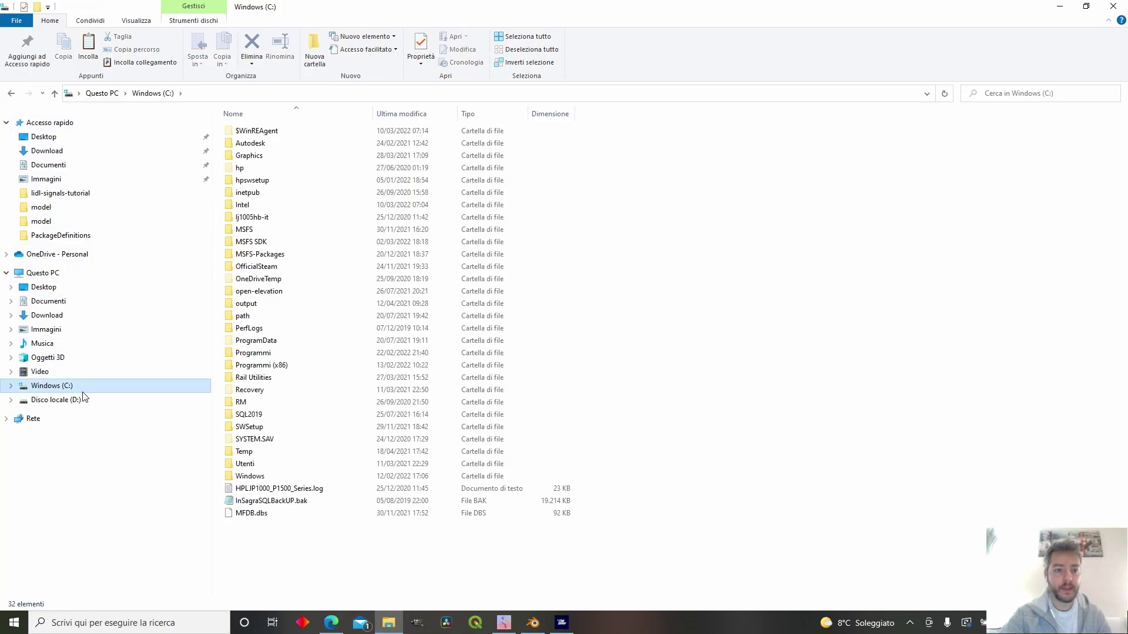
double_click(339, 241)
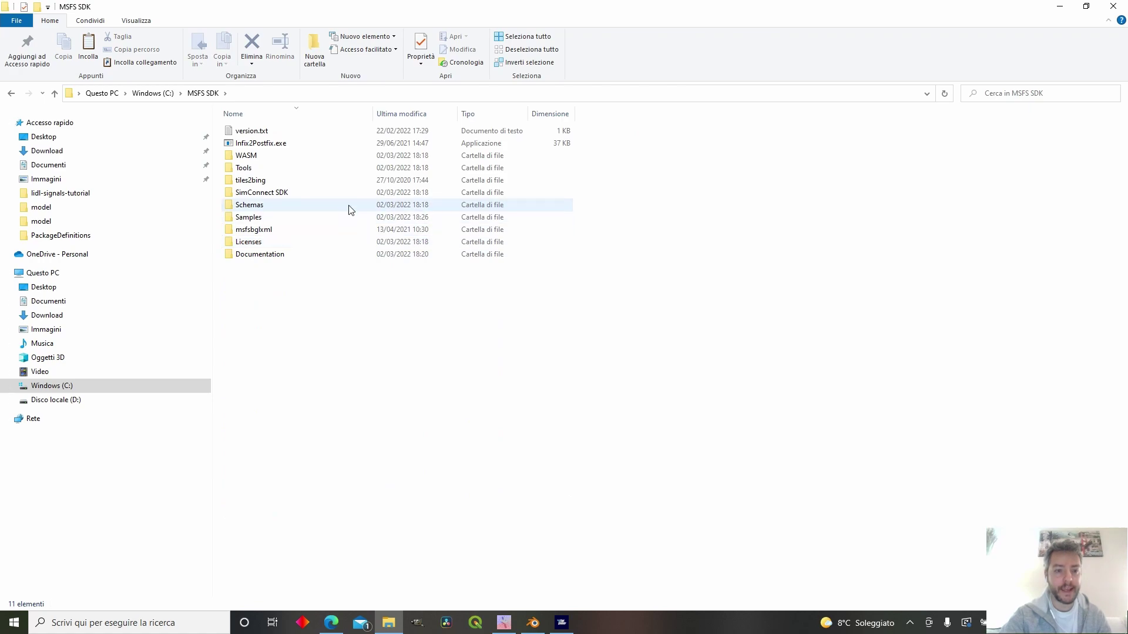
double_click(345, 217)
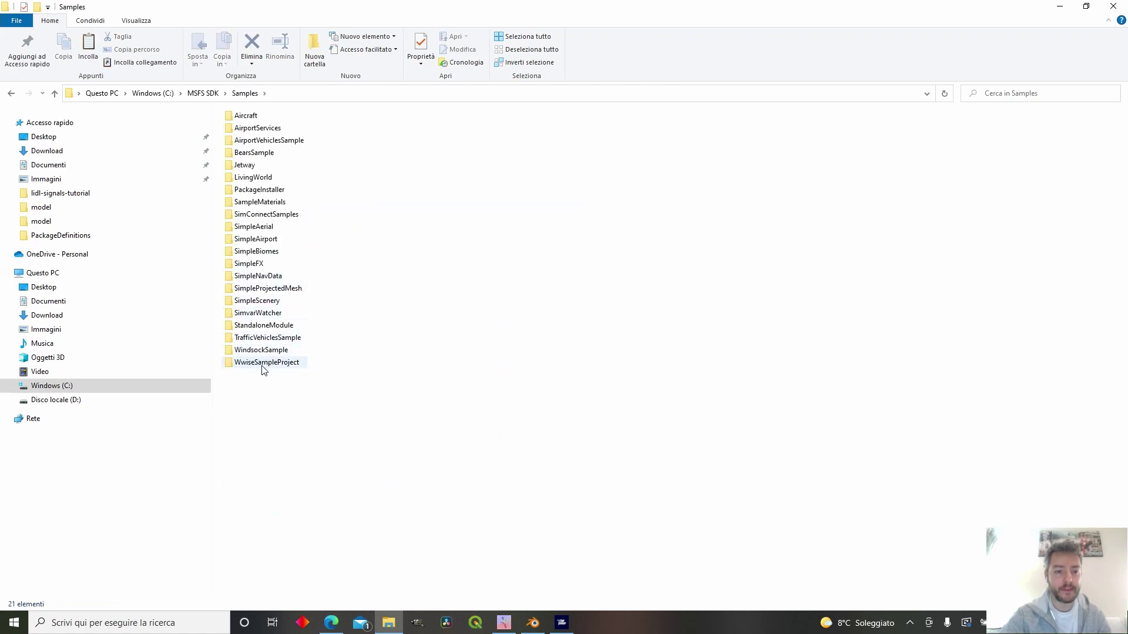
double_click(278, 315)
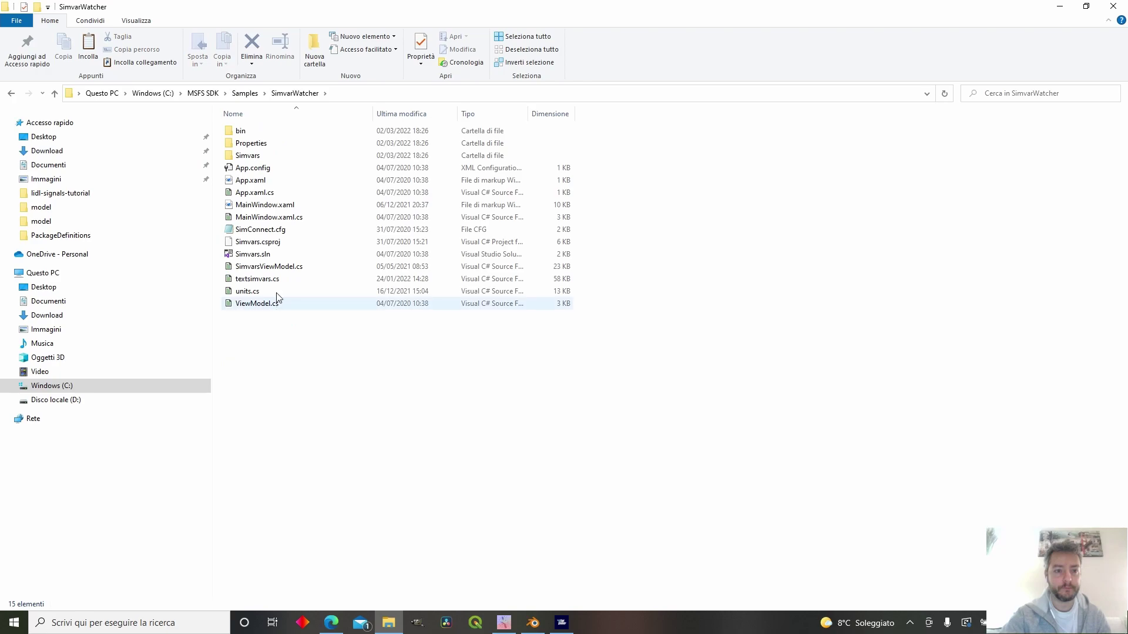
Run Simvars.exe from the bin\x64\Release folder and connect it to the simulator.
double_click(290, 135)
double_click(291, 135)
double_click(290, 135)
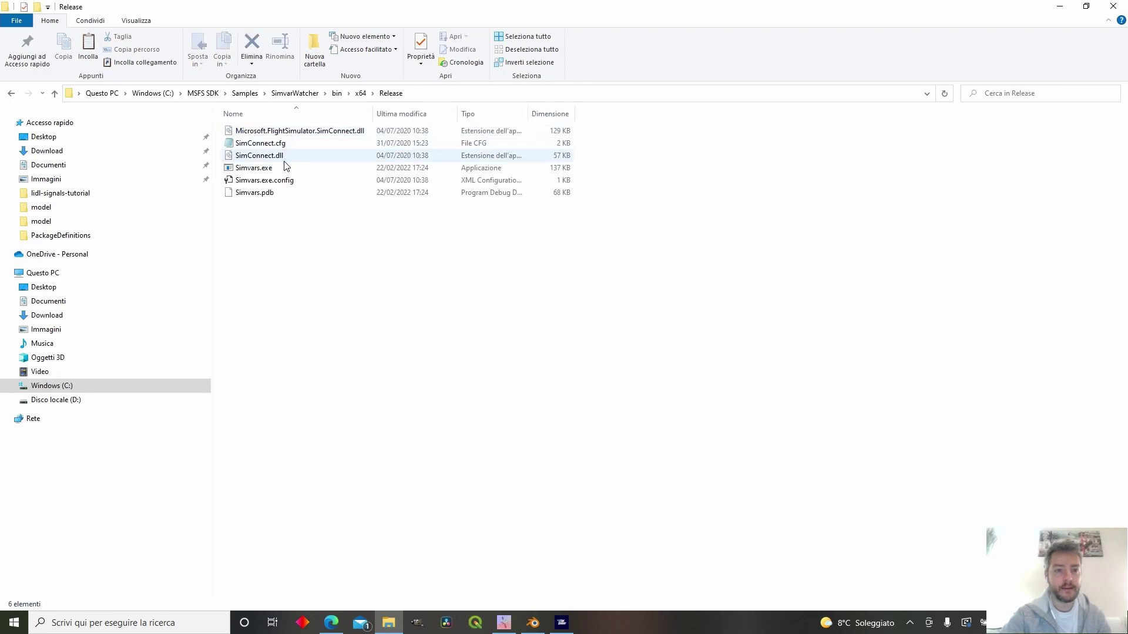
click(291, 170)
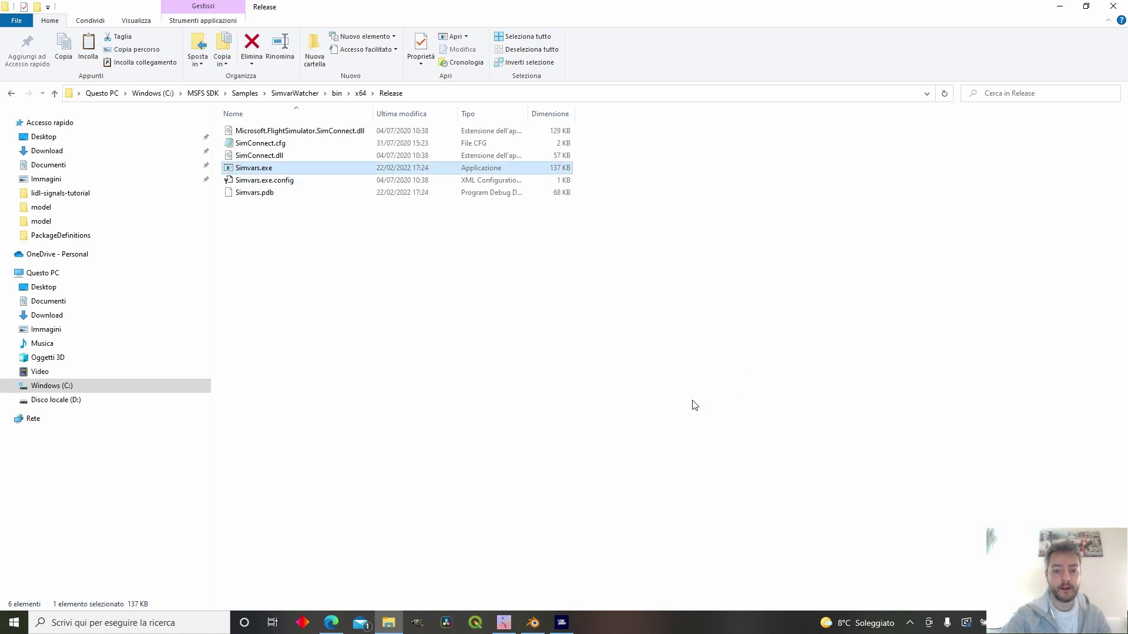
key(Return)
click(147, 165)
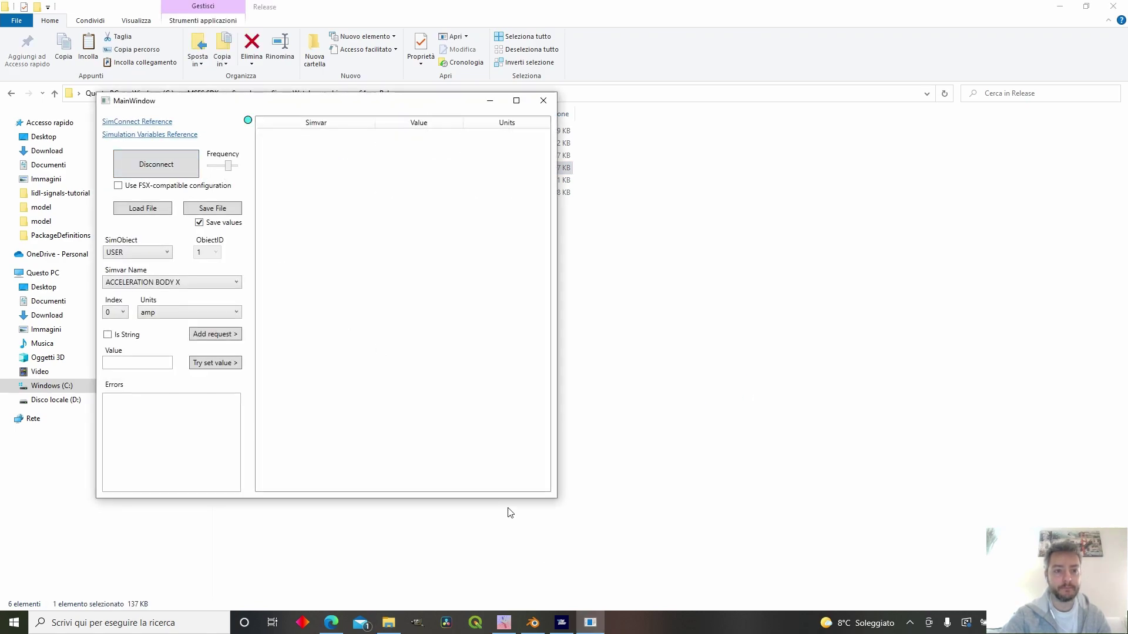
Switch Microsoft Flight Simulator to windowed mode and place the Simvars window in front beside it.
click(563, 624)
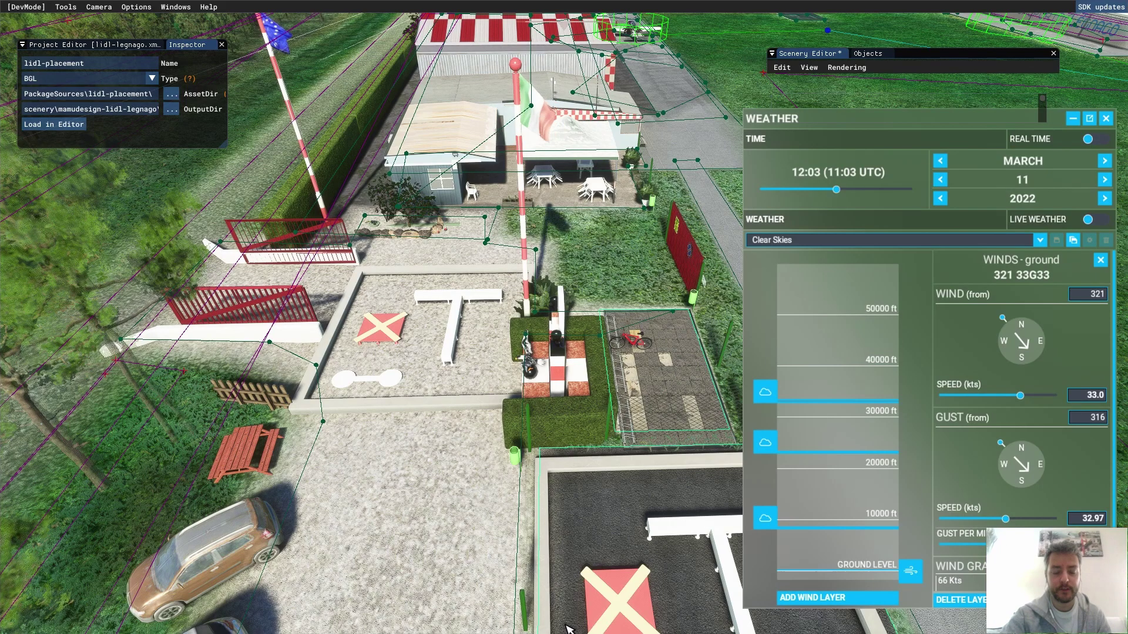
key(alt+Return)
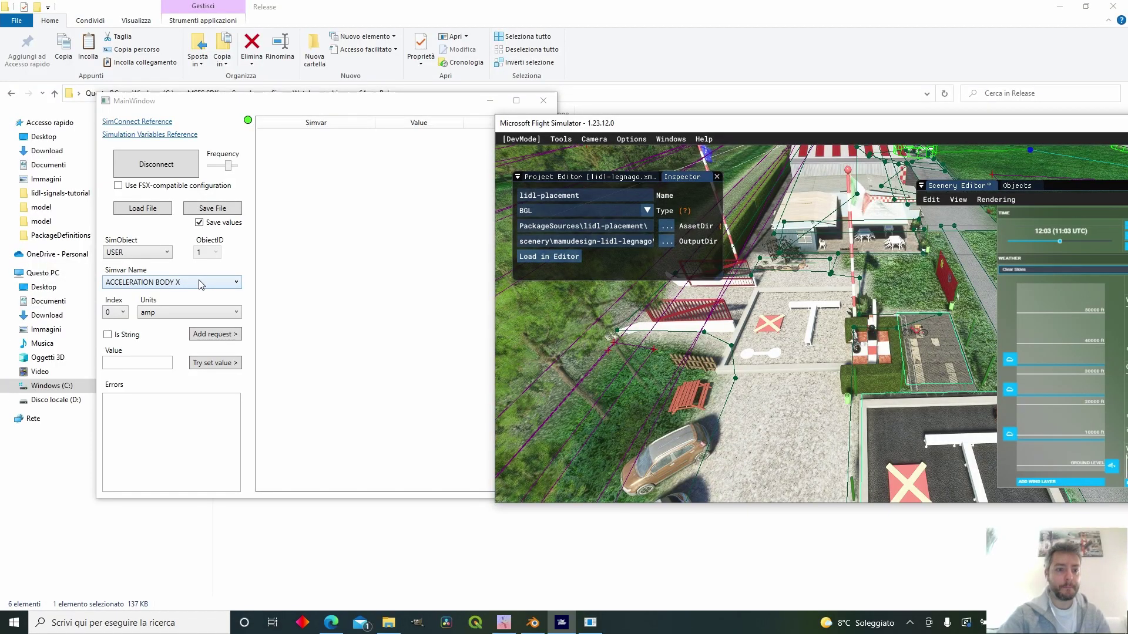
key(alt+Tab)
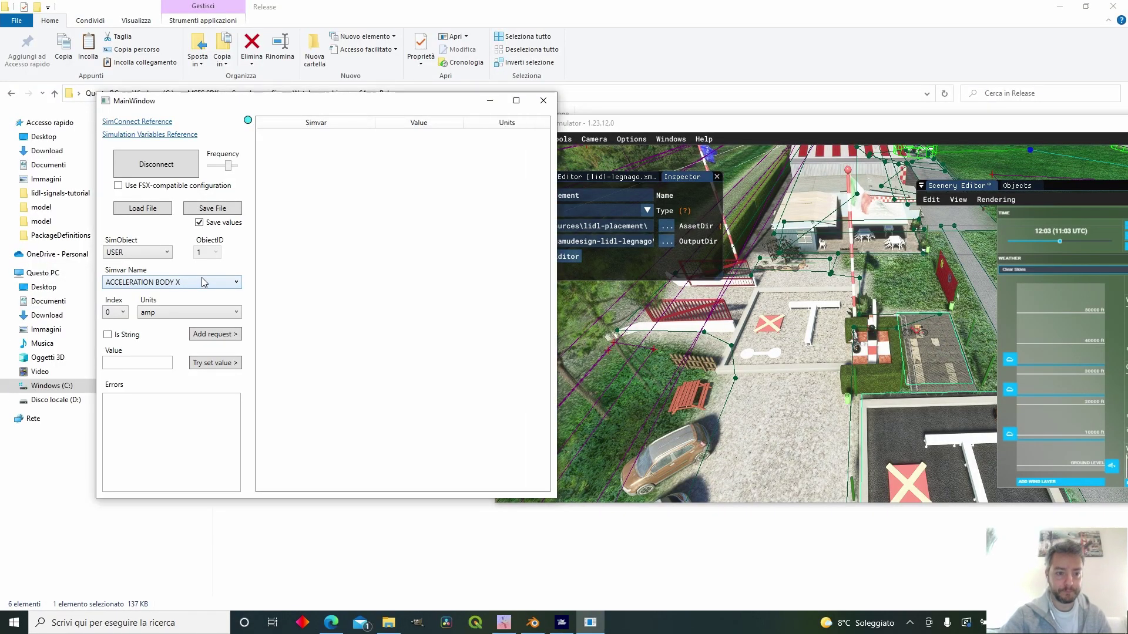
drag(278, 101, 383, 101)
Add a request for the AMBIENT WIND DIRECTION variable with degree as its unit.
click(342, 282)
click(389, 321)
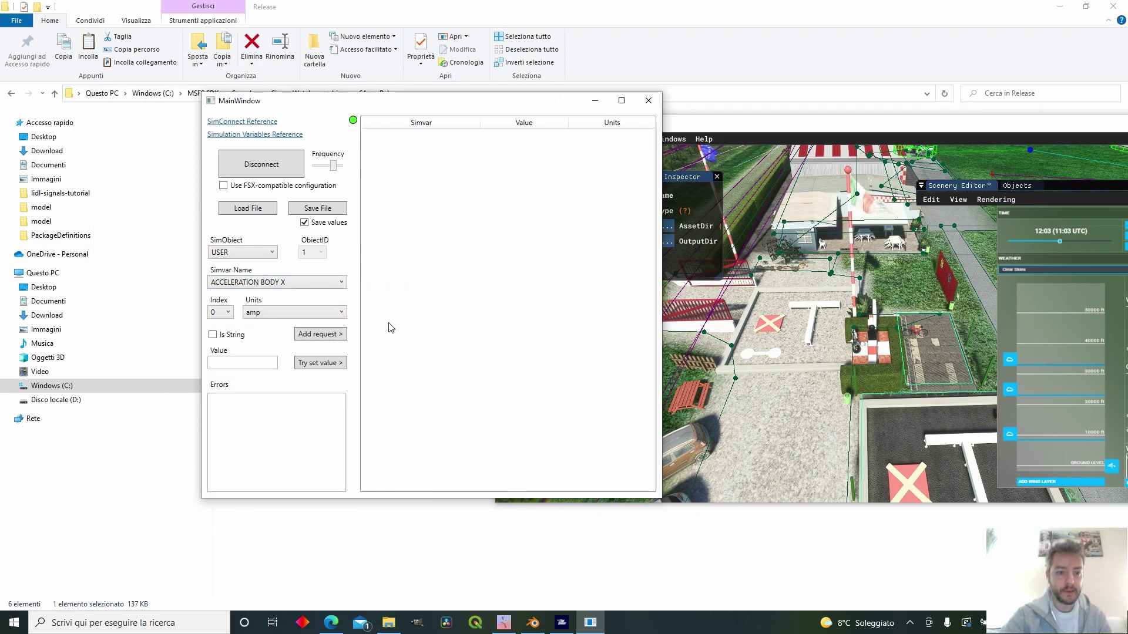
click(330, 282)
scroll(317, 412, down, 15)
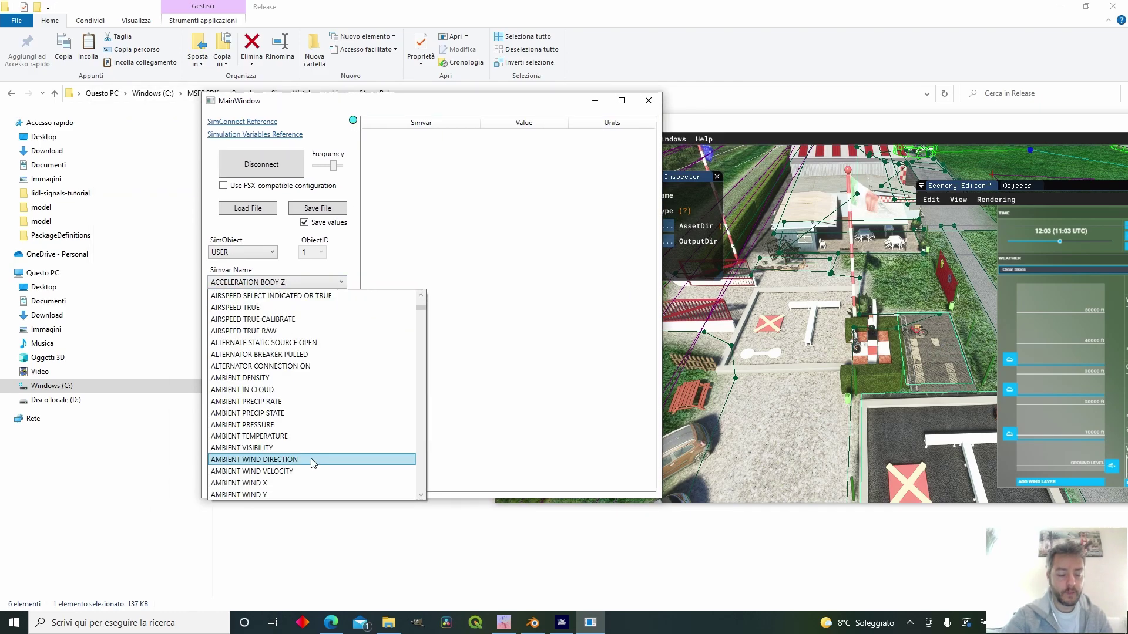
click(315, 461)
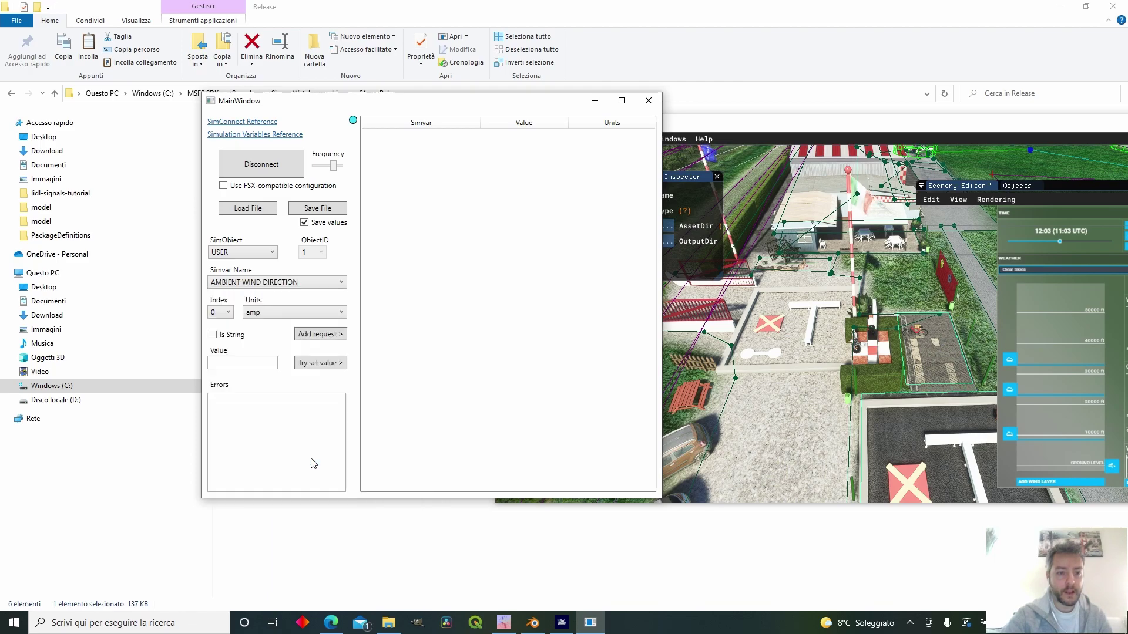
click(290, 313)
scroll(302, 417, down, 2)
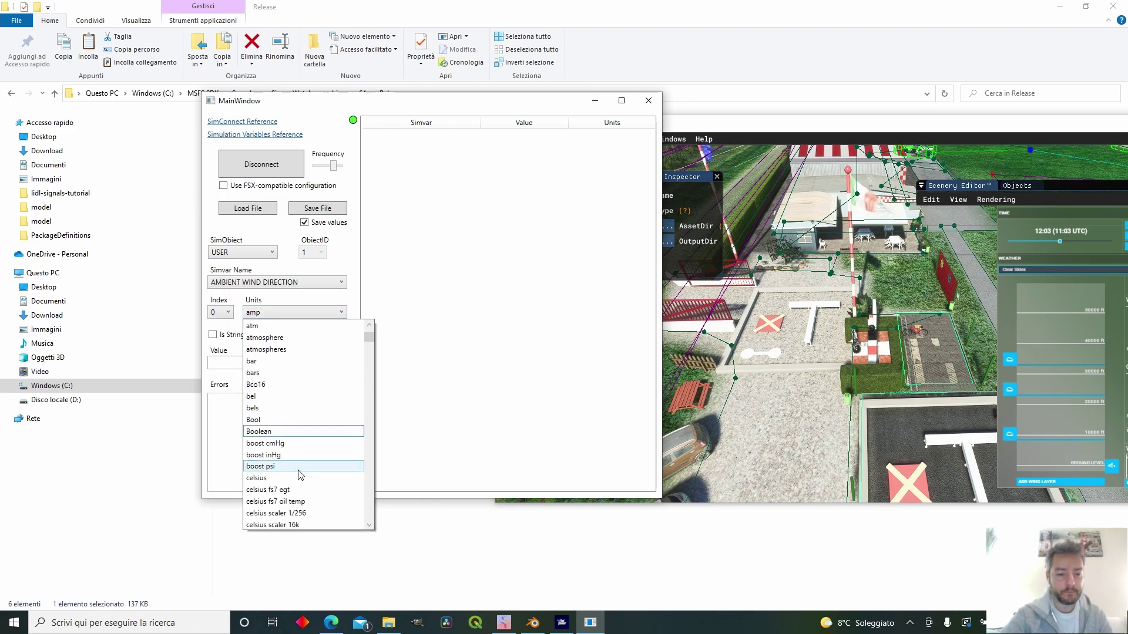
scroll(300, 474, down, 5)
click(297, 470)
click(320, 334)
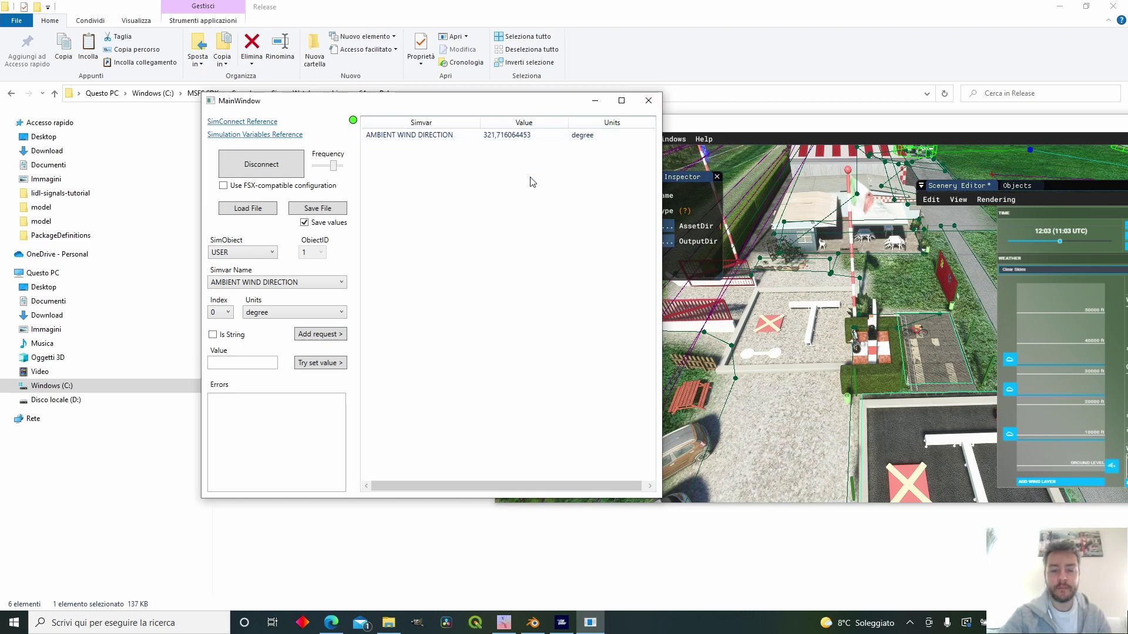
Reposition the simulator window and add a request for AMBIENT PRECIP STATE with Enum units in Simvars.
click(1065, 152)
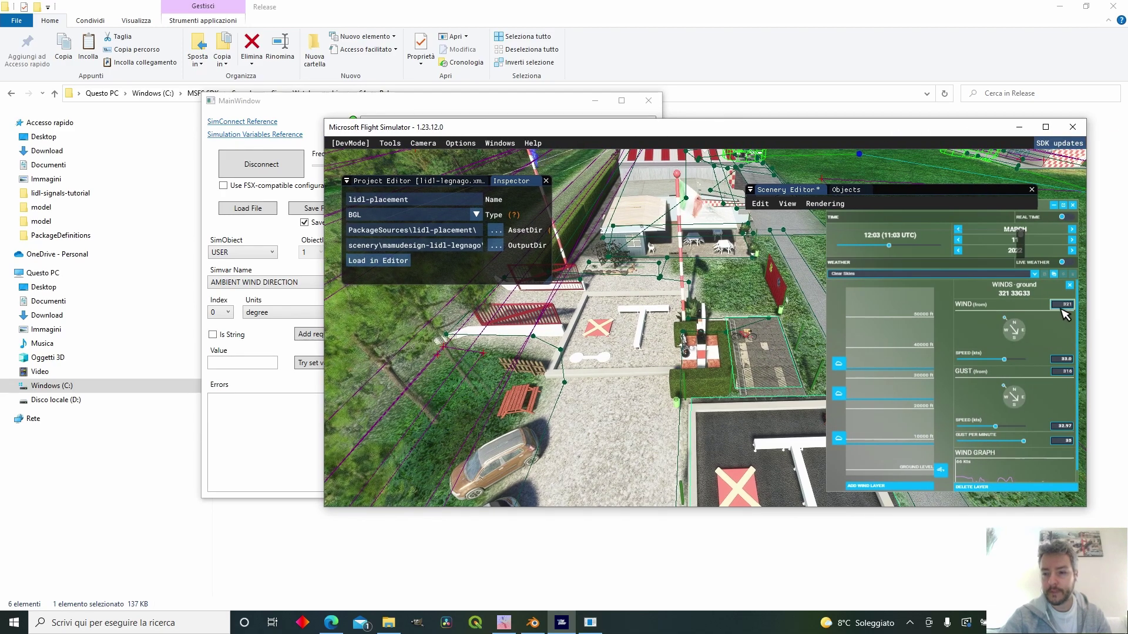
drag(633, 133, 620, 189)
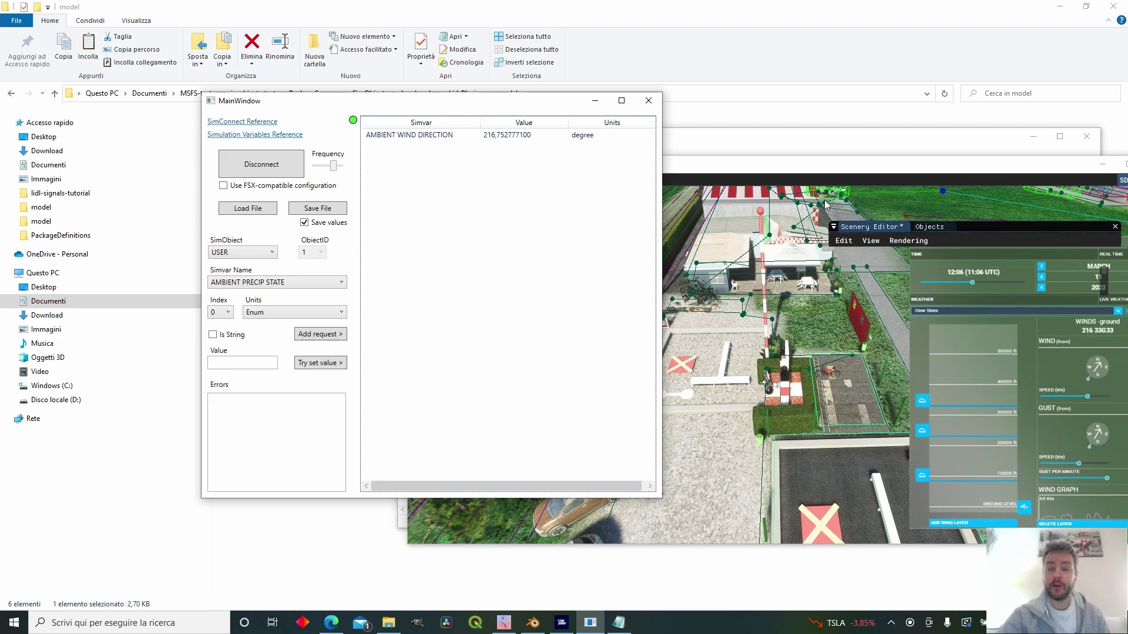
click(328, 283)
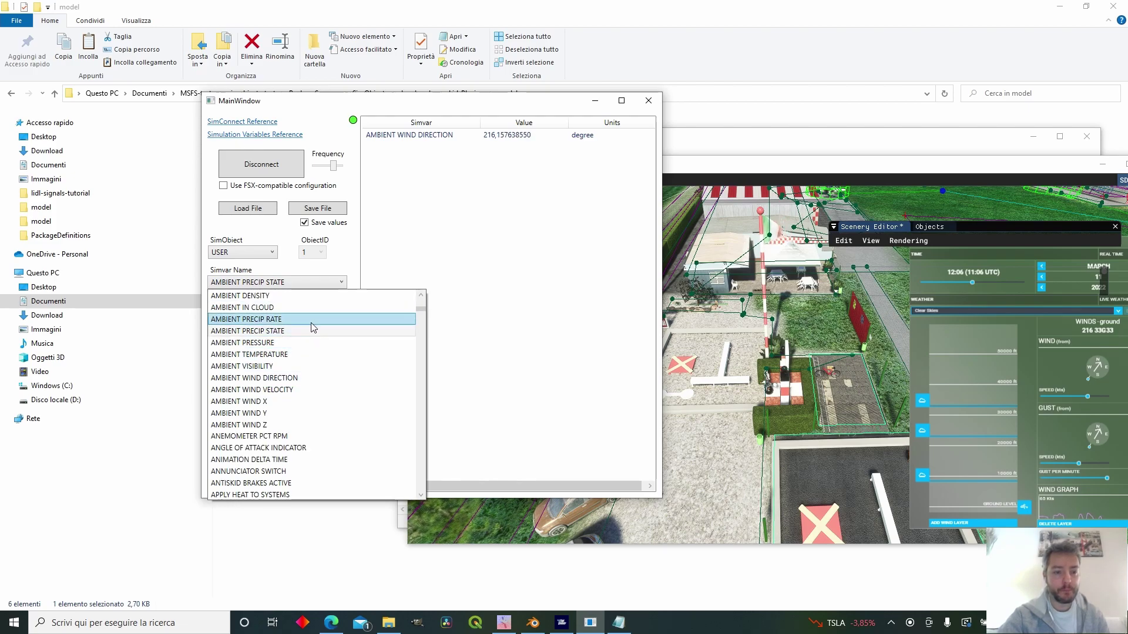
click(313, 331)
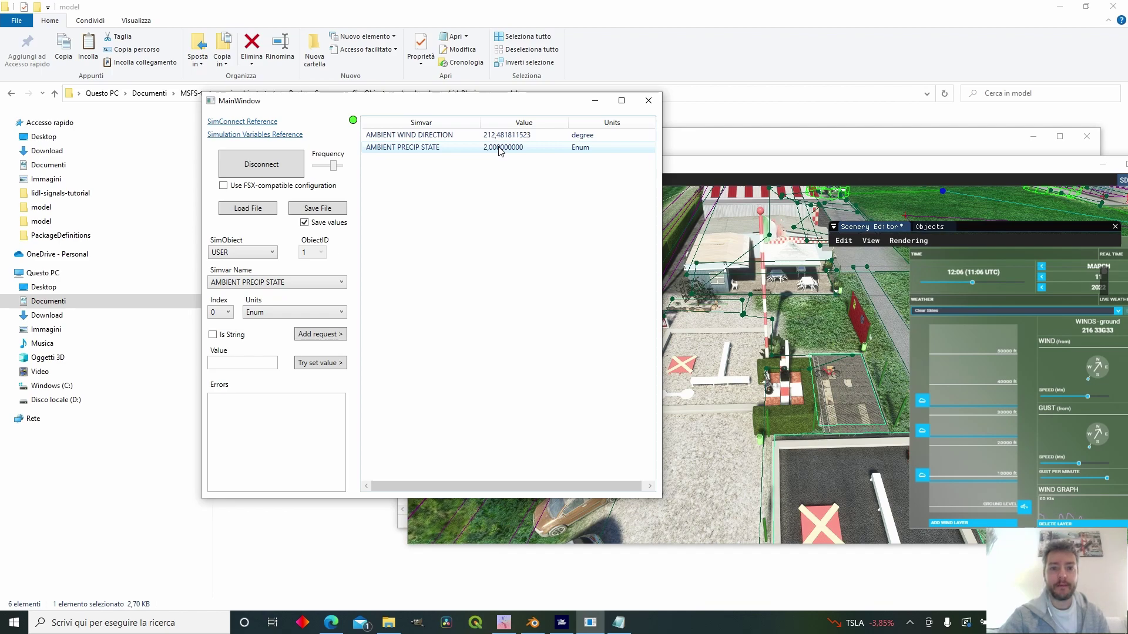
Apply the Rain weather preset in the maximized Microsoft Flight Simulator window and check AMBIENT PRECIP STATE in Simvars.
click(1017, 266)
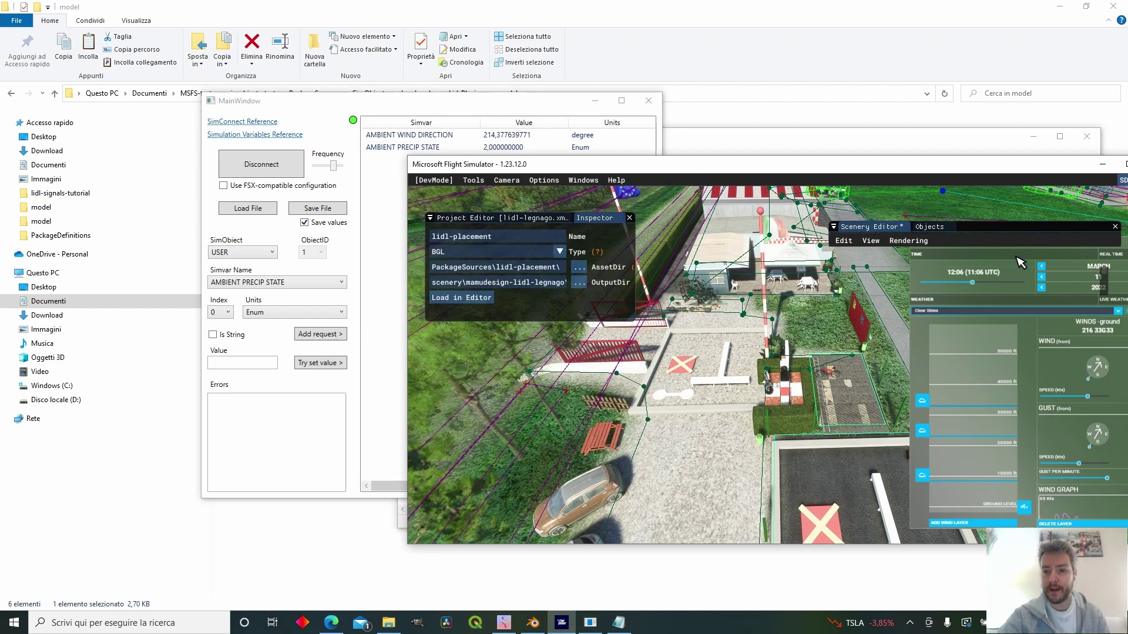
click(893, 241)
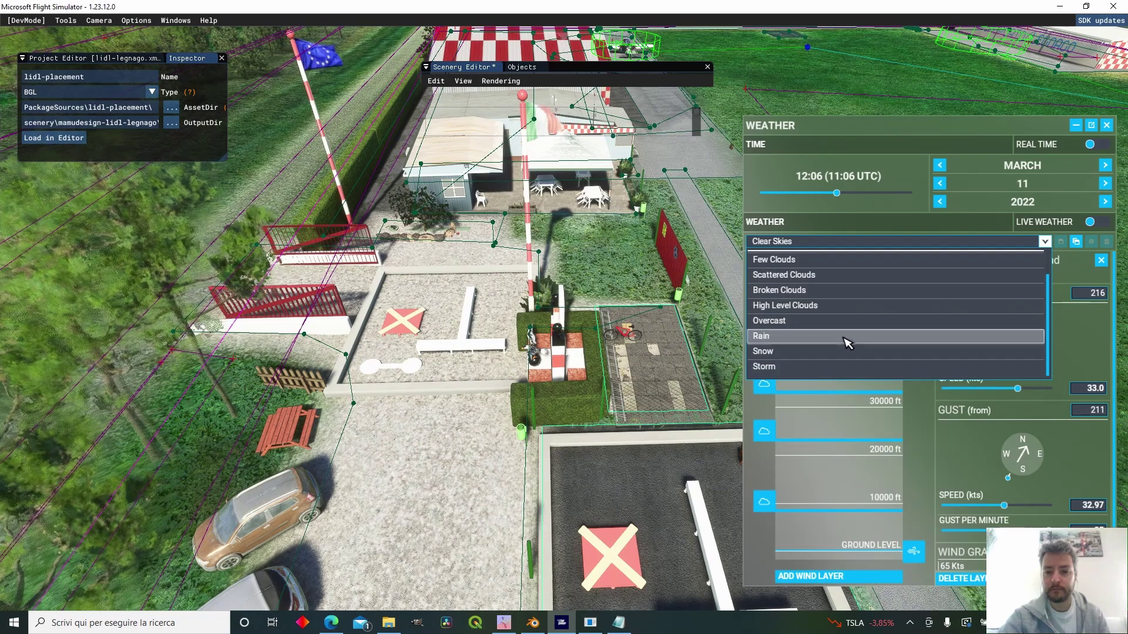
click(846, 339)
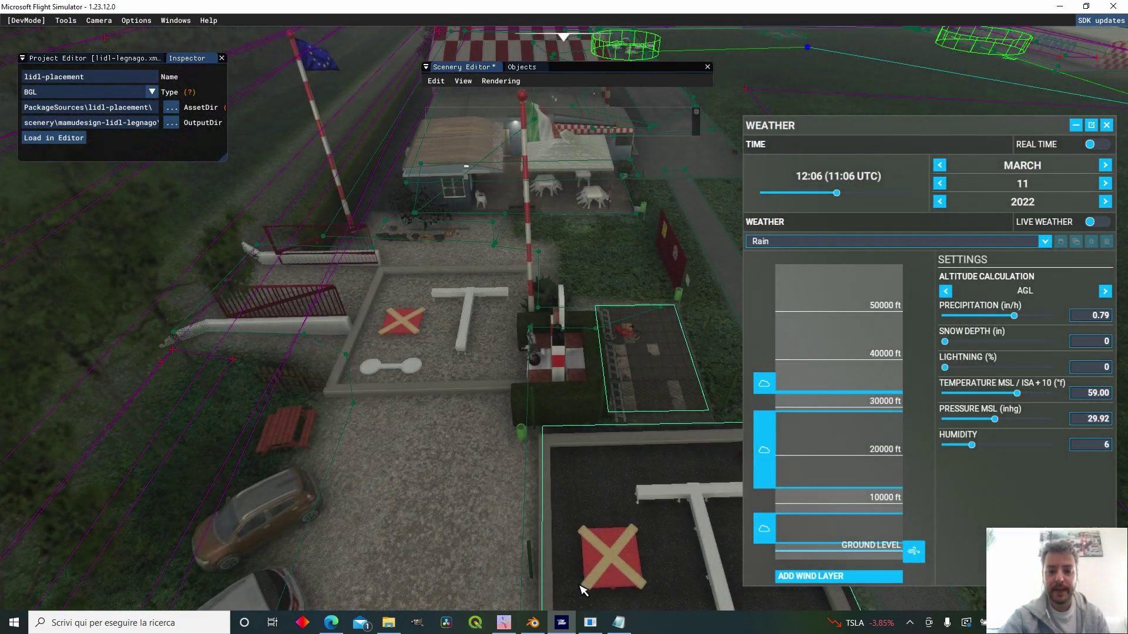
click(590, 623)
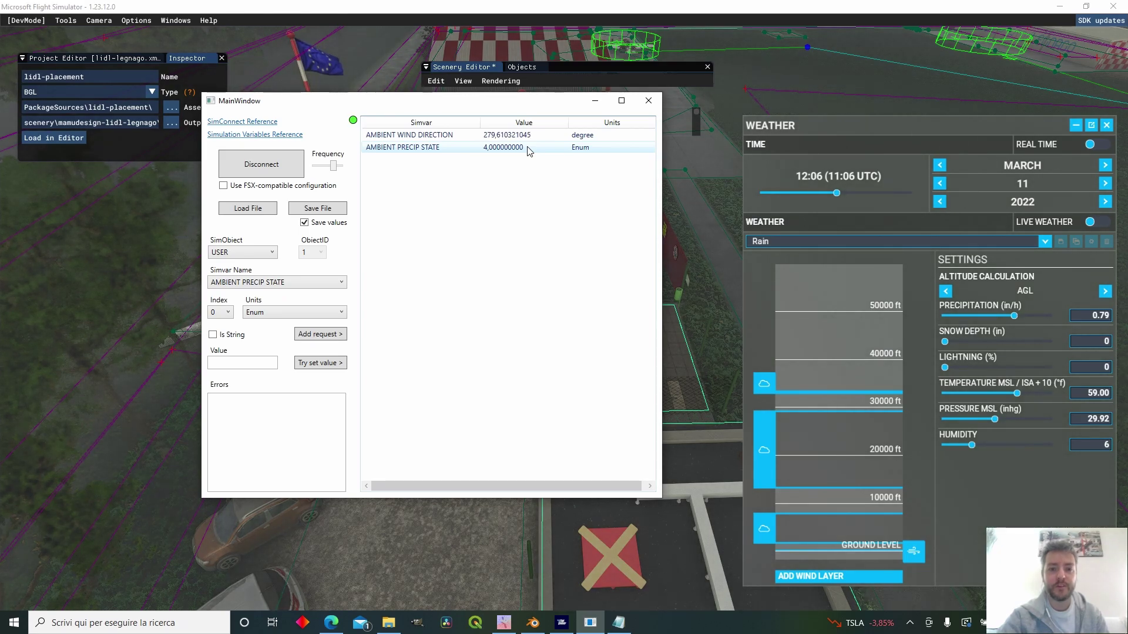
Switch back to Microsoft Flight Simulator, change the weather preset to Snow and check the precipitation state in Simvars.
click(827, 232)
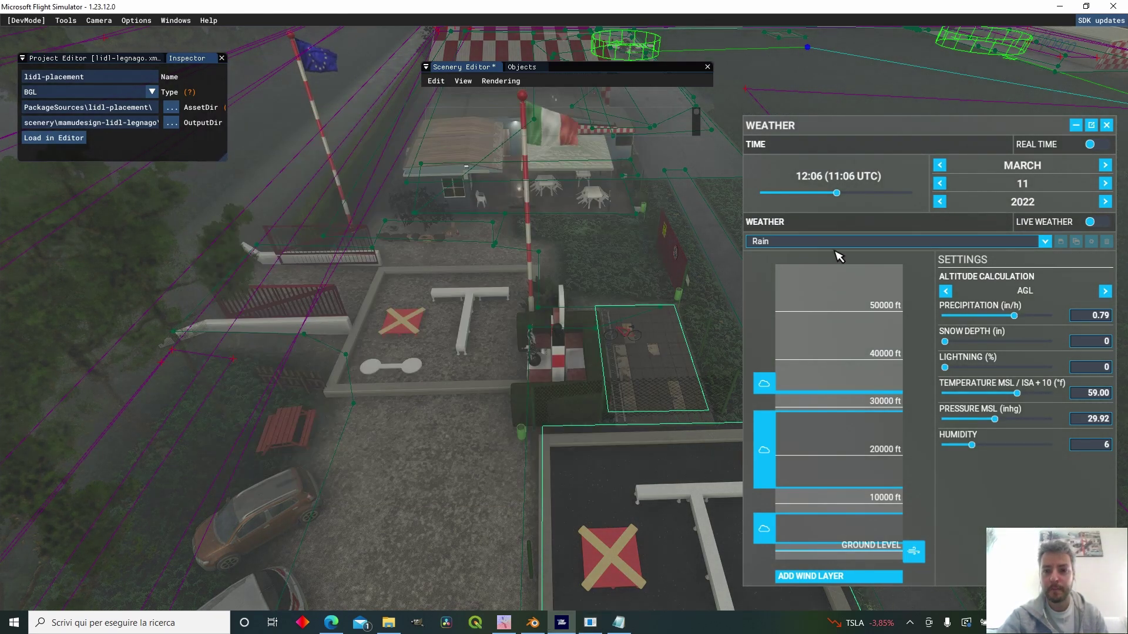
click(795, 243)
scroll(796, 353, down, 1)
click(810, 350)
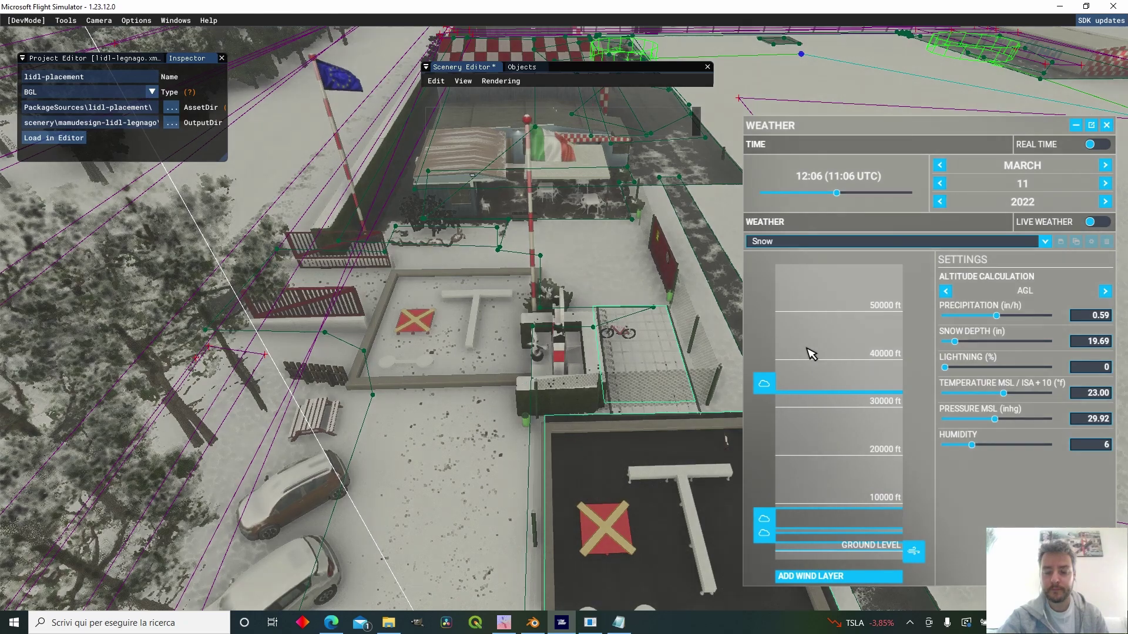
key(alt+Tab)
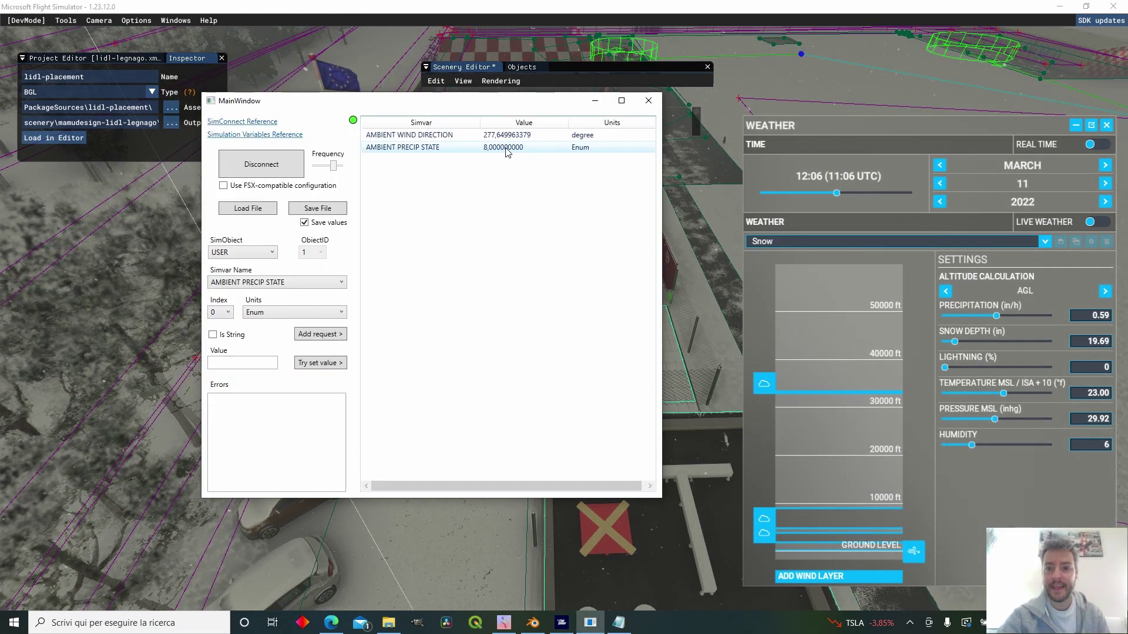
Return to Microsoft Flight Simulator, set the weather preset to Overcast and read AMBIENT PRECIP STATE in Simvars.
click(816, 245)
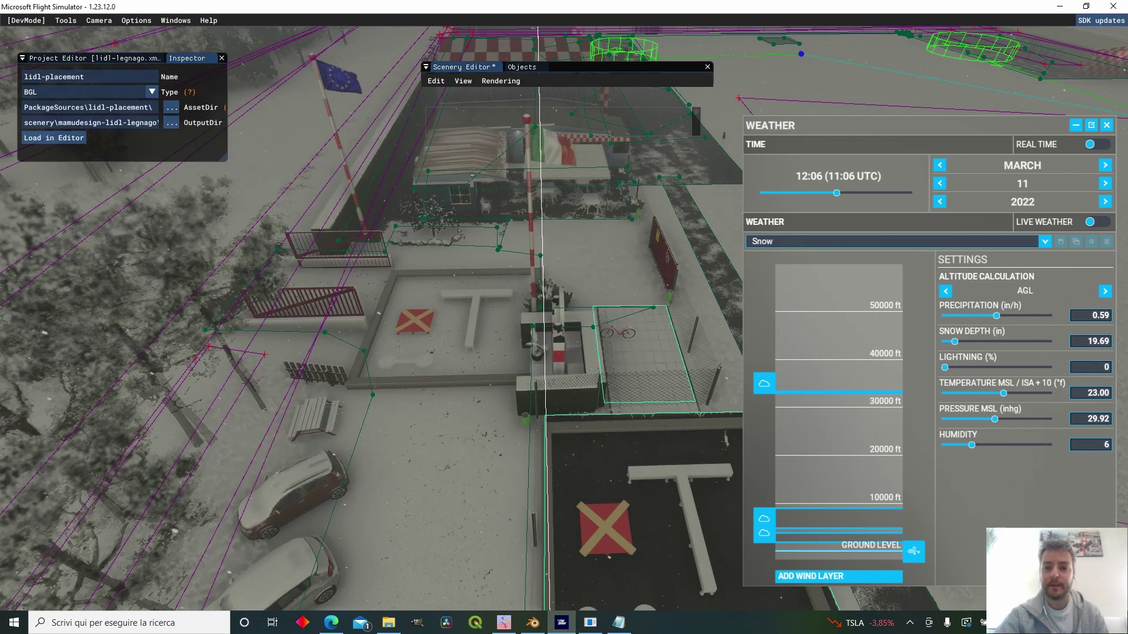
click(792, 246)
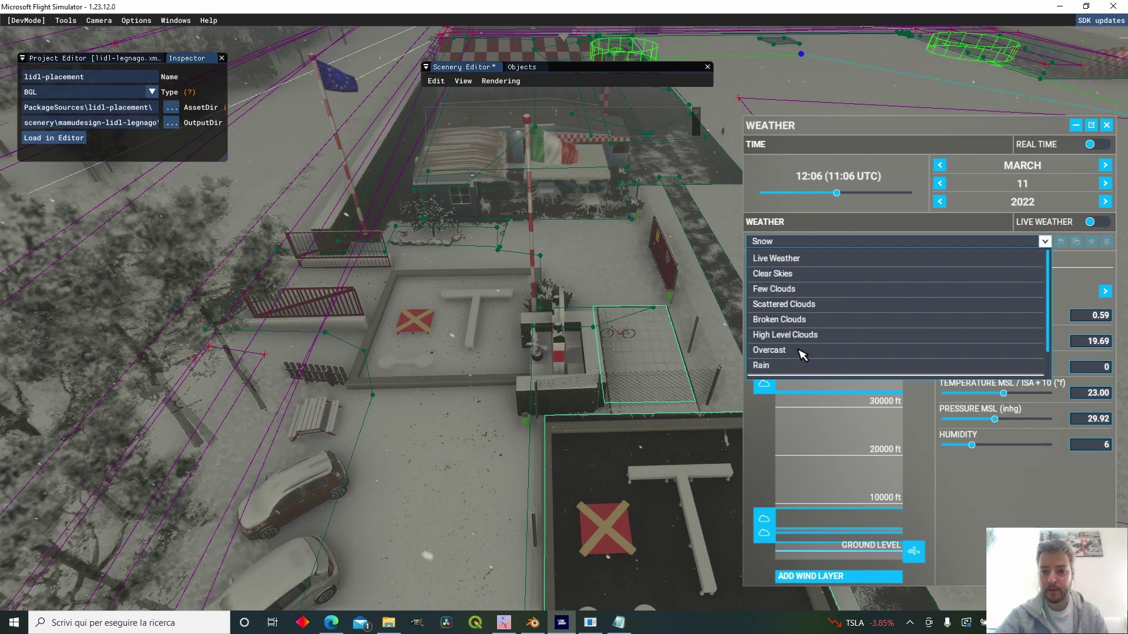
scroll(799, 346, down, 1)
click(810, 326)
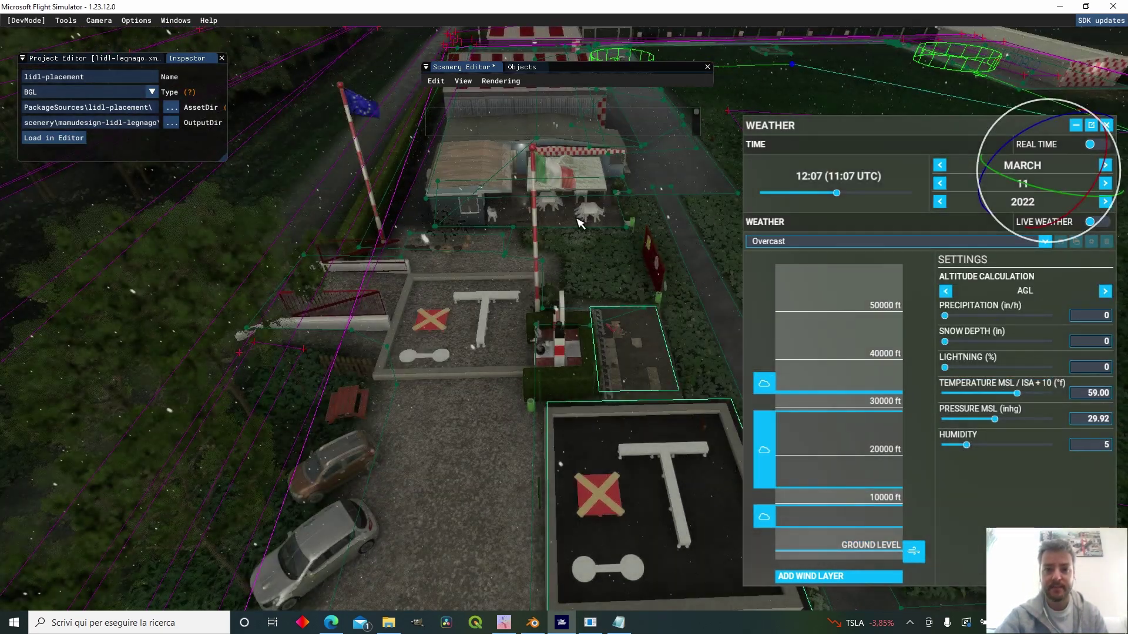
key(alt+Tab)
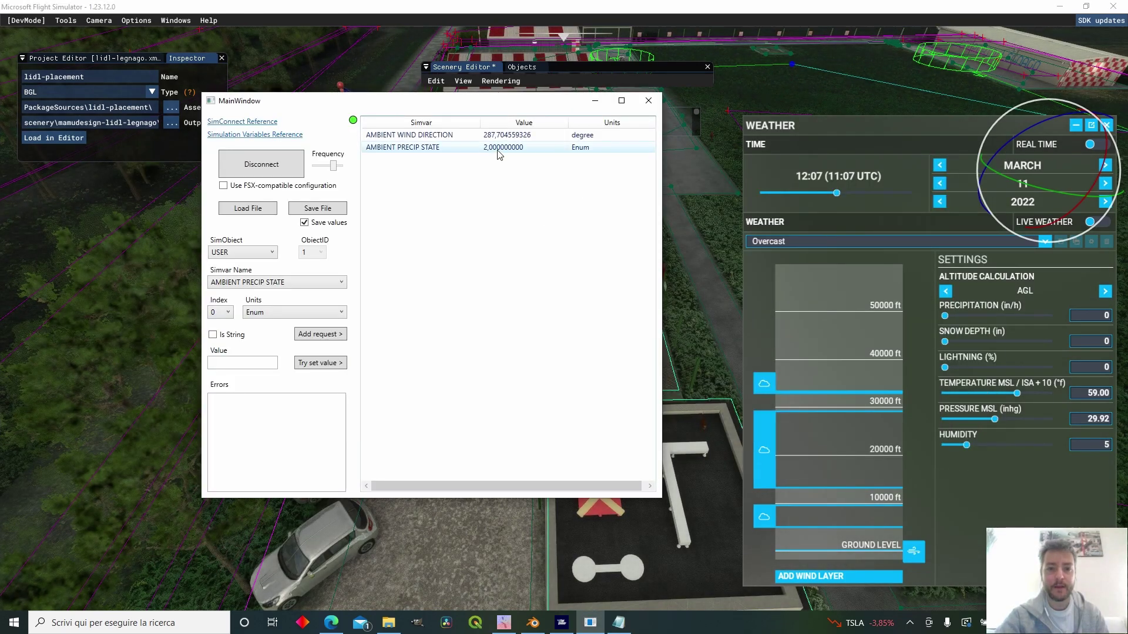
Set the weather preset to Storm in Microsoft Flight Simulator and check the precipitation state in Simvars.
click(810, 242)
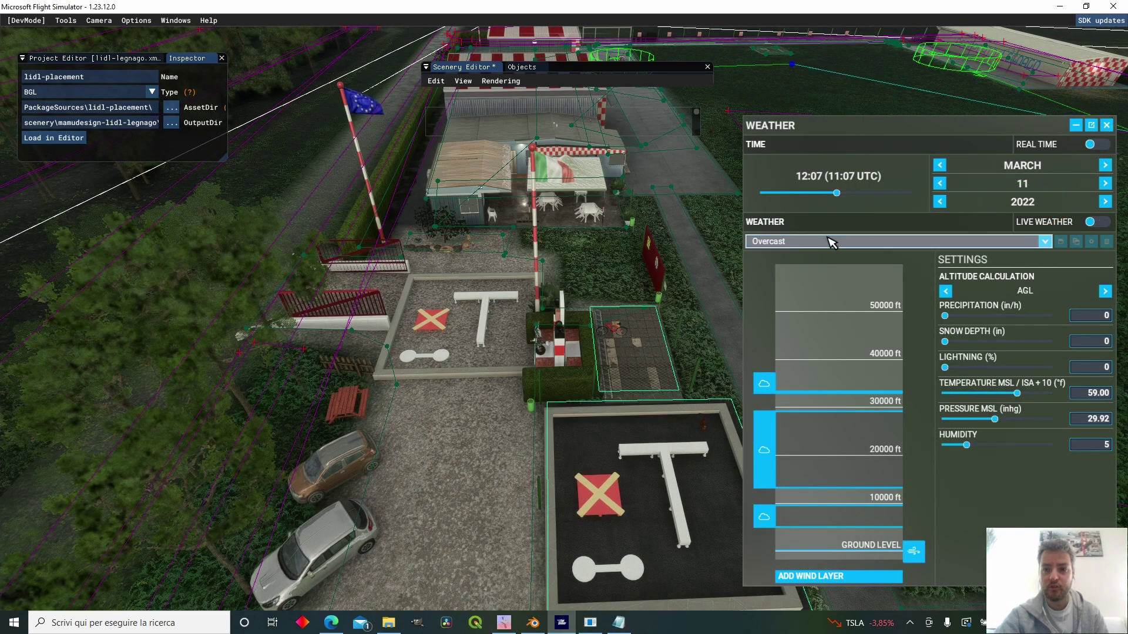
scroll(796, 332, down, 1)
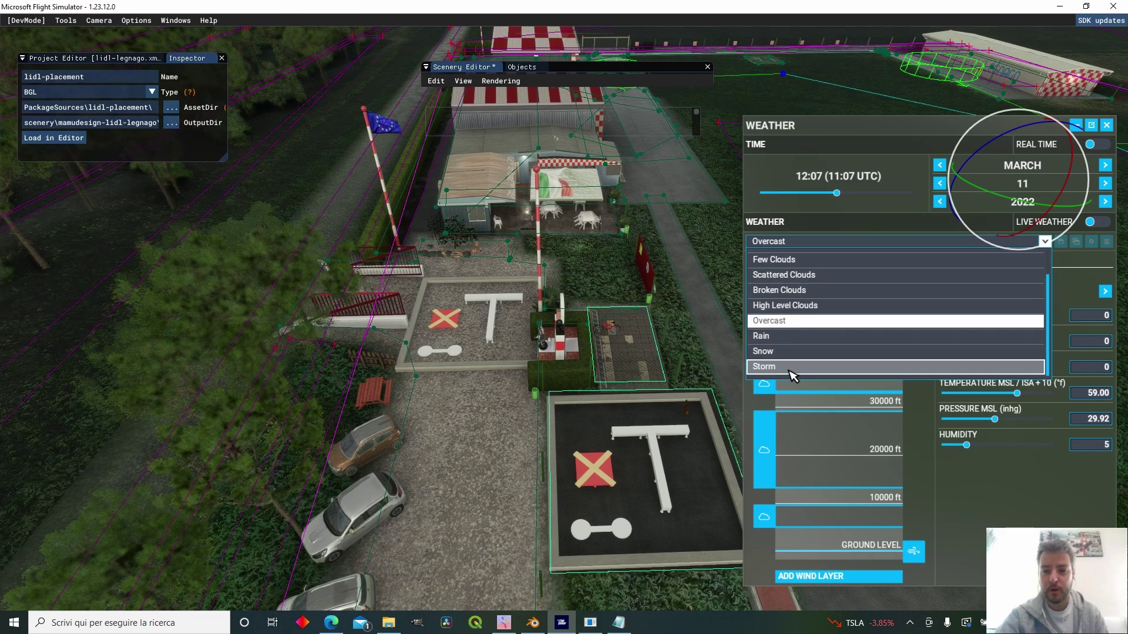
click(790, 374)
key(alt+Tab)
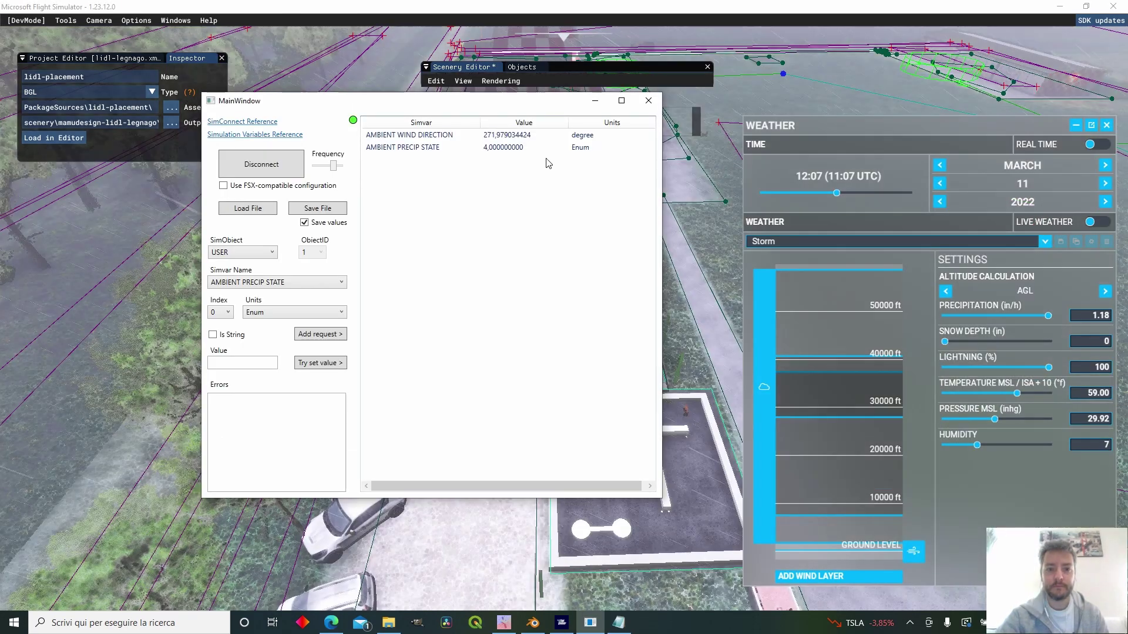